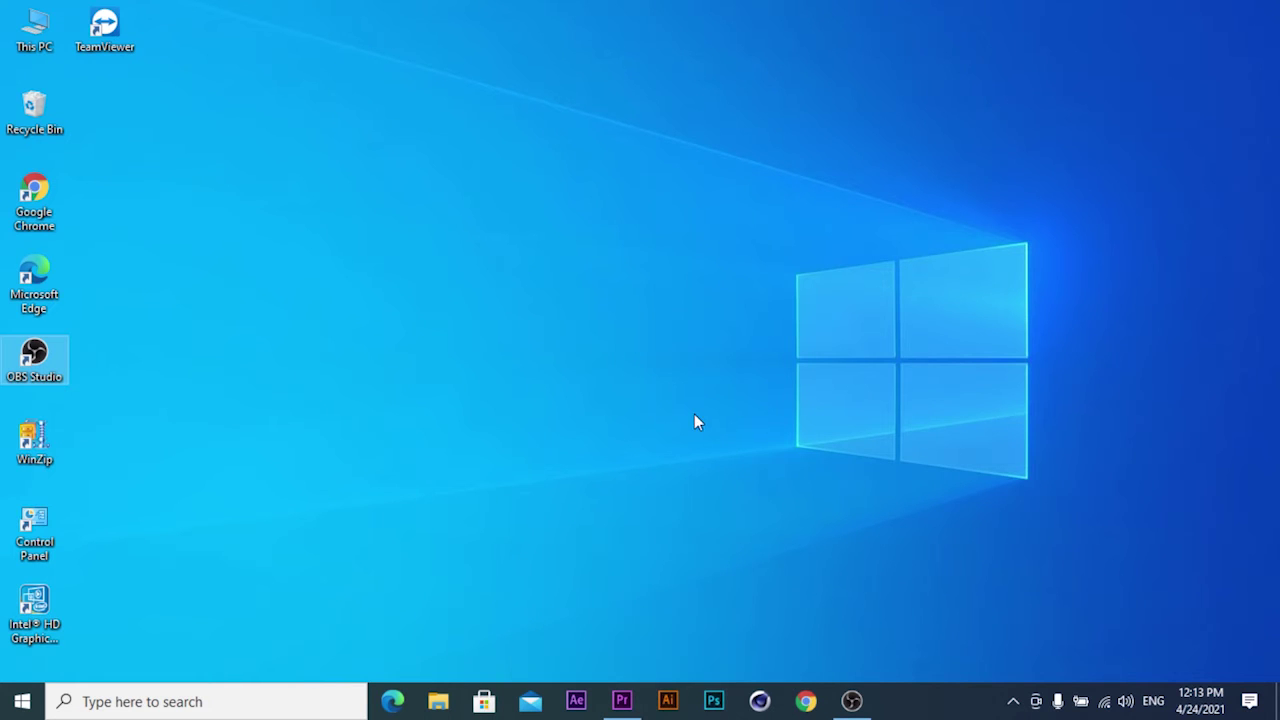
# Refresh the desktop a few times, then launch Chrome and go to the YouTube home page.
pyautogui.click(672, 389)
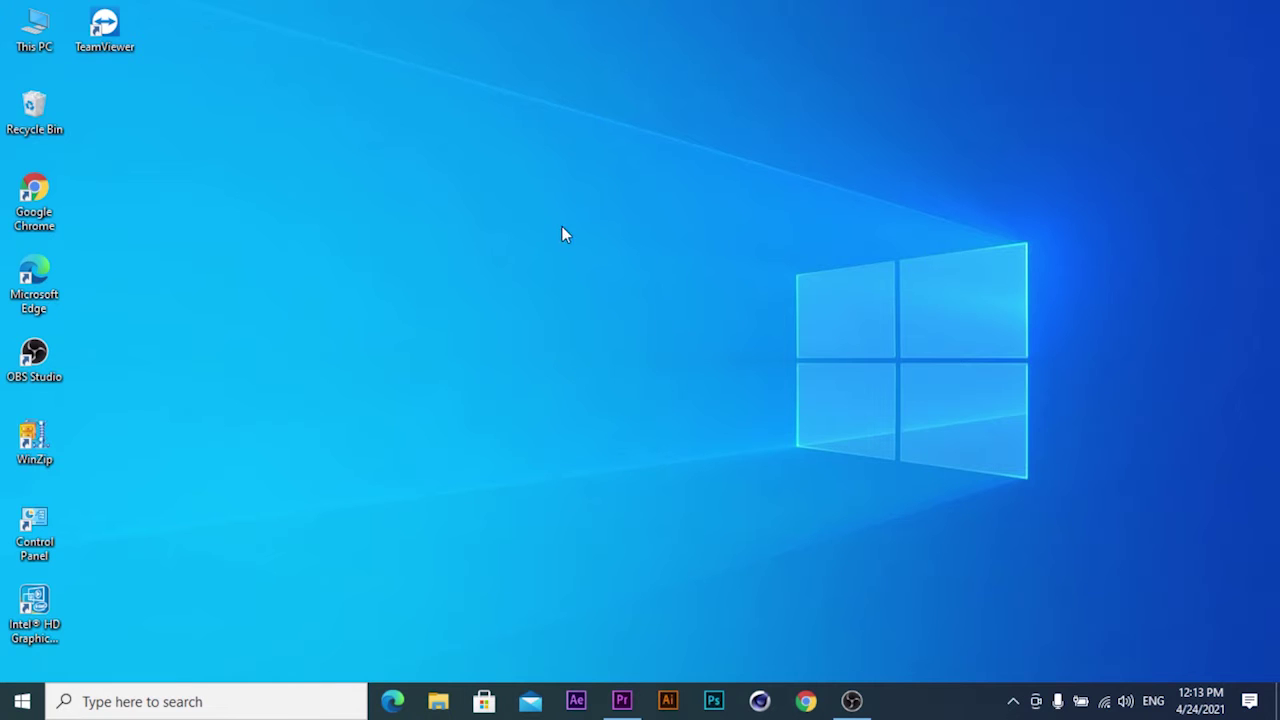
pyautogui.rightClick(590, 173)
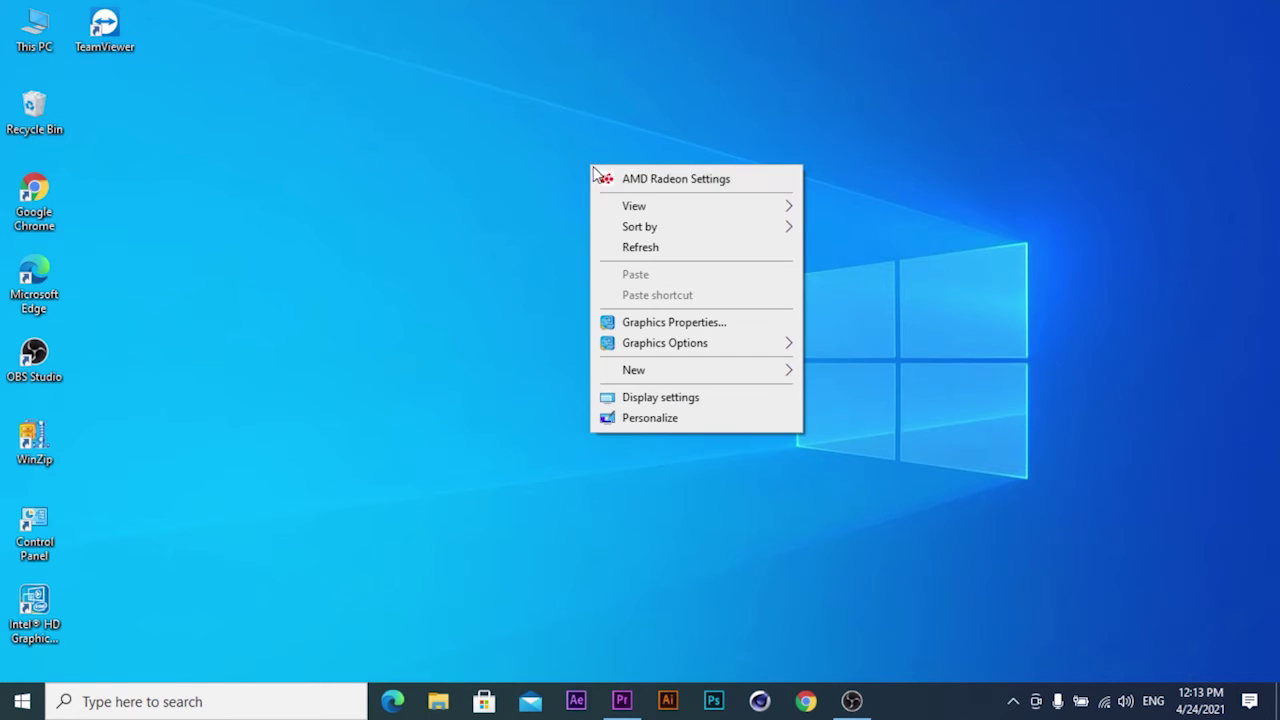
pyautogui.click(642, 250)
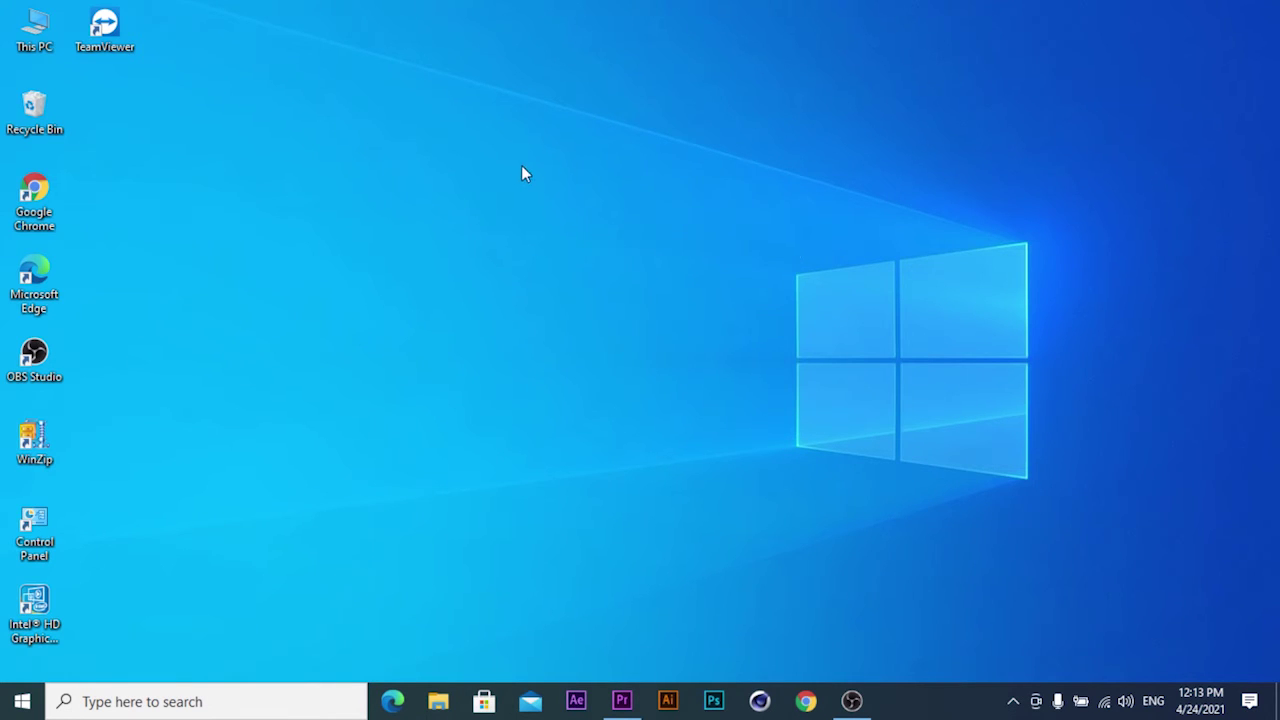
pyautogui.rightClick(522, 173)
pyautogui.click(575, 246)
pyautogui.rightClick(560, 159)
pyautogui.click(596, 245)
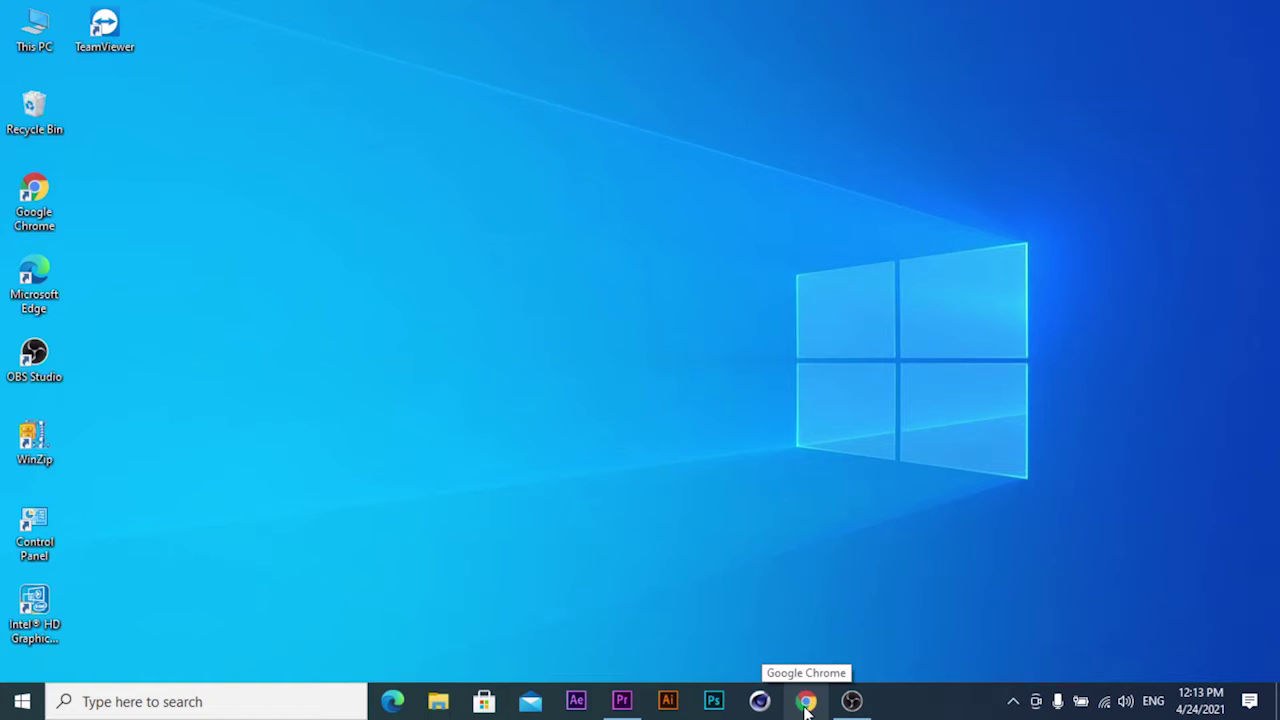
pyautogui.click(806, 705)
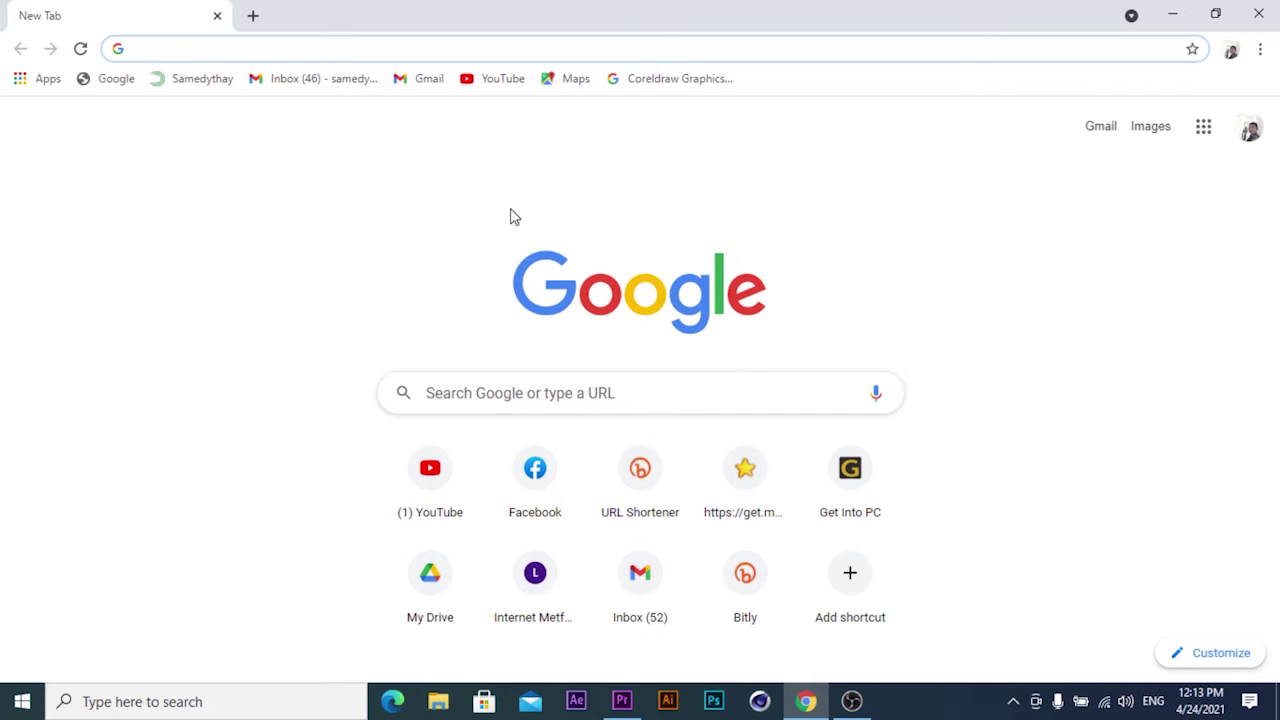
pyautogui.click(505, 84)
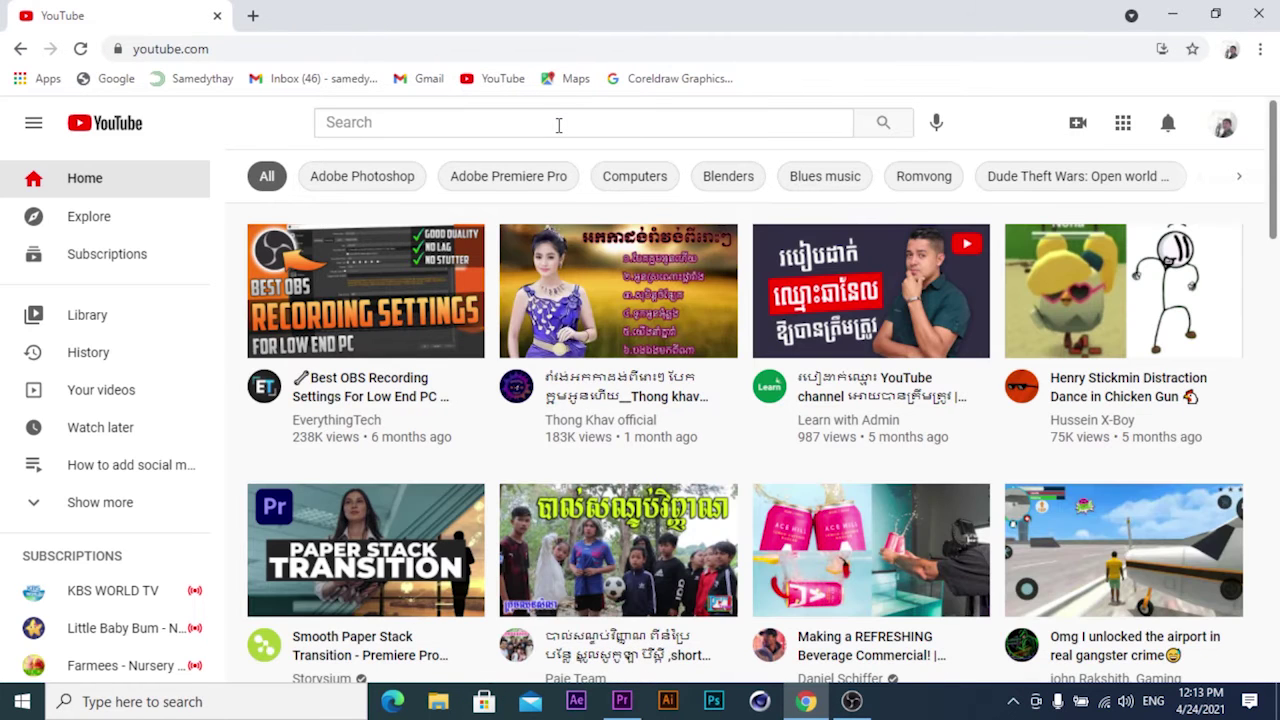
# Search YouTube for the presenter's channel name.
pyautogui.click(559, 122)
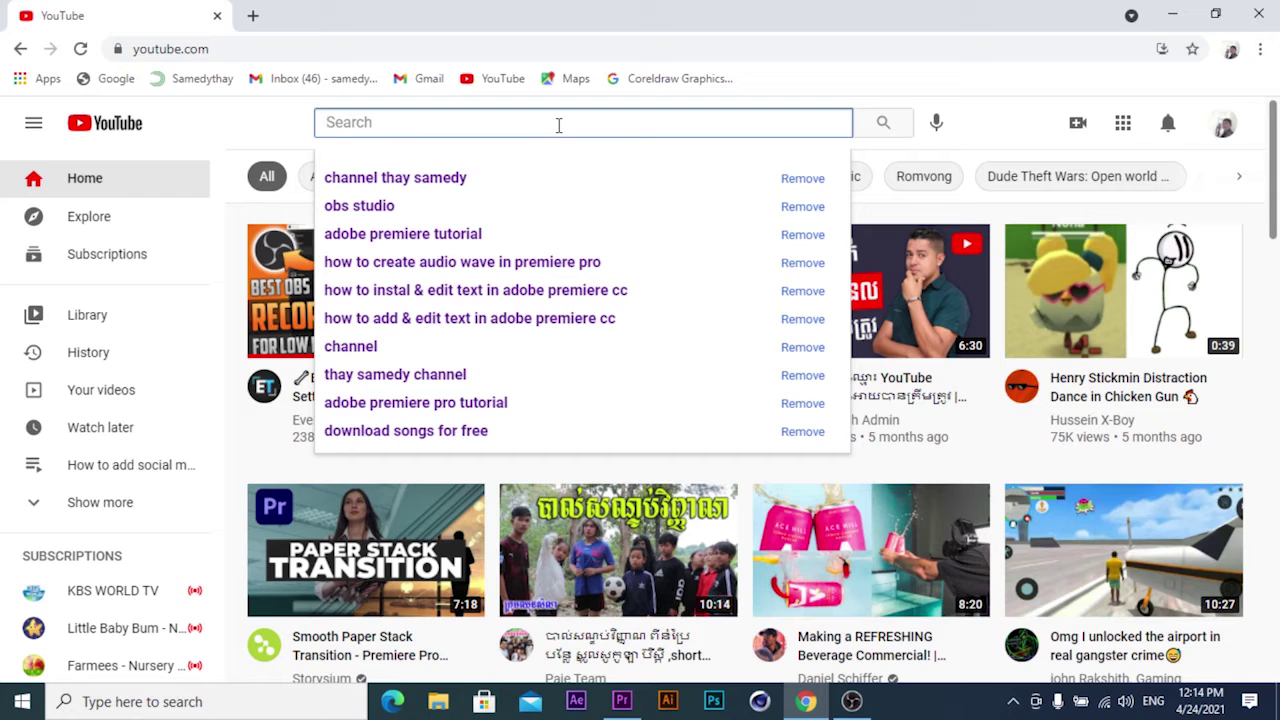
pyautogui.write('cha')
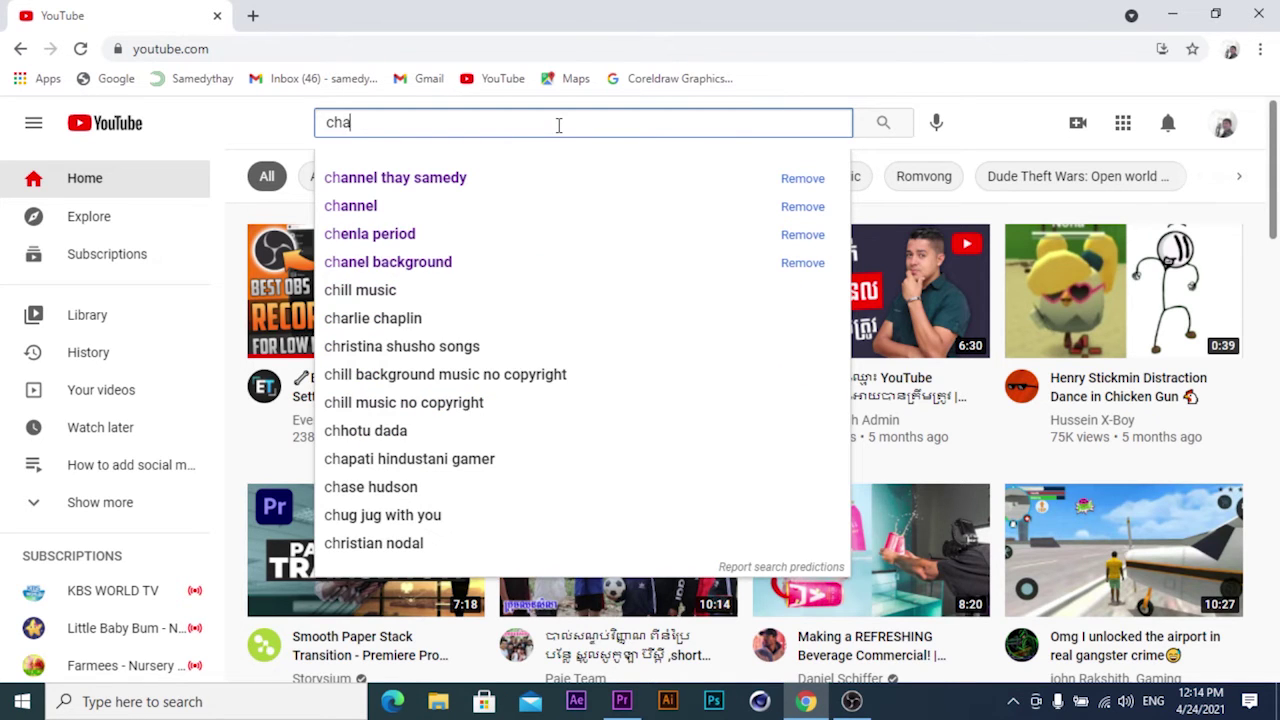
pyautogui.write('nnel ')
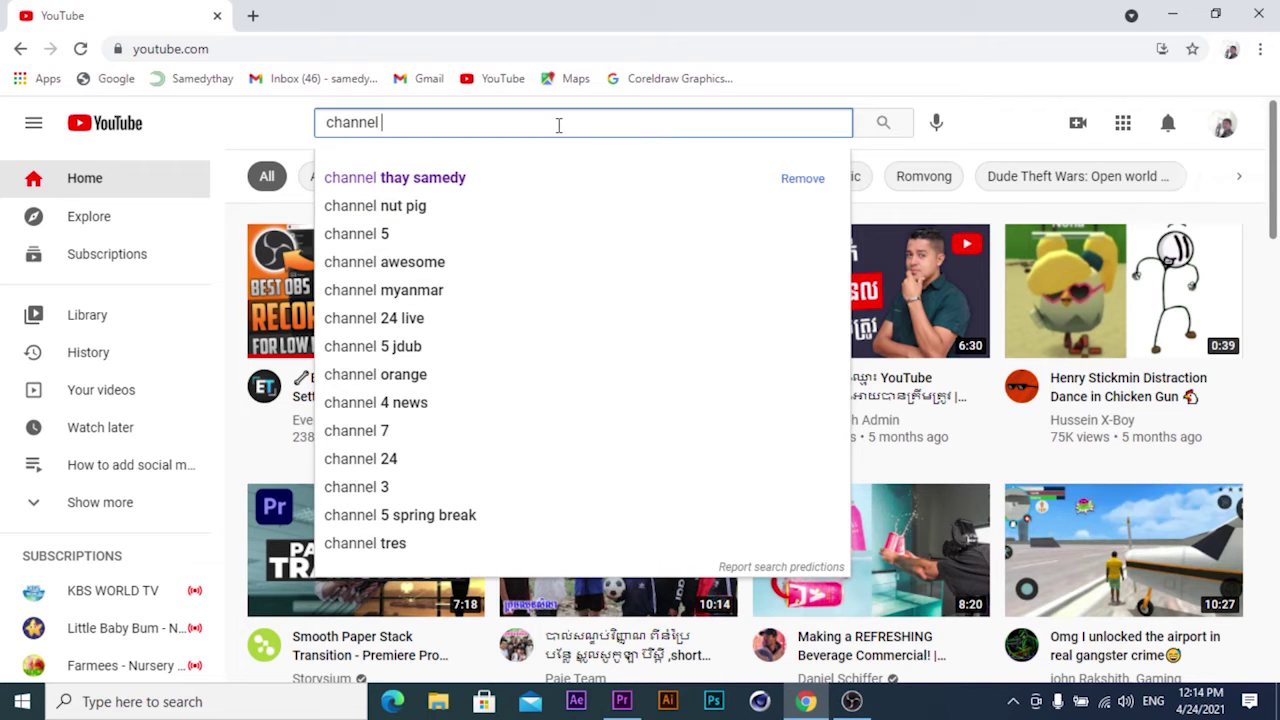
pyautogui.write('th')
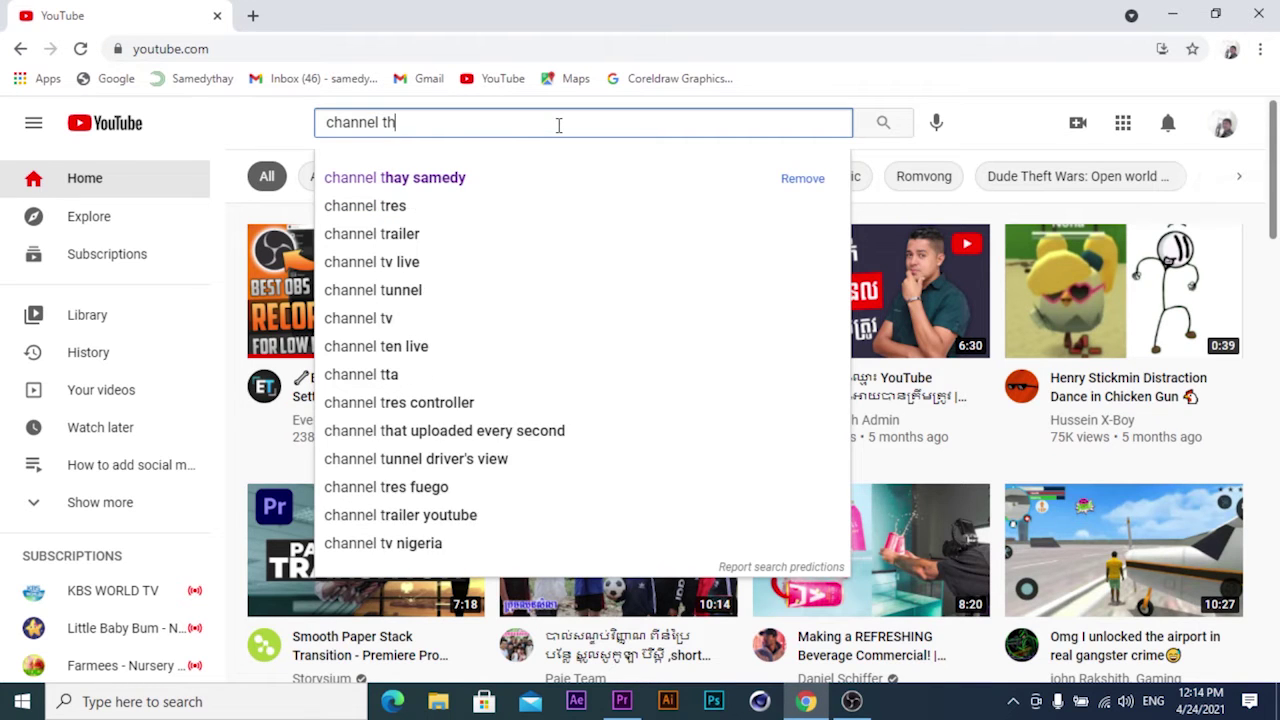
pyautogui.write('ay')
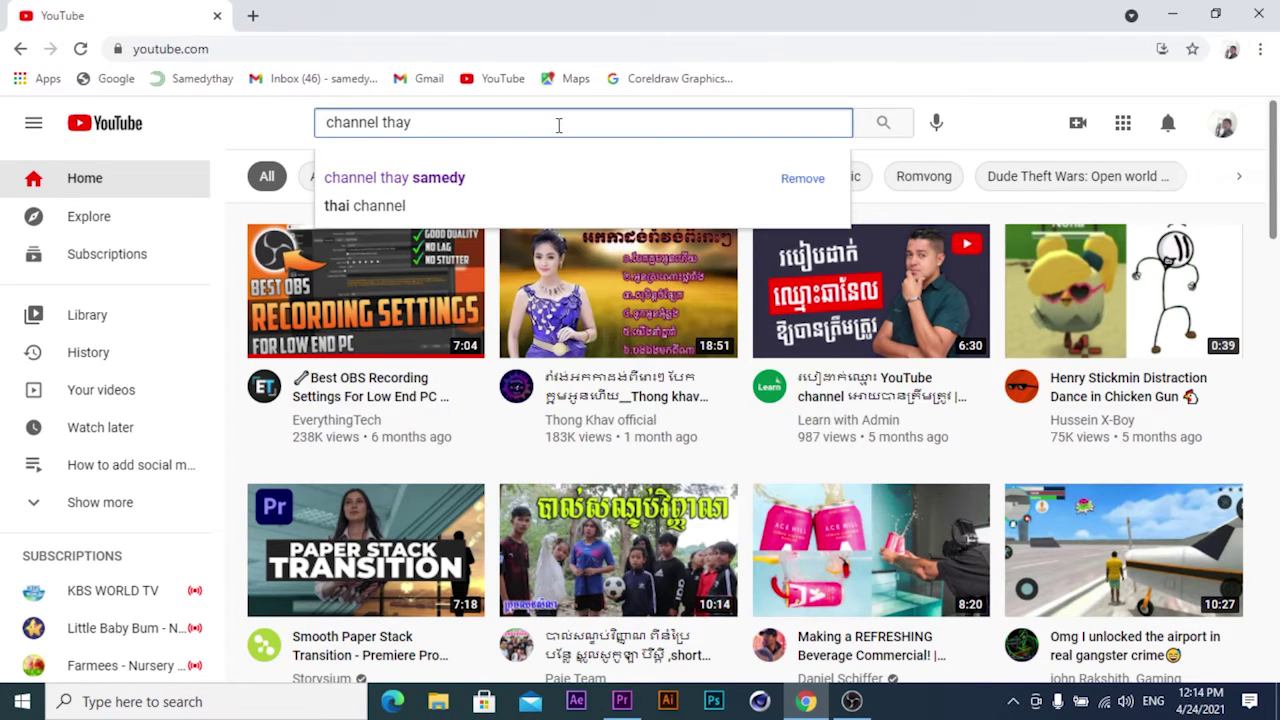
pyautogui.write(' samedy')
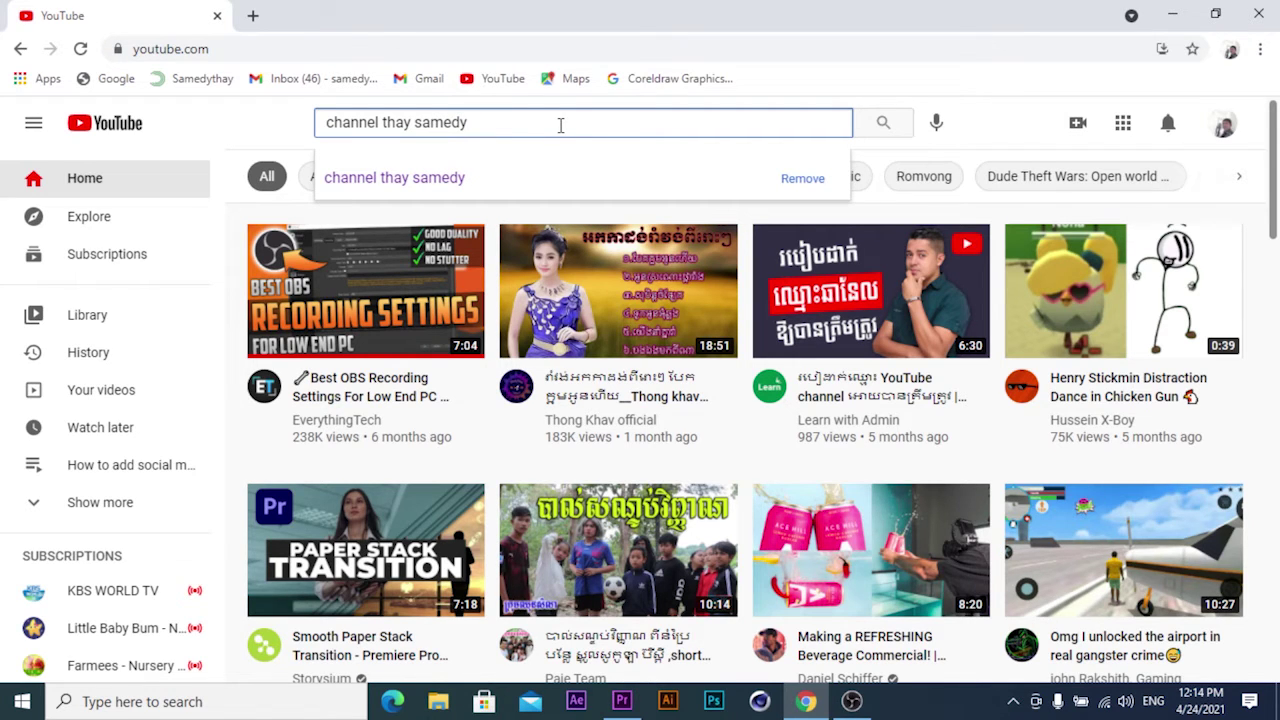
pyautogui.press('Return')
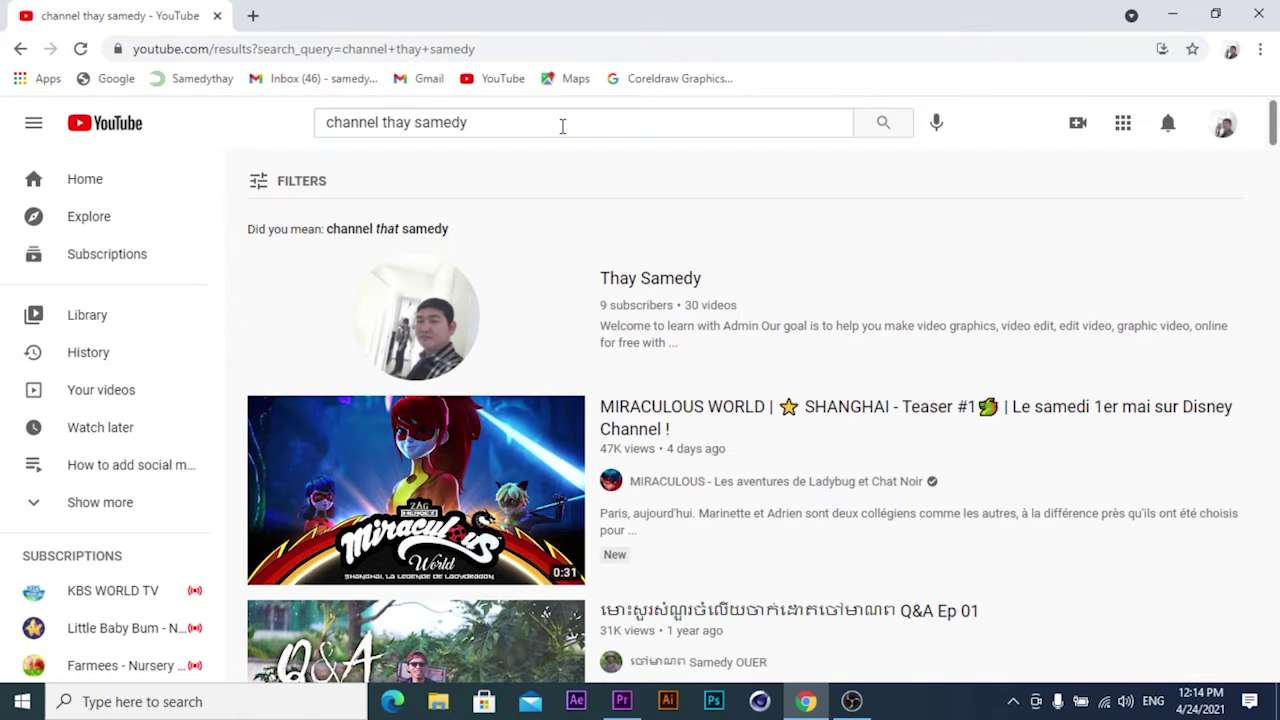
# Open the presenter's channel page and scroll down to its Uploads row.
pyautogui.click(641, 288)
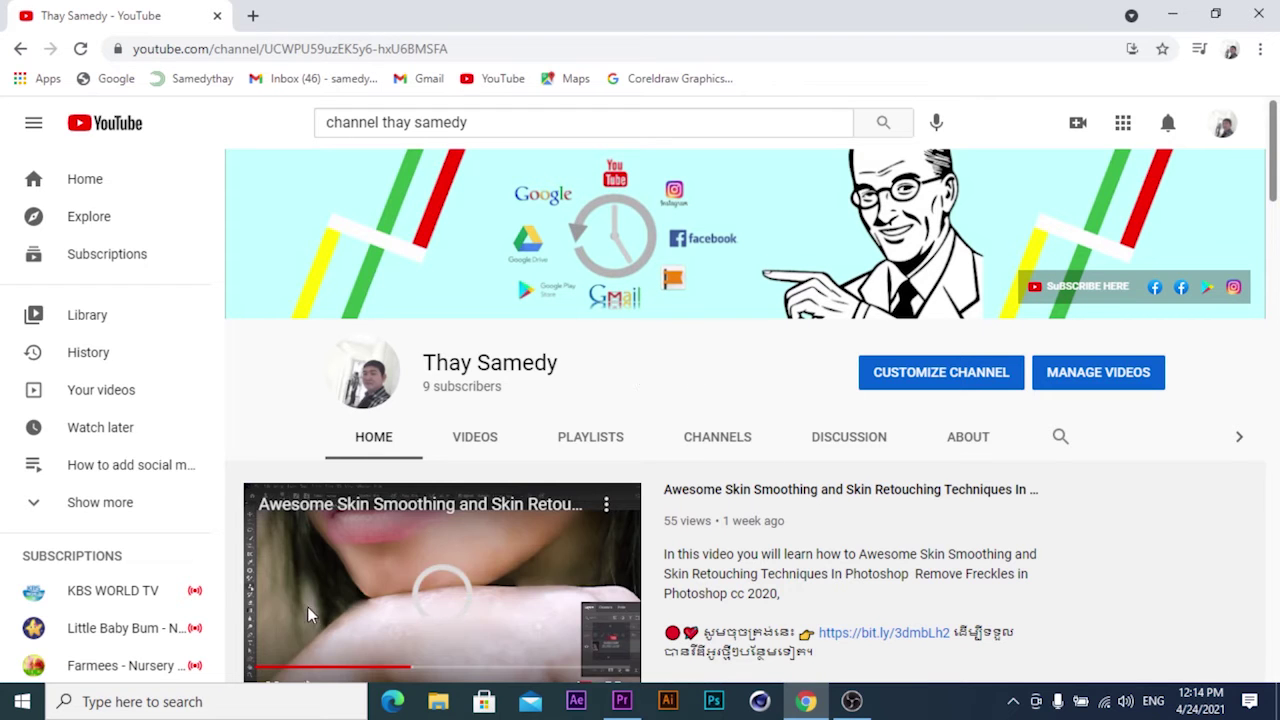
pyautogui.scroll(-1, 495, 562)
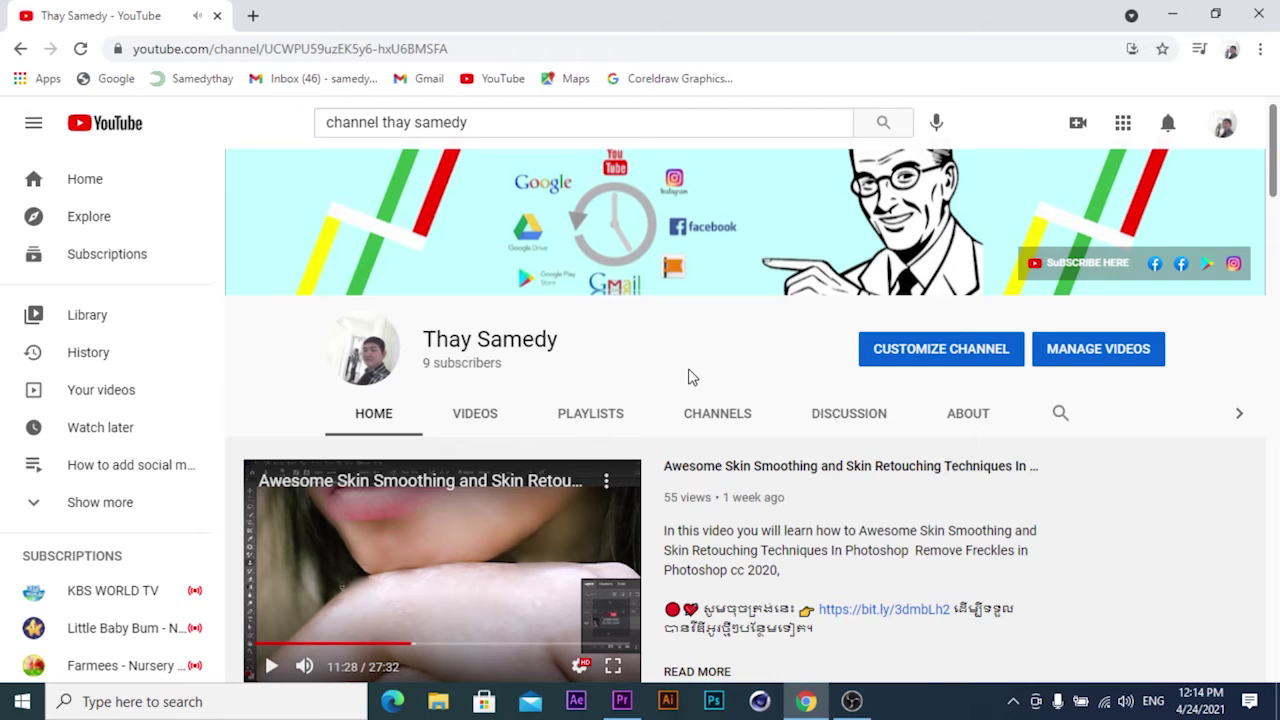
pyautogui.scroll(-4, 688, 378)
pyautogui.scroll(2, 690, 380)
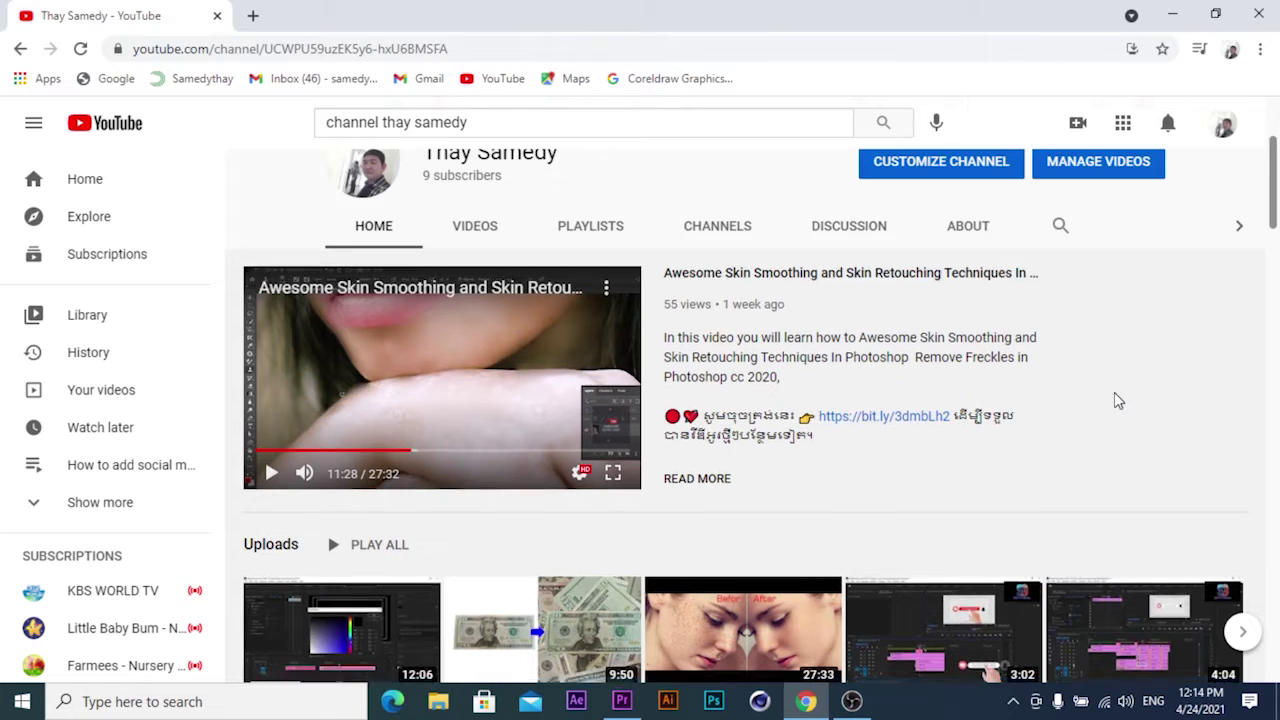
pyautogui.scroll(-1, 519, 556)
pyautogui.moveTo(392, 542)
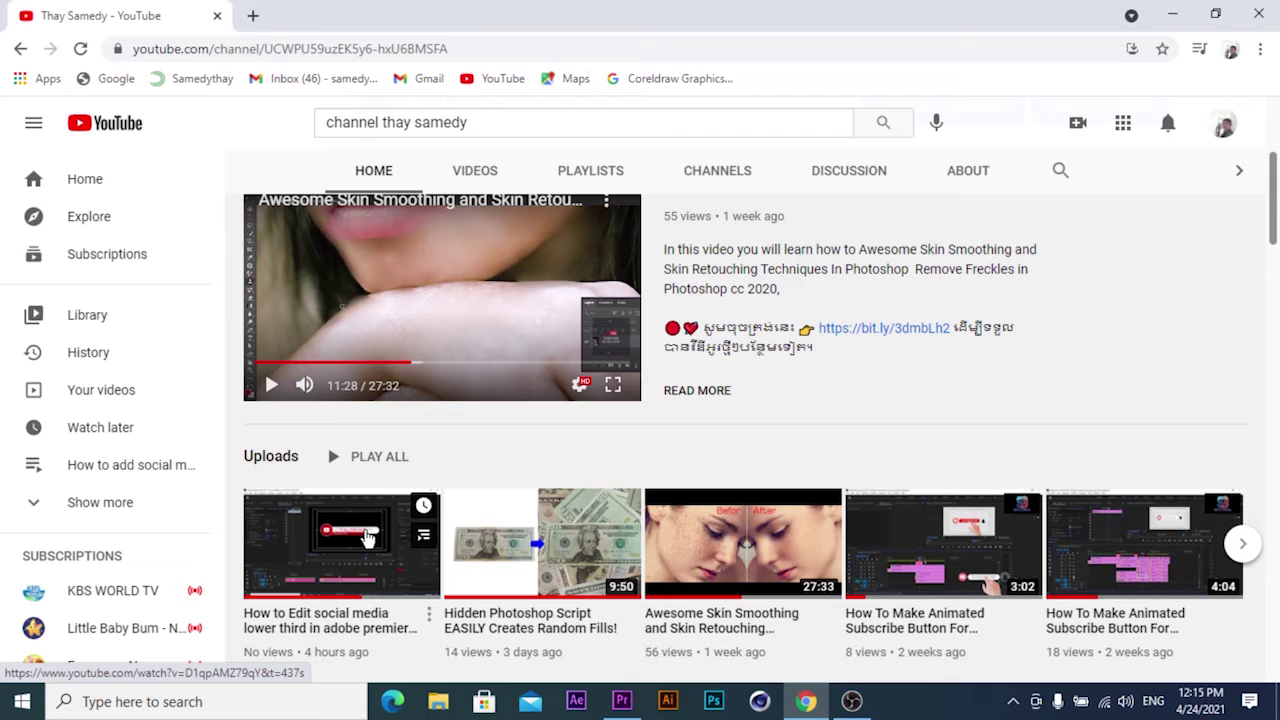
# Open the social media lower third tutorial, pause it at 7:24, and browse its description.
pyautogui.click(368, 538)
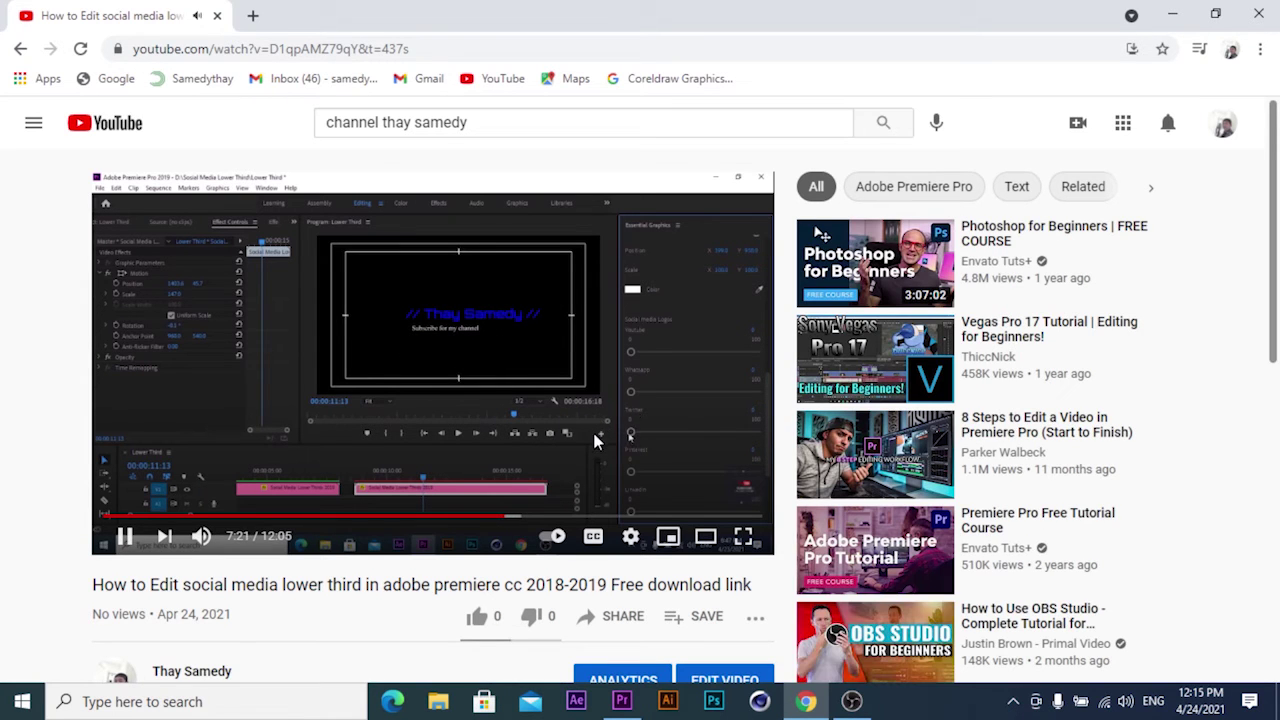
pyautogui.click(494, 451)
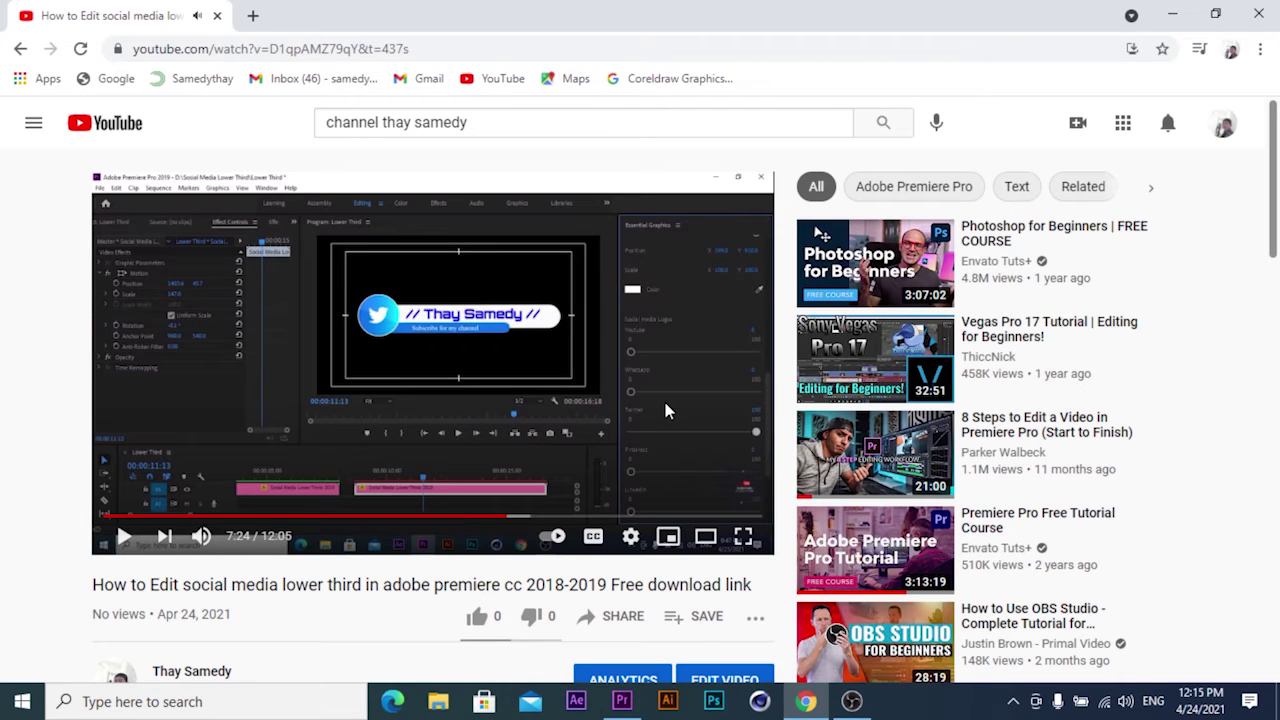
pyautogui.scroll(-1, 675, 405)
pyautogui.scroll(-1, 679, 410)
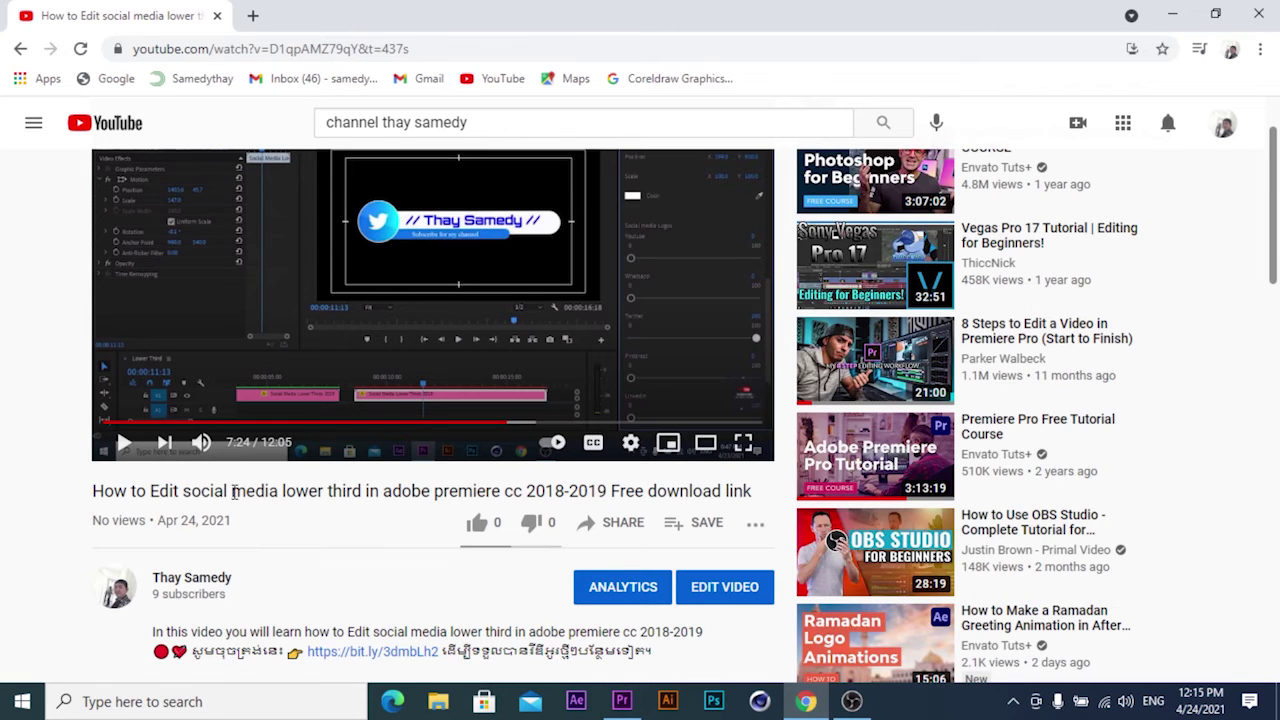
pyautogui.scroll(-2, 487, 468)
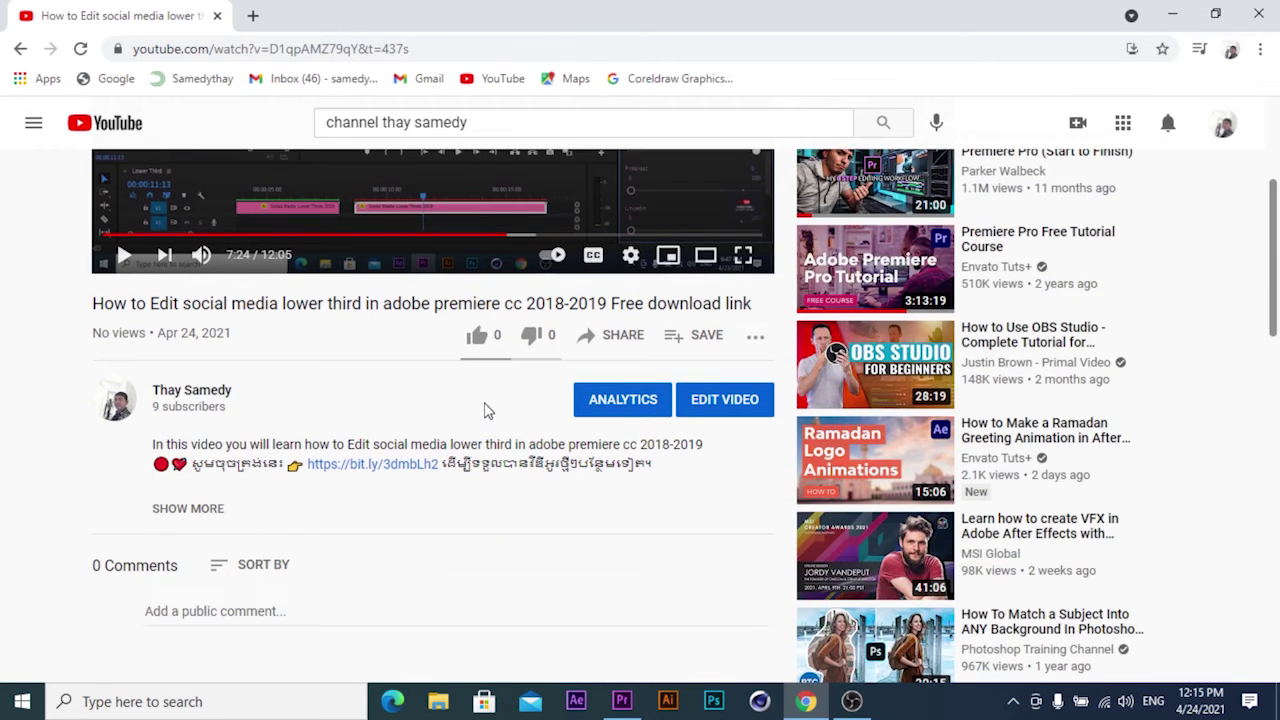
pyautogui.scroll(3, 491, 427)
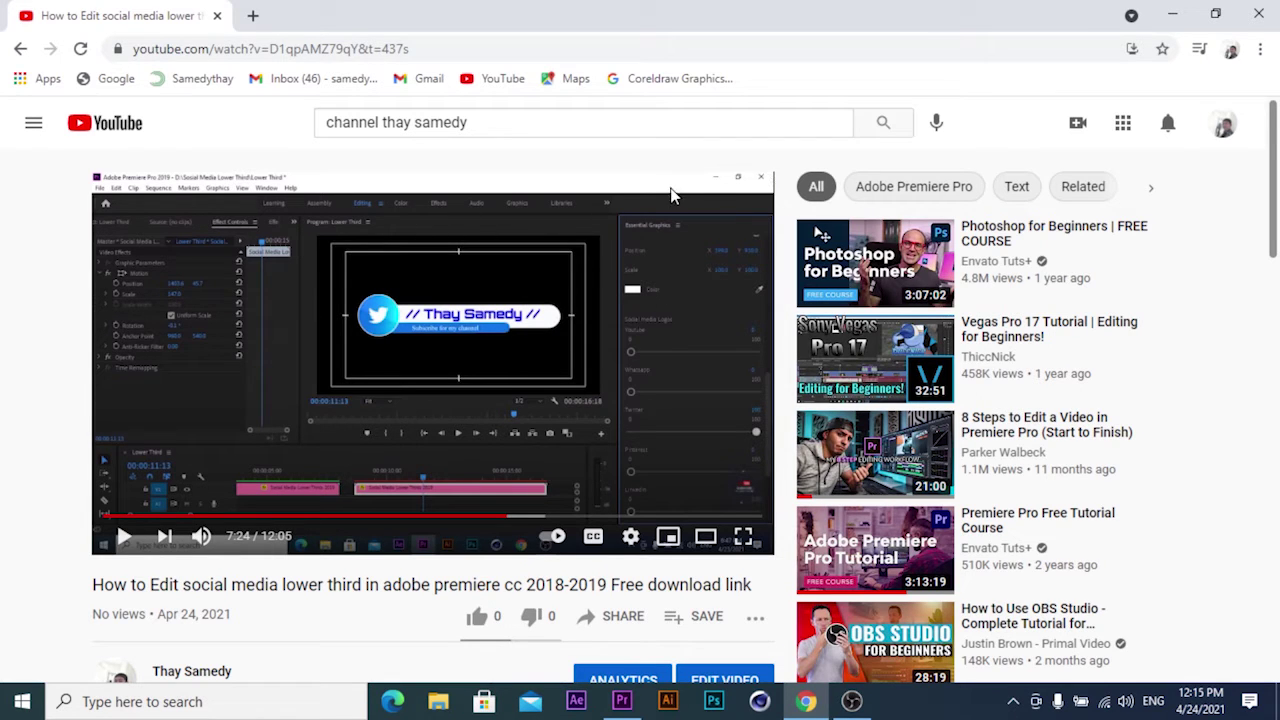
pyautogui.click(1226, 134)
# Go to your own channel and open its uploaded videos in Studio's Channel content.
pyautogui.click(985, 229)
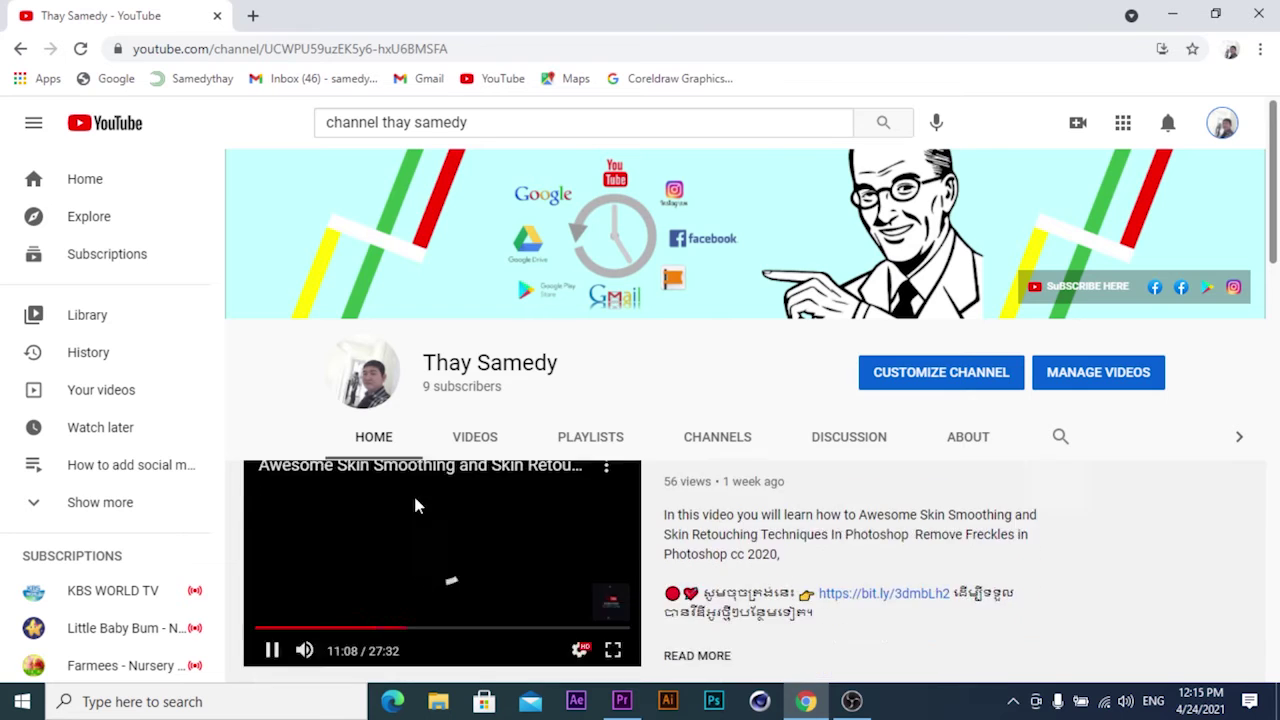
pyautogui.scroll(-1, 420, 498)
pyautogui.scroll(-1, 388, 565)
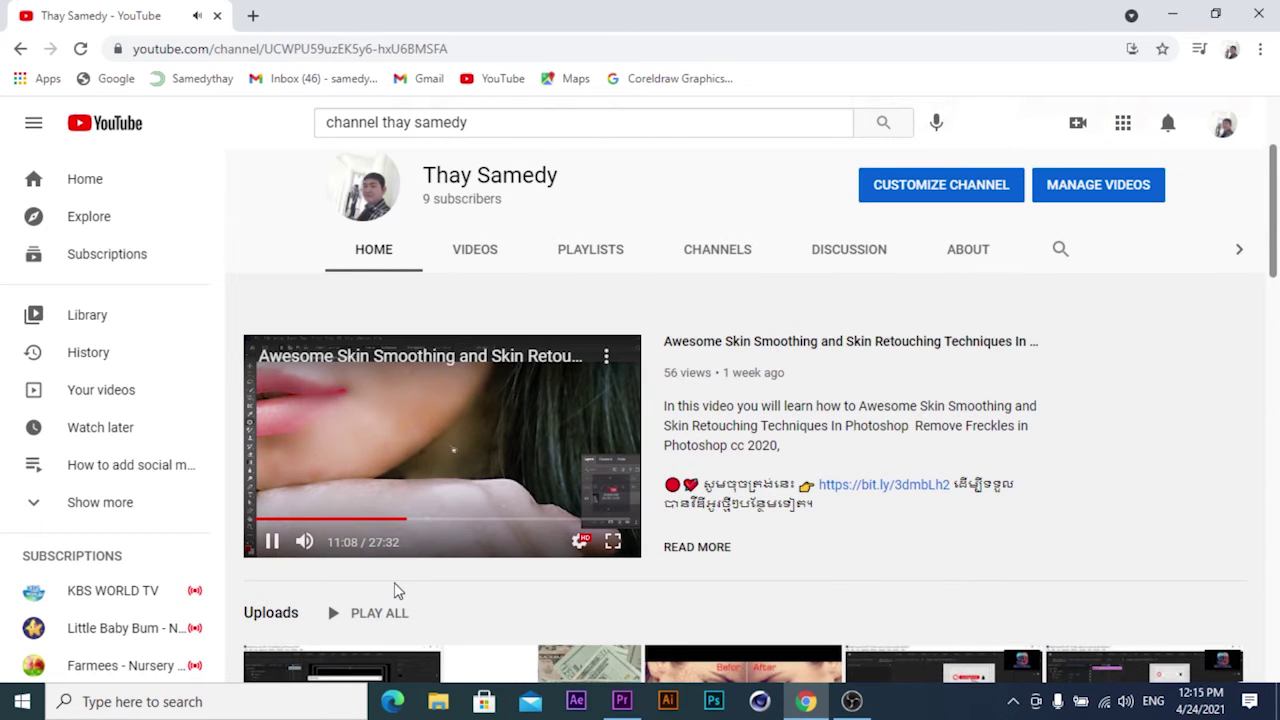
pyautogui.scroll(-1, 400, 585)
pyautogui.scroll(-1, 395, 565)
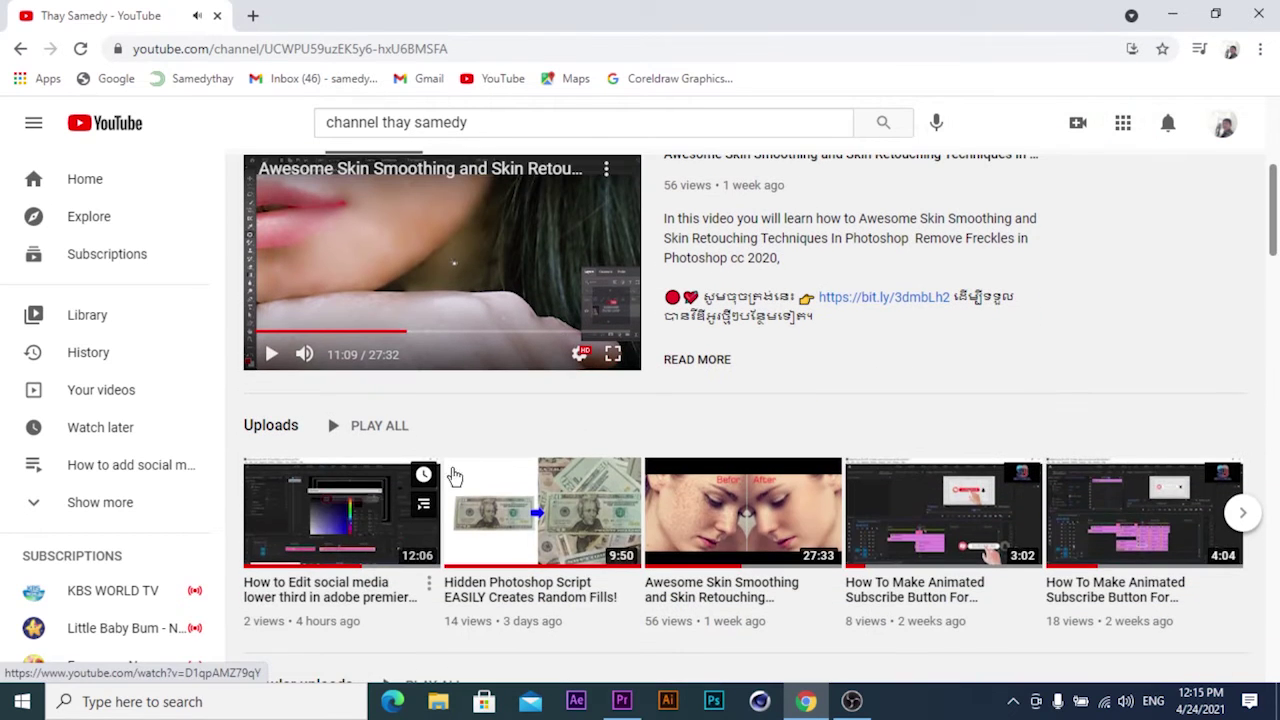
pyautogui.scroll(1, 471, 529)
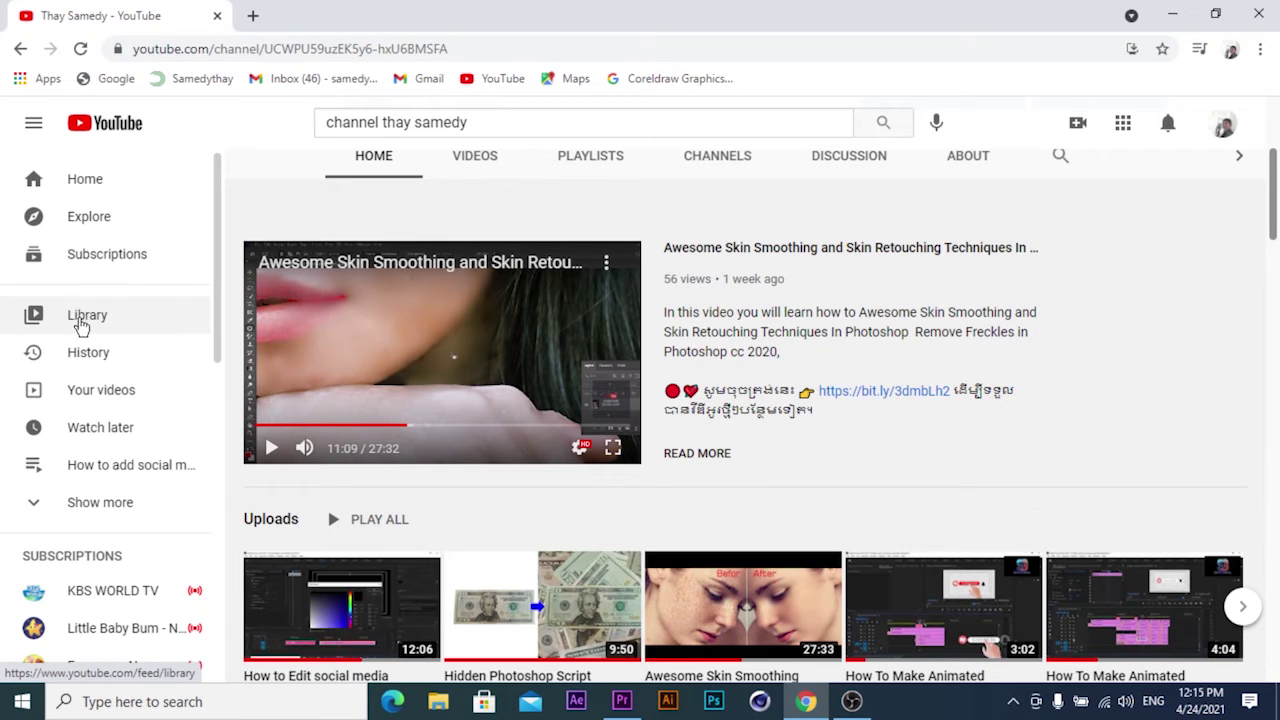
pyautogui.click(102, 390)
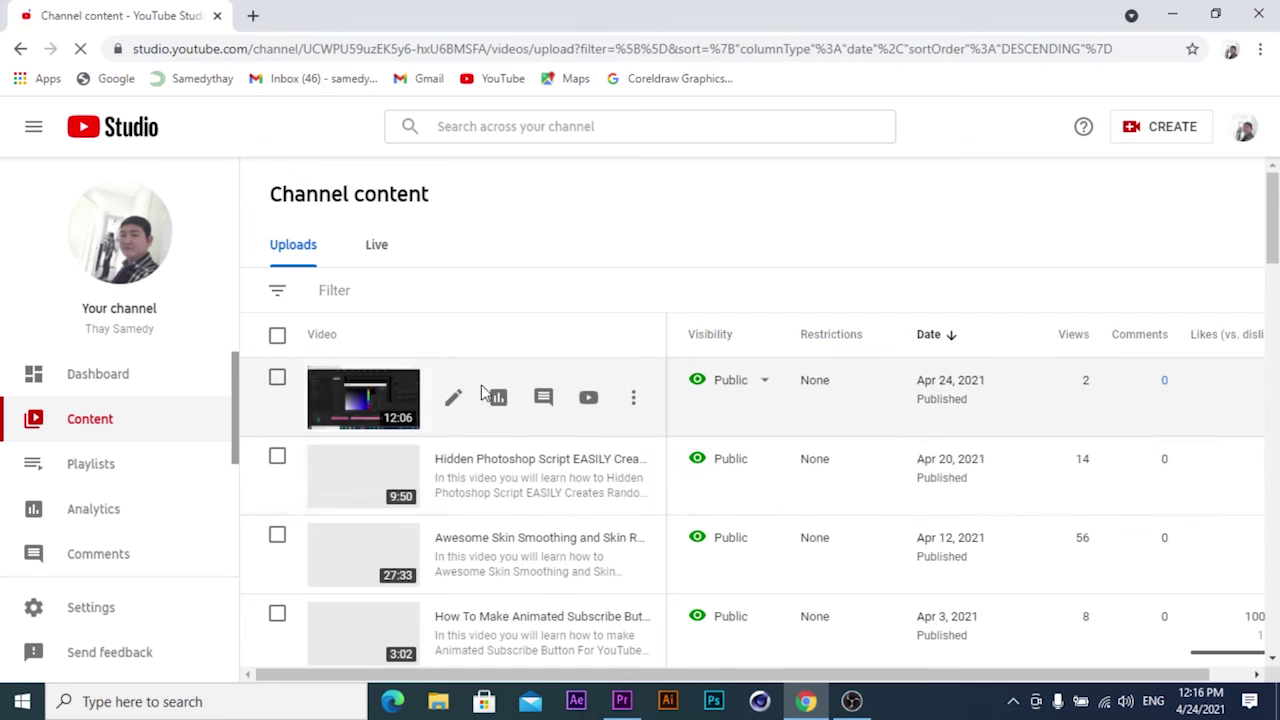
# Open the newest upload's details and replace 'Edit' with 'Install' in its title.
pyautogui.click(455, 402)
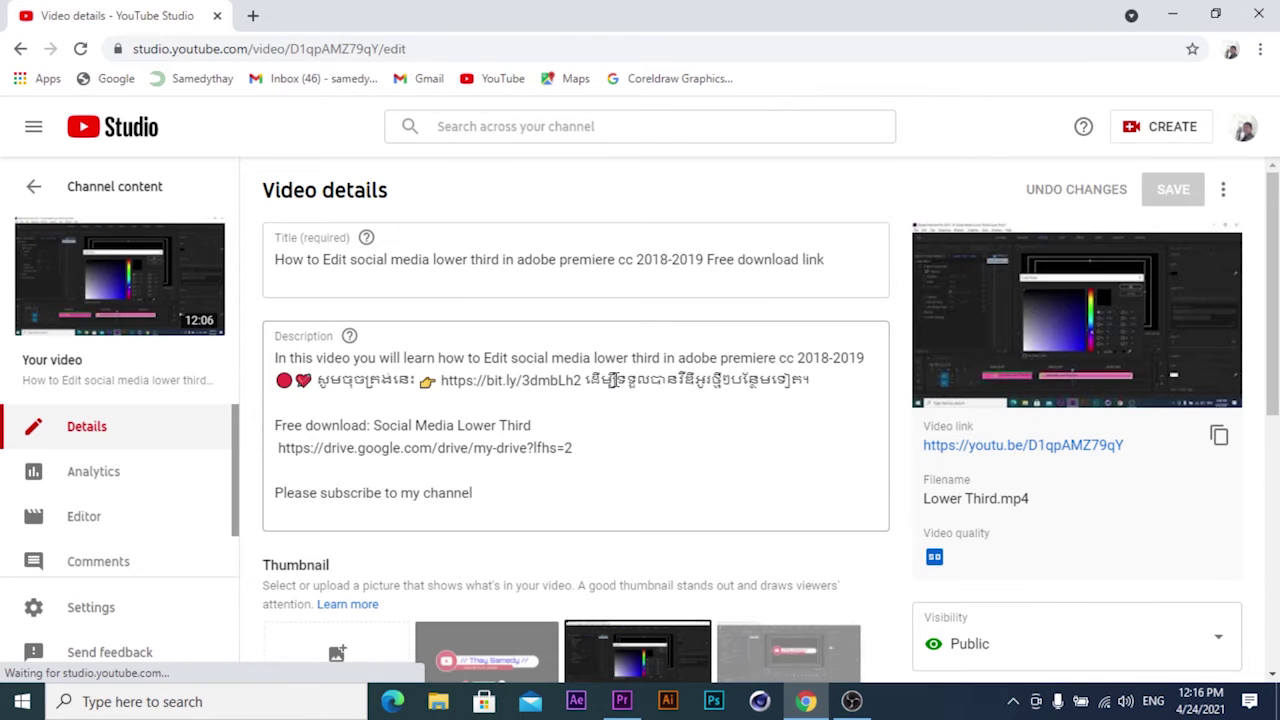
pyautogui.click(347, 259)
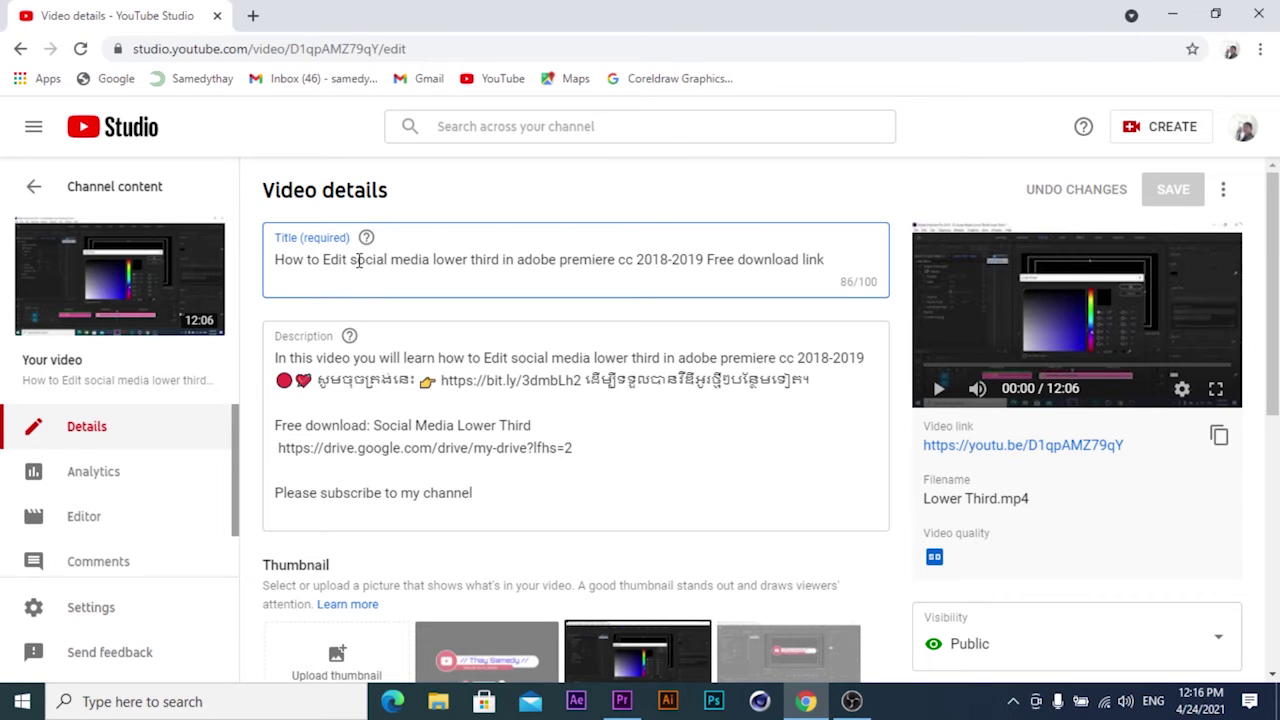
pyautogui.press('BackSpace')
pyautogui.press('BackSpace')
pyautogui.press('BackSpace')
pyautogui.press('BackSpace')
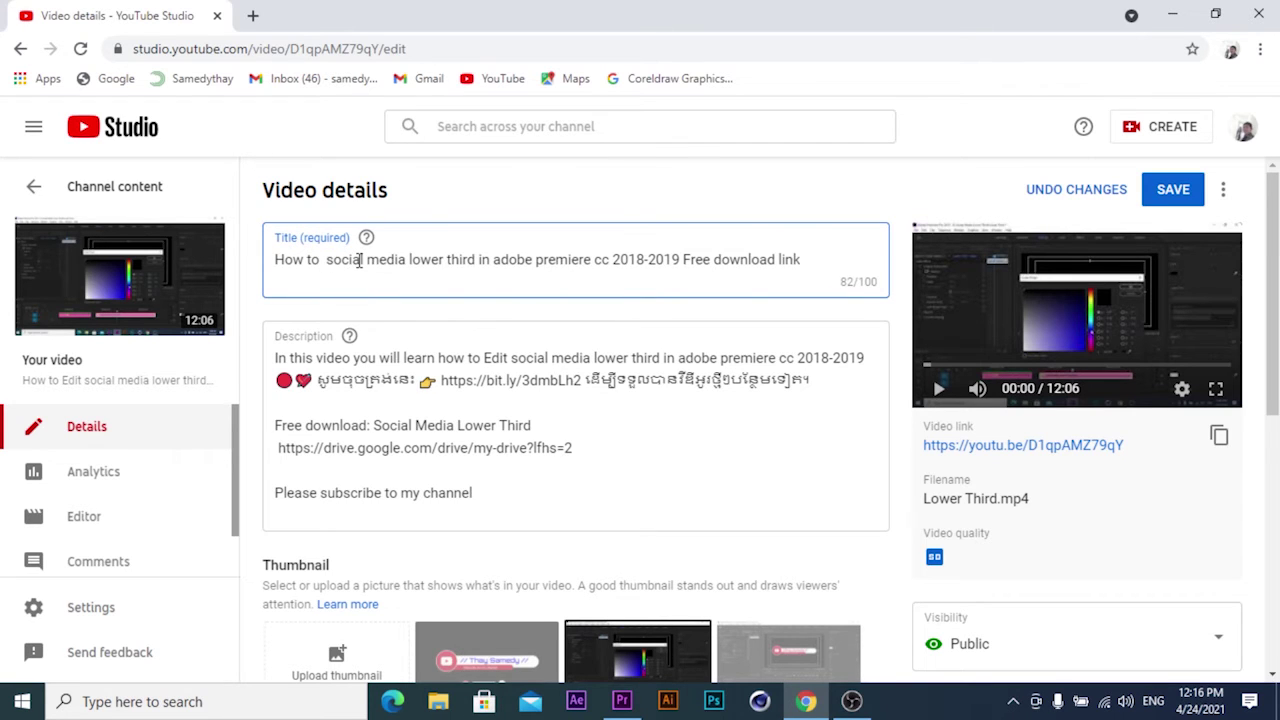
pyautogui.write('In')
pyautogui.write('stall')
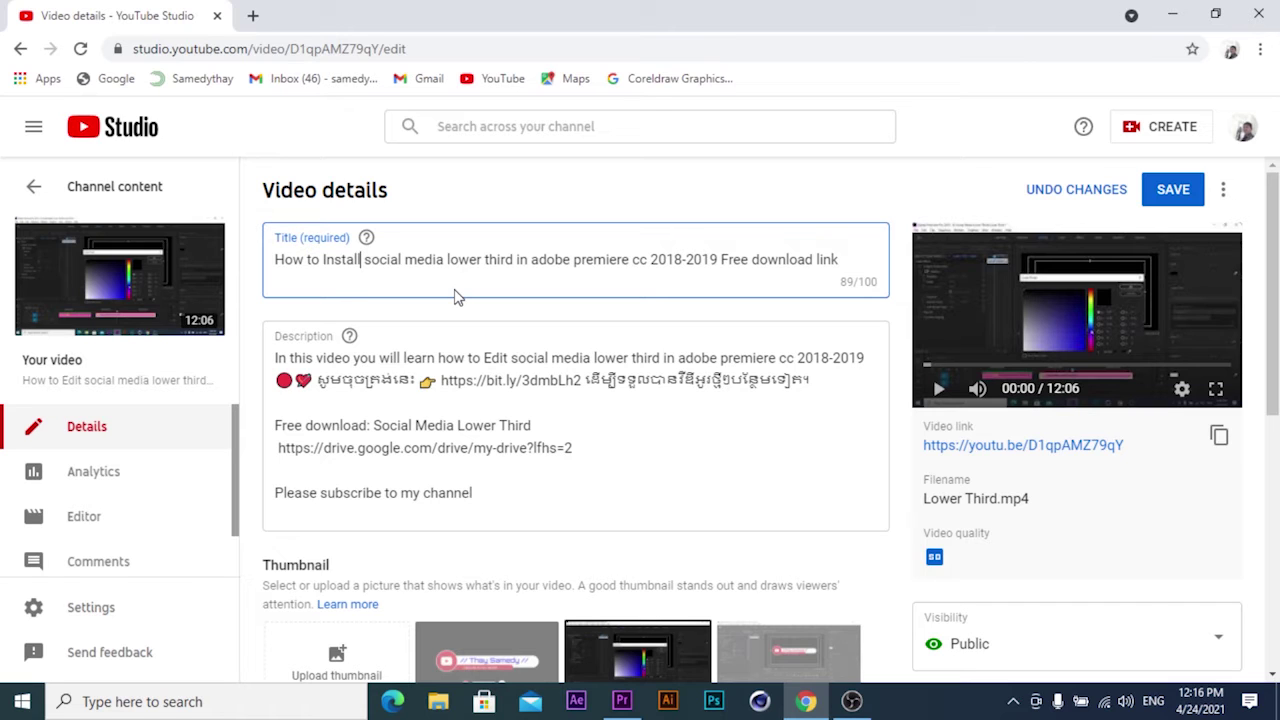
pyautogui.press('BackSpace')
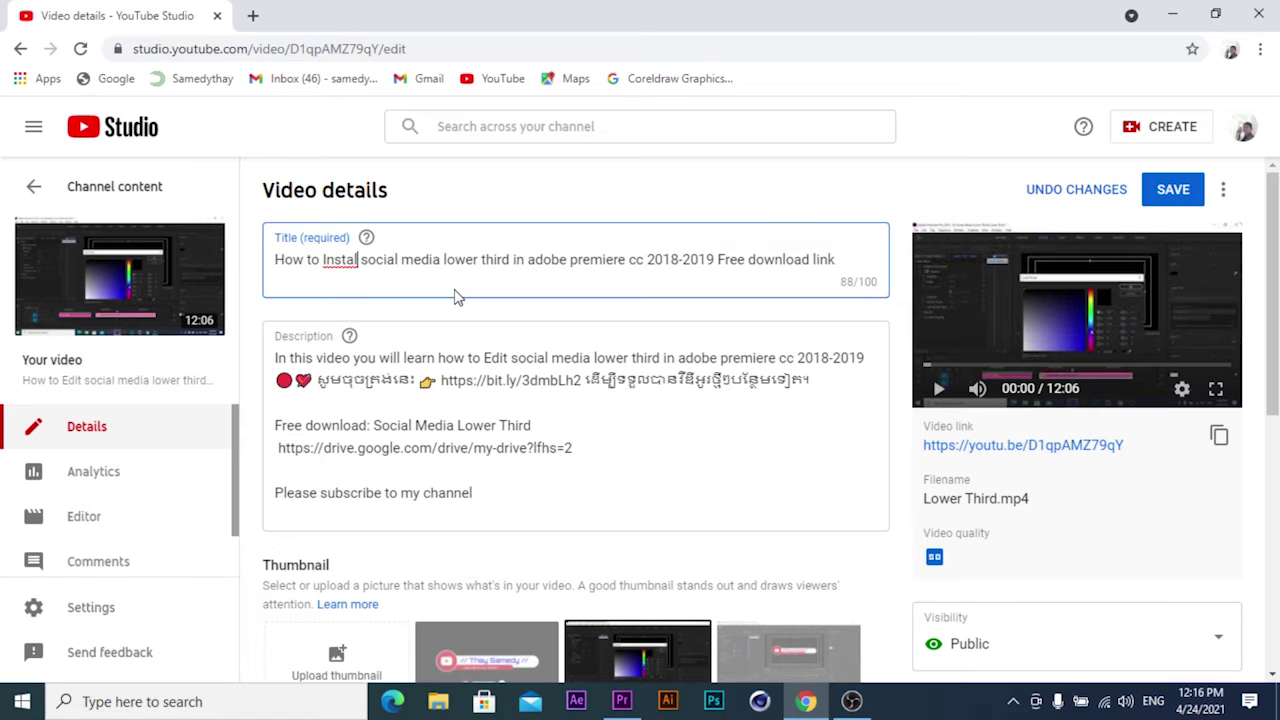
pyautogui.write('l')
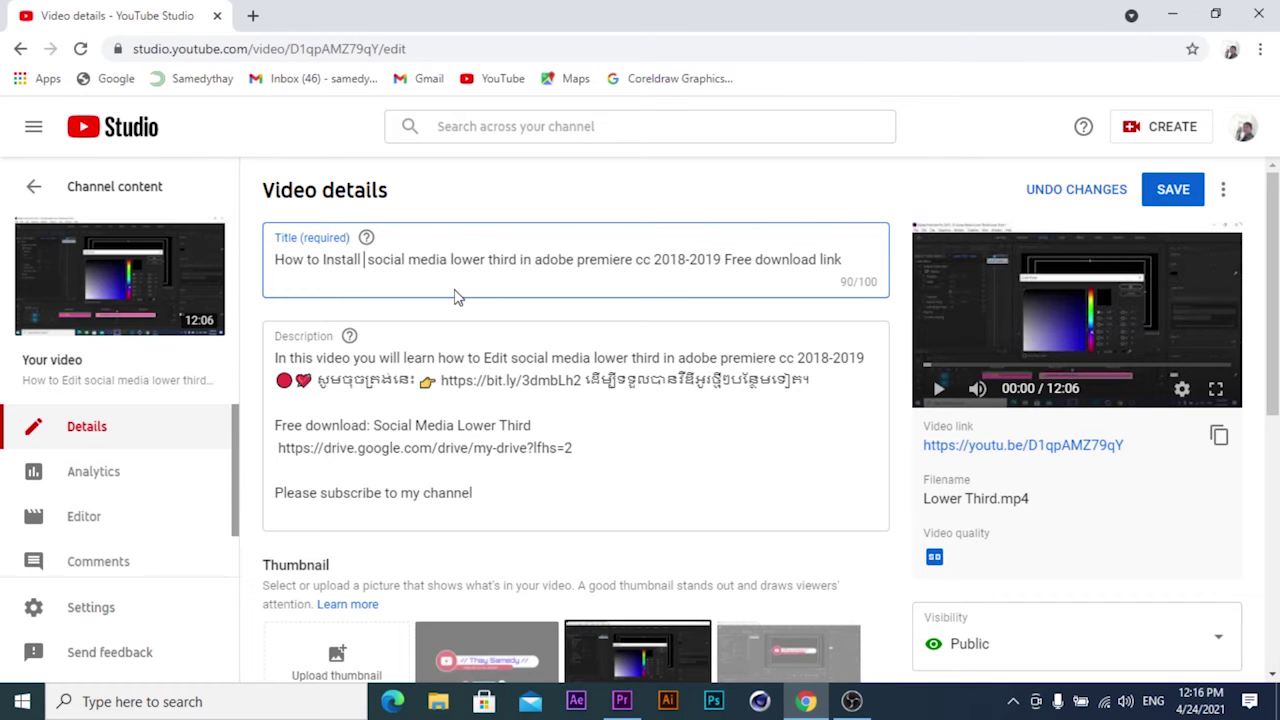
pyautogui.press('BackSpace')
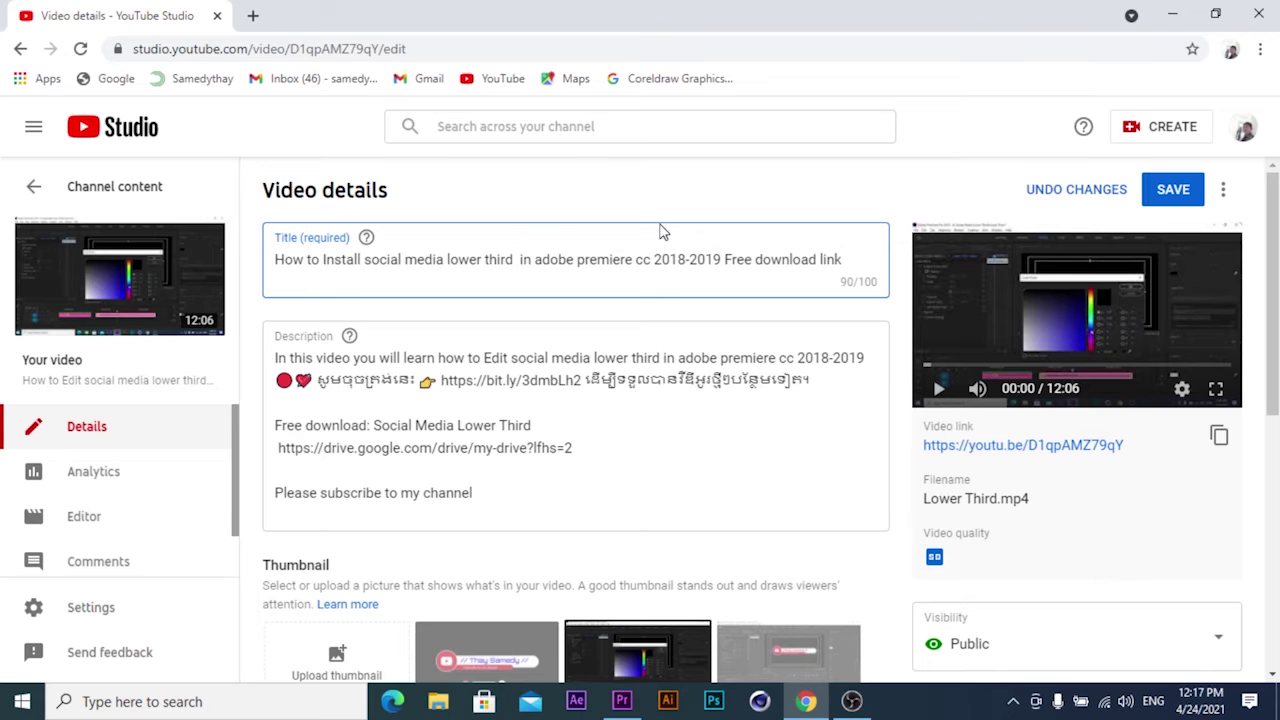
# Add '& write text in lower third' to the title.
pyautogui.write('&')
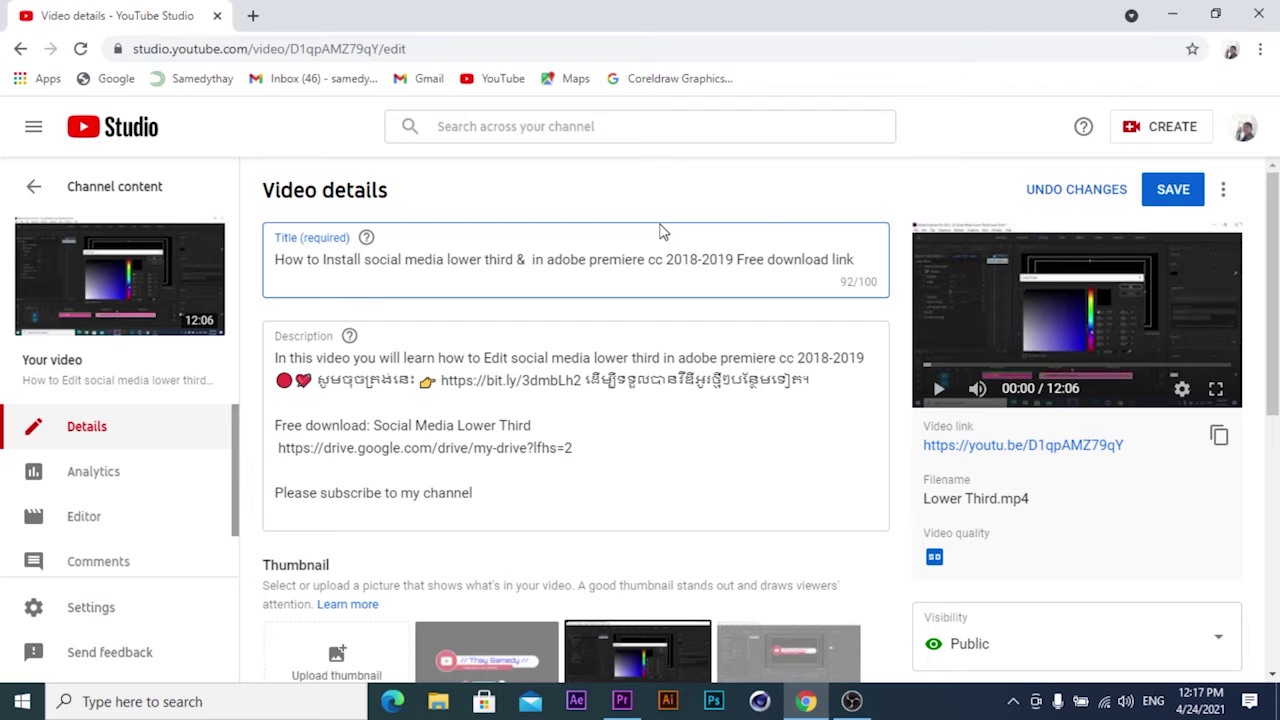
pyautogui.write('write')
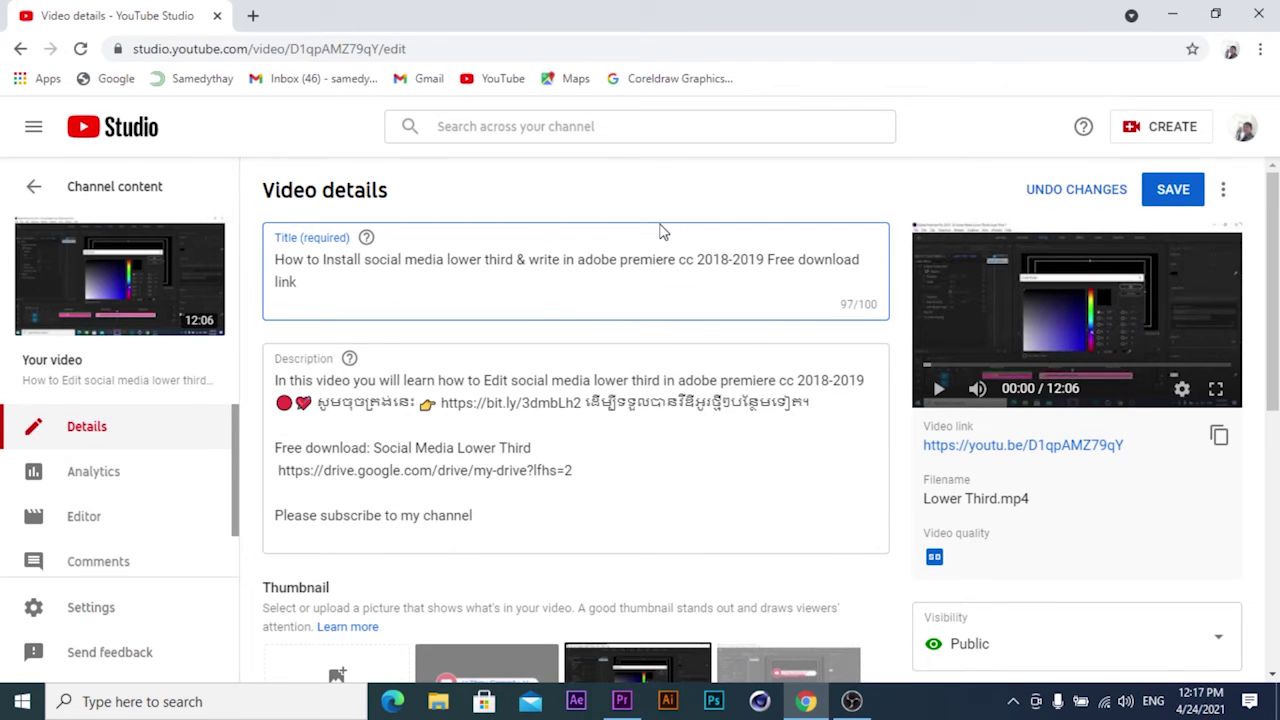
pyautogui.write(' text')
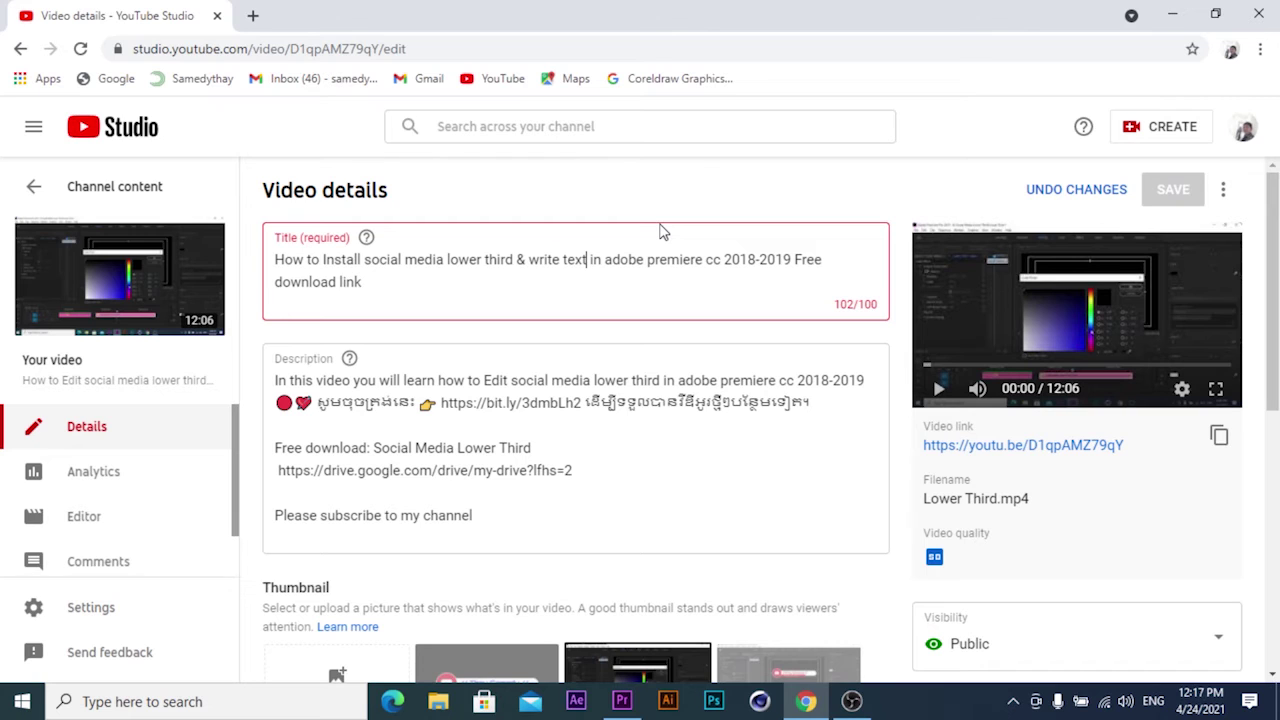
pyautogui.write(' in')
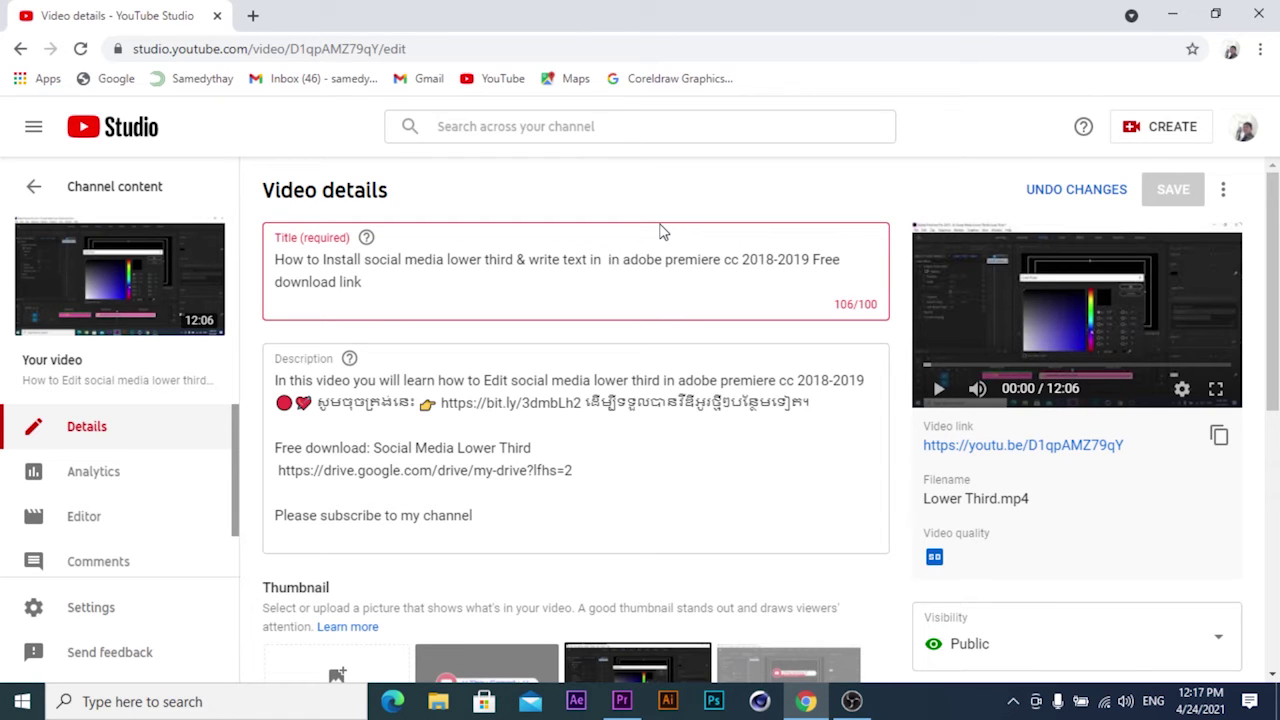
pyautogui.write(' lower shird')
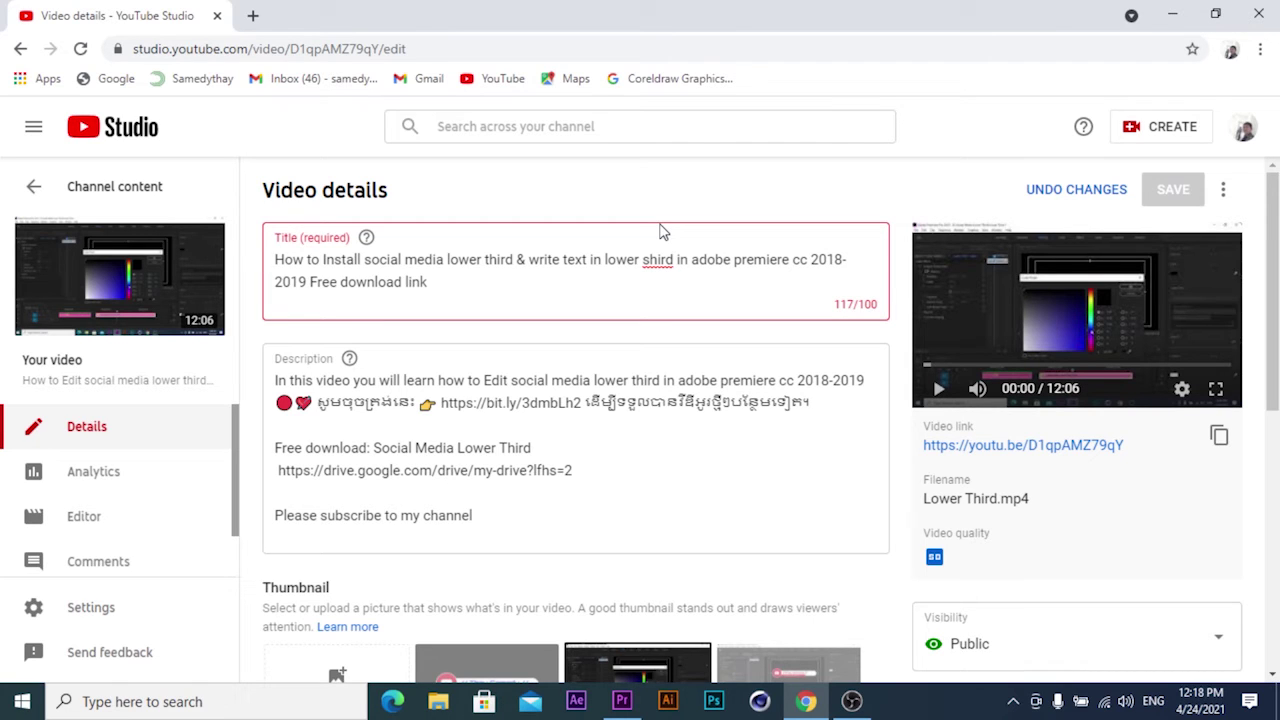
pyautogui.press('BackSpace')
pyautogui.press('BackSpace')
pyautogui.press('BackSpace')
pyautogui.press('BackSpace')
pyautogui.press('BackSpace')
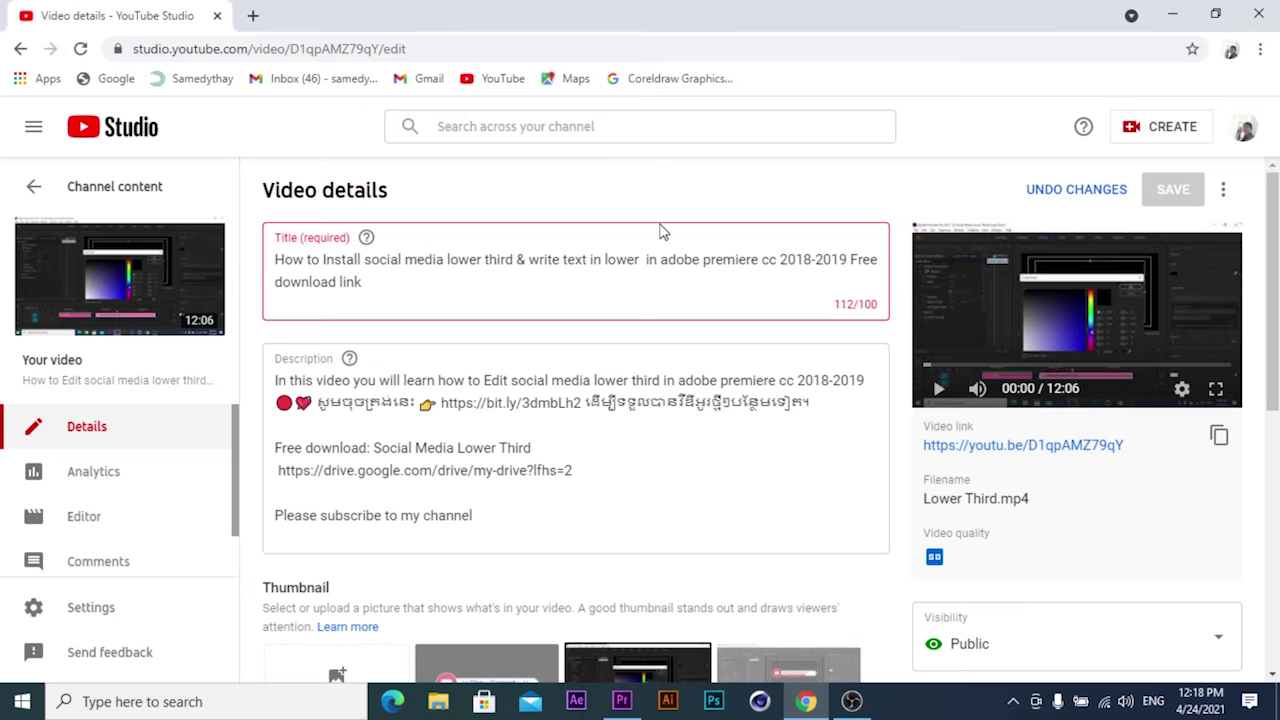
pyautogui.write('third')
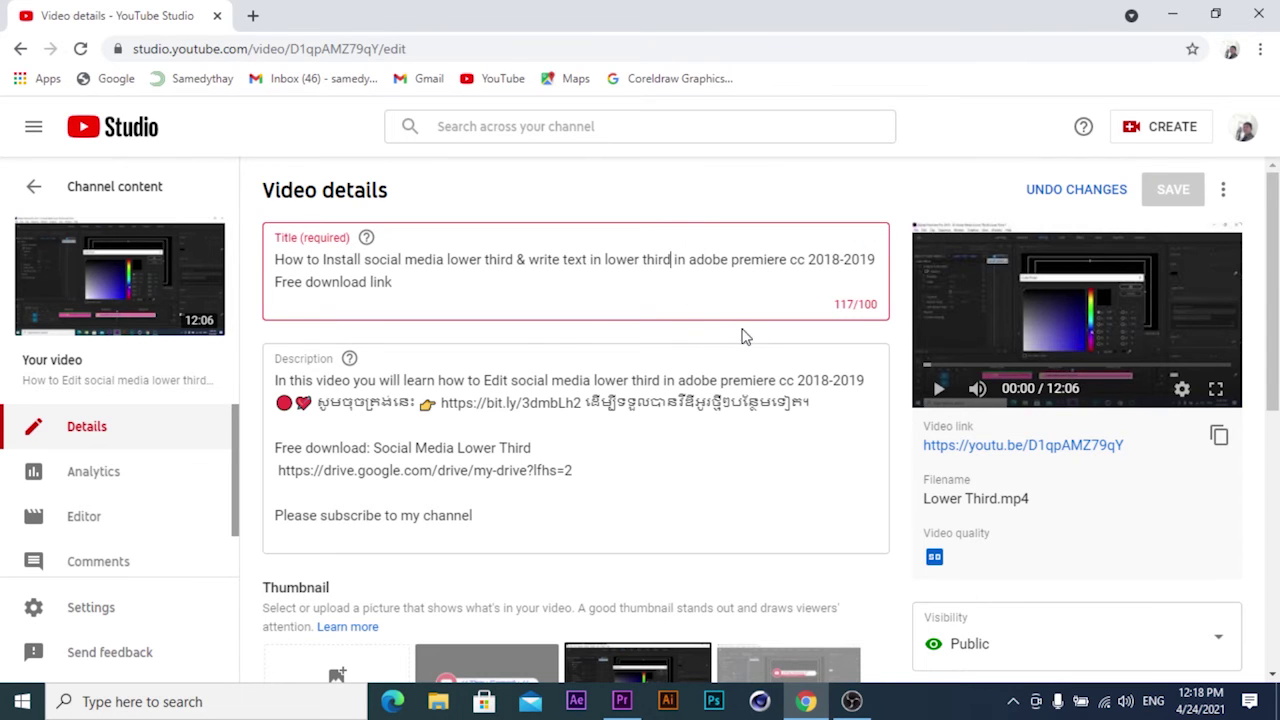
pyautogui.scroll(-3, 745, 326)
pyautogui.scroll(-3, 747, 325)
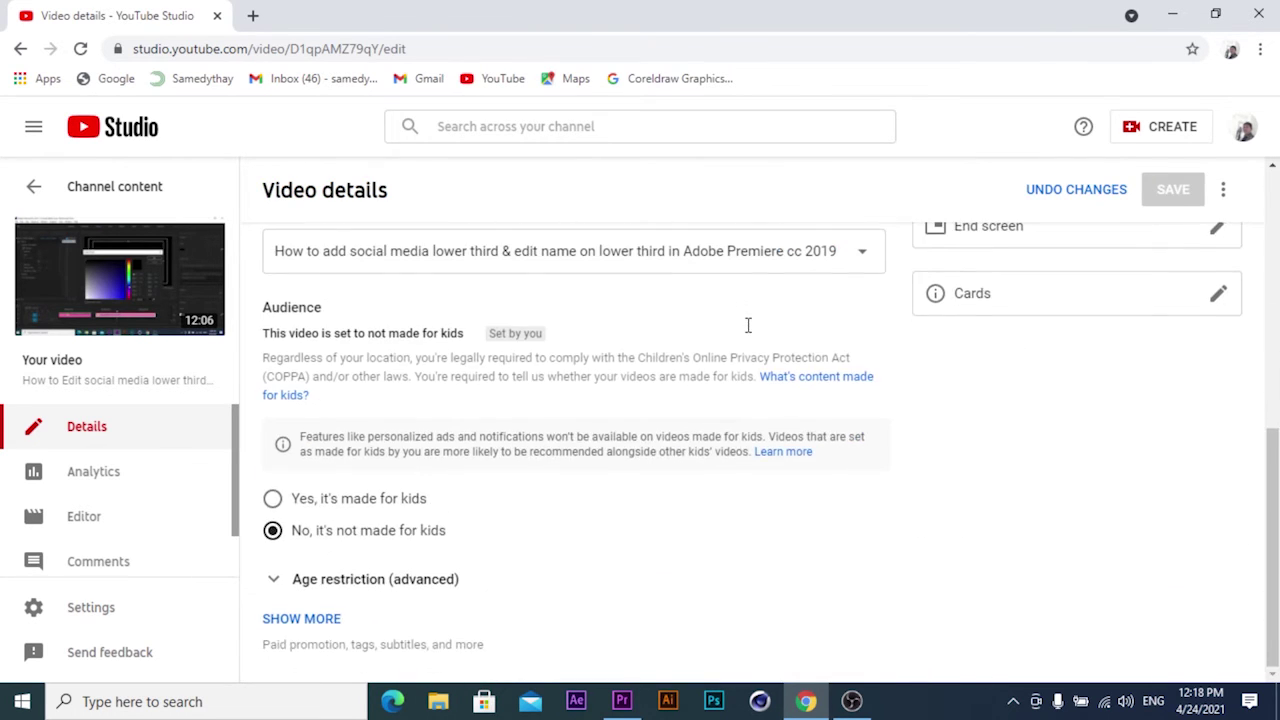
pyautogui.scroll(6, 686, 354)
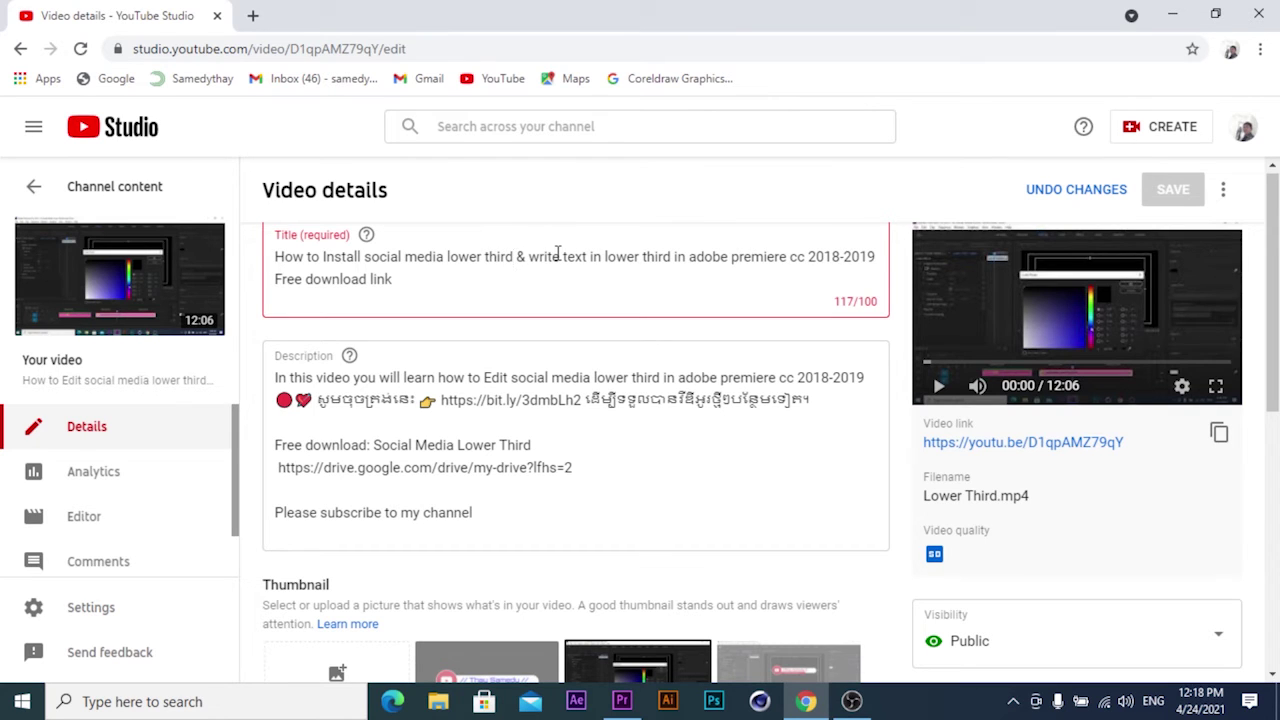
# Delete 'social media lower third' from the video title.
pyautogui.press('BackSpace')
pyautogui.hotkey('ctrl', 'BackSpace')
pyautogui.hotkey('ctrl', 'BackSpace')
pyautogui.hotkey('ctrl', 'BackSpace')
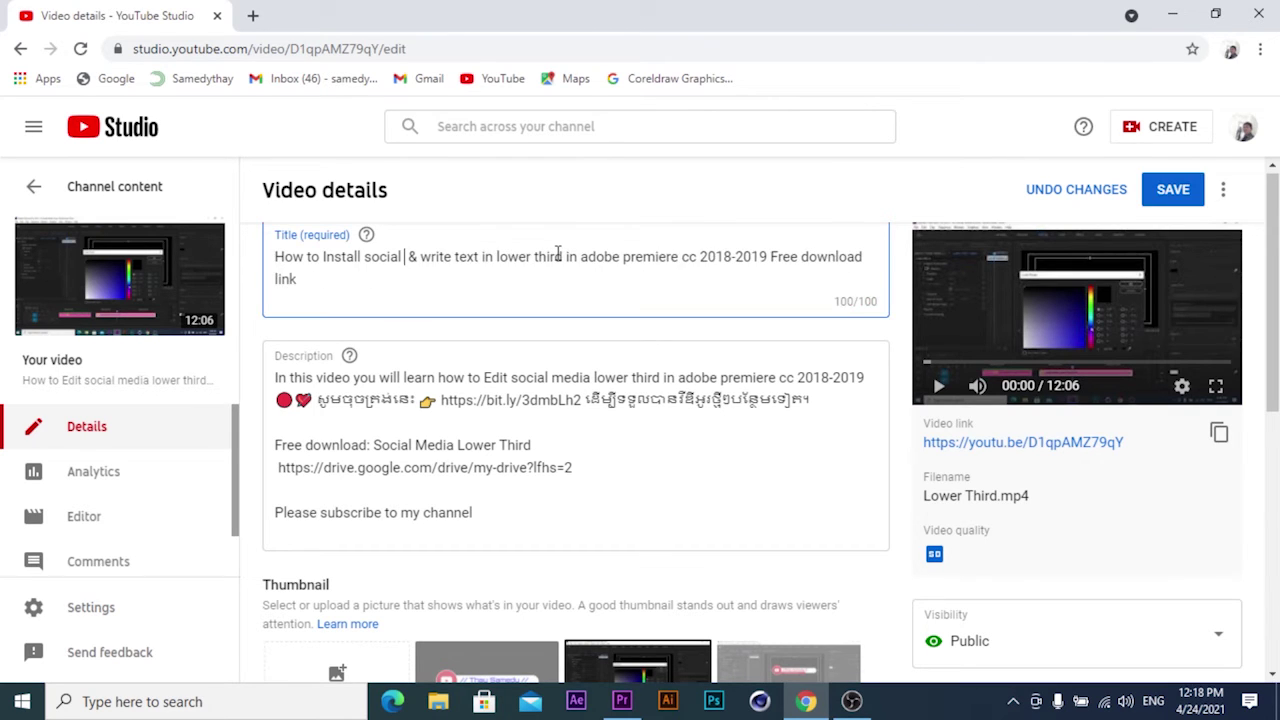
pyautogui.press('BackSpace')
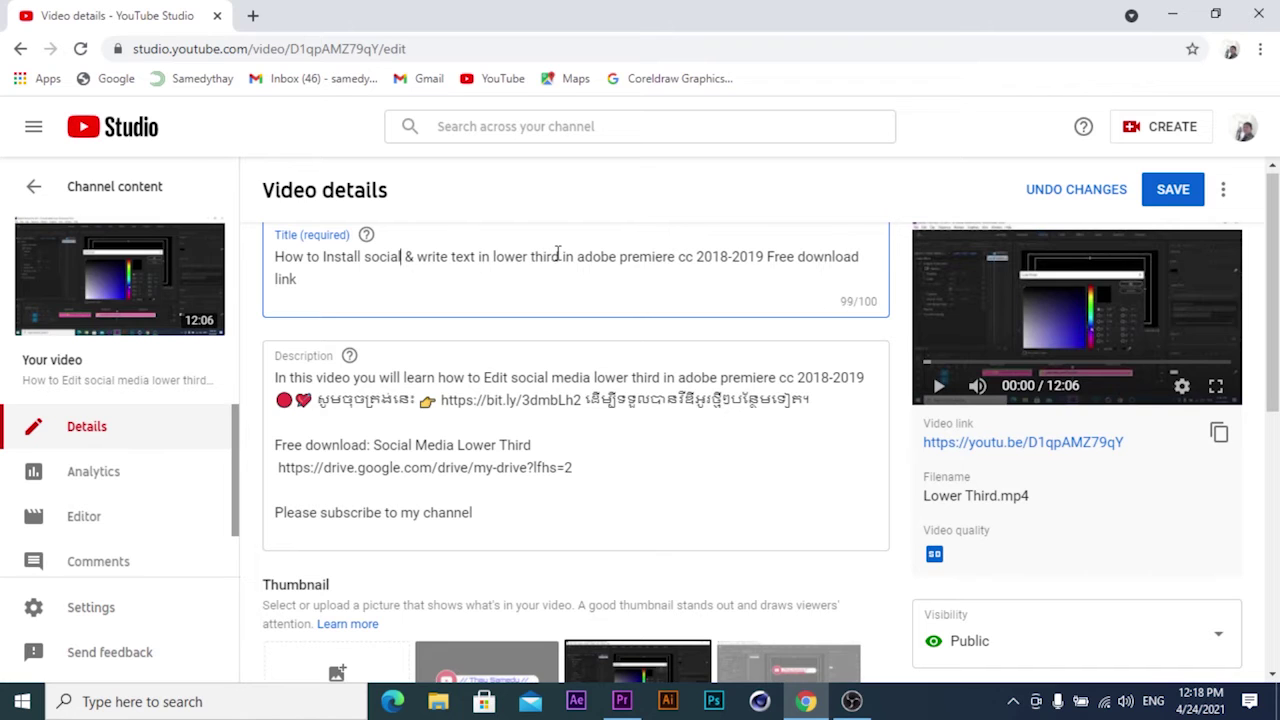
pyautogui.press('BackSpace')
pyautogui.press('BackSpace')
pyautogui.press('BackSpace')
pyautogui.press('BackSpace')
pyautogui.press('BackSpace')
pyautogui.press('BackSpace')
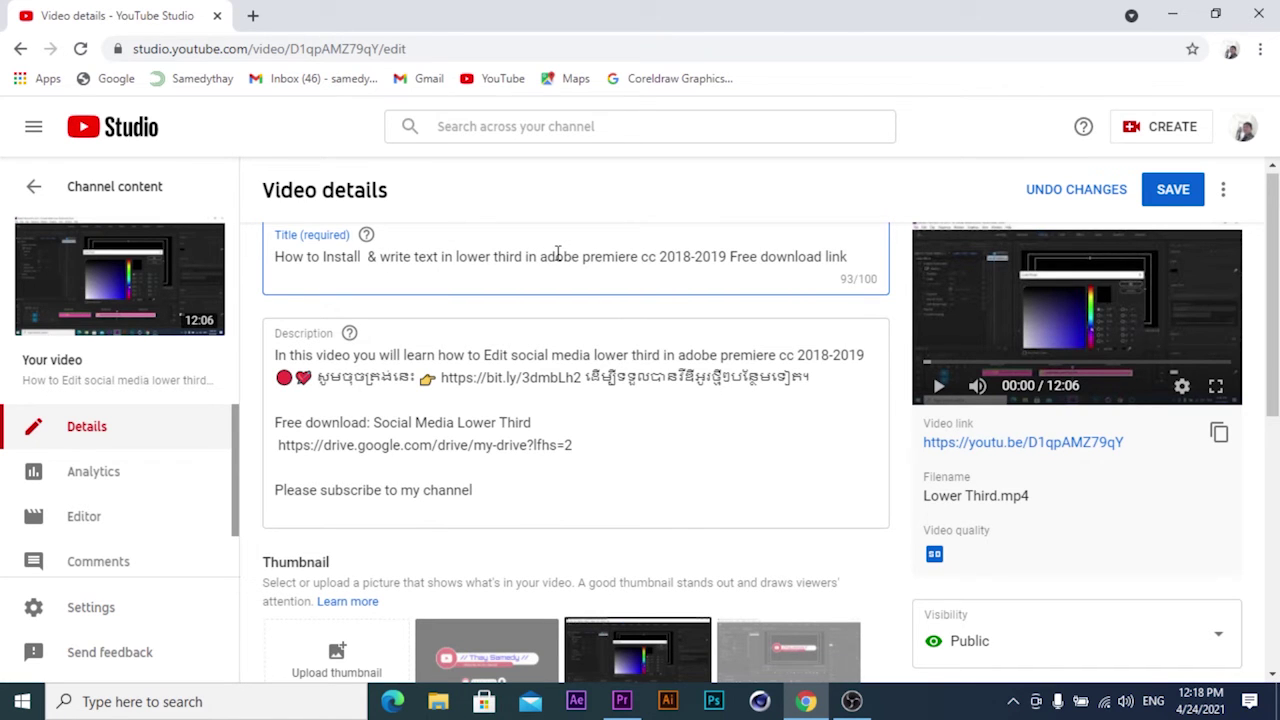
pyautogui.press('BackSpace')
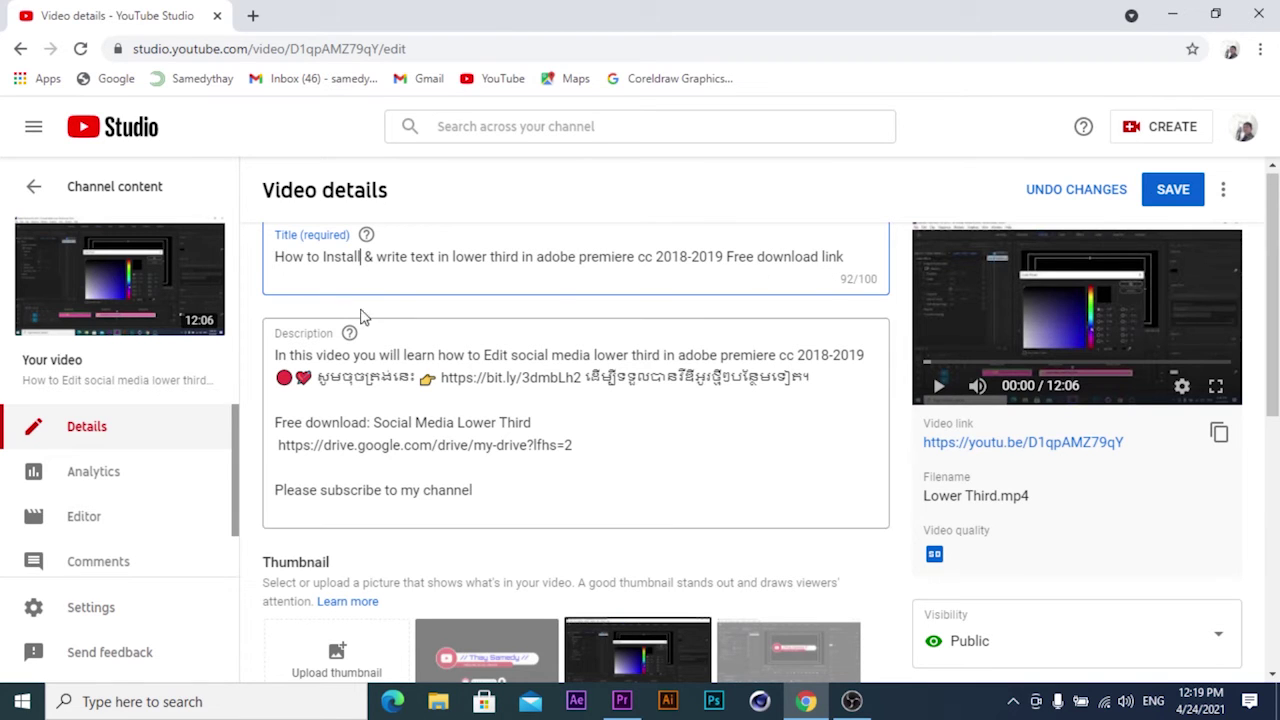
# Change 'in' to 'on' before 'lower third' and save the title.
pyautogui.click(440, 256)
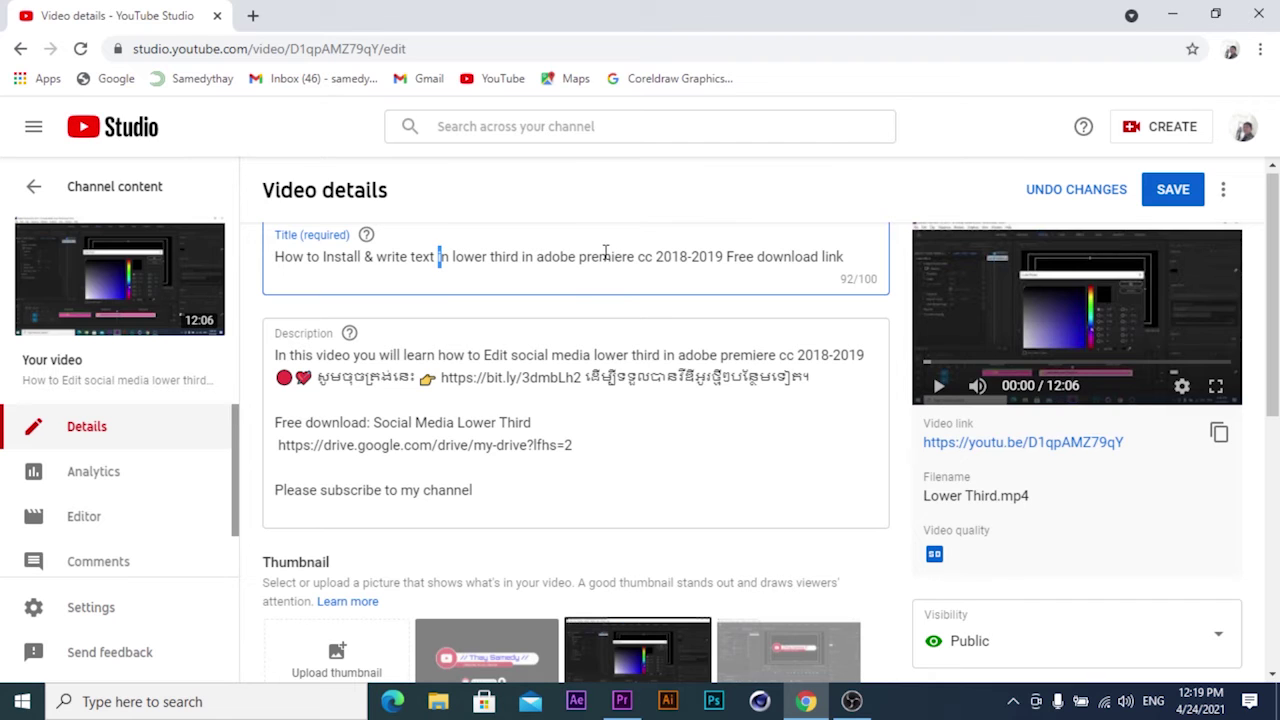
pyautogui.press('Delete')
pyautogui.write('o')
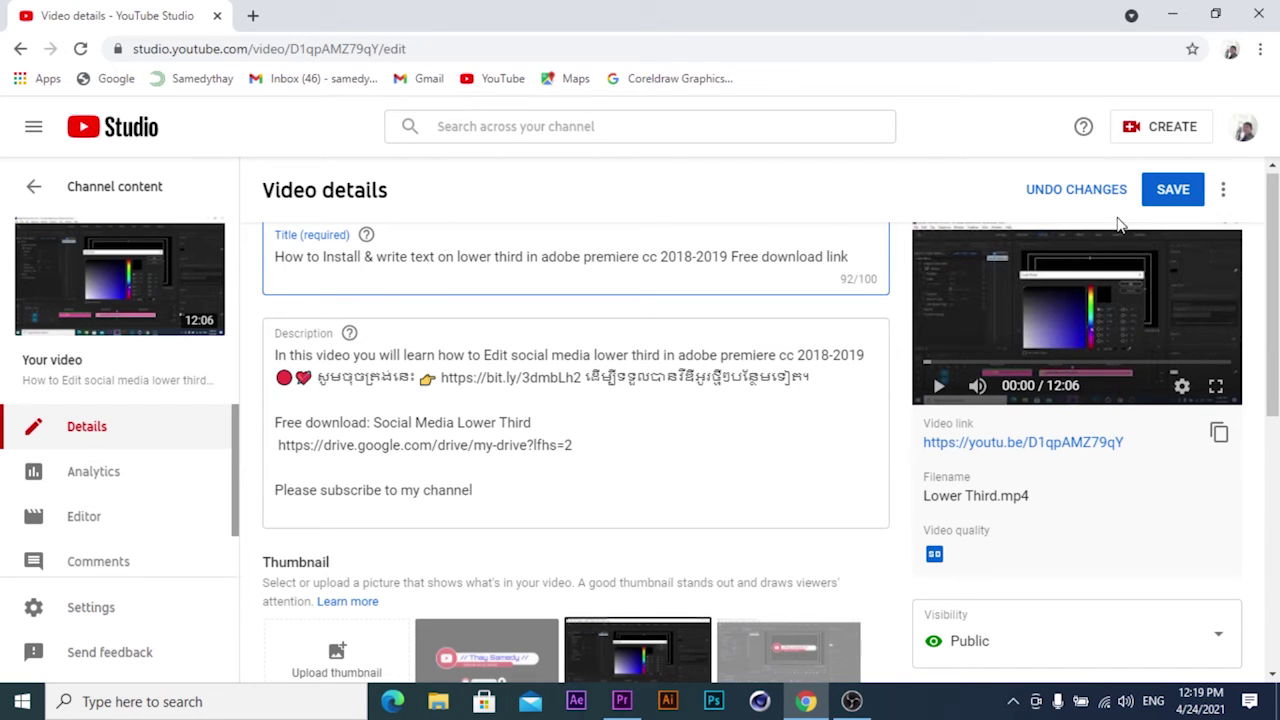
pyautogui.click(1173, 192)
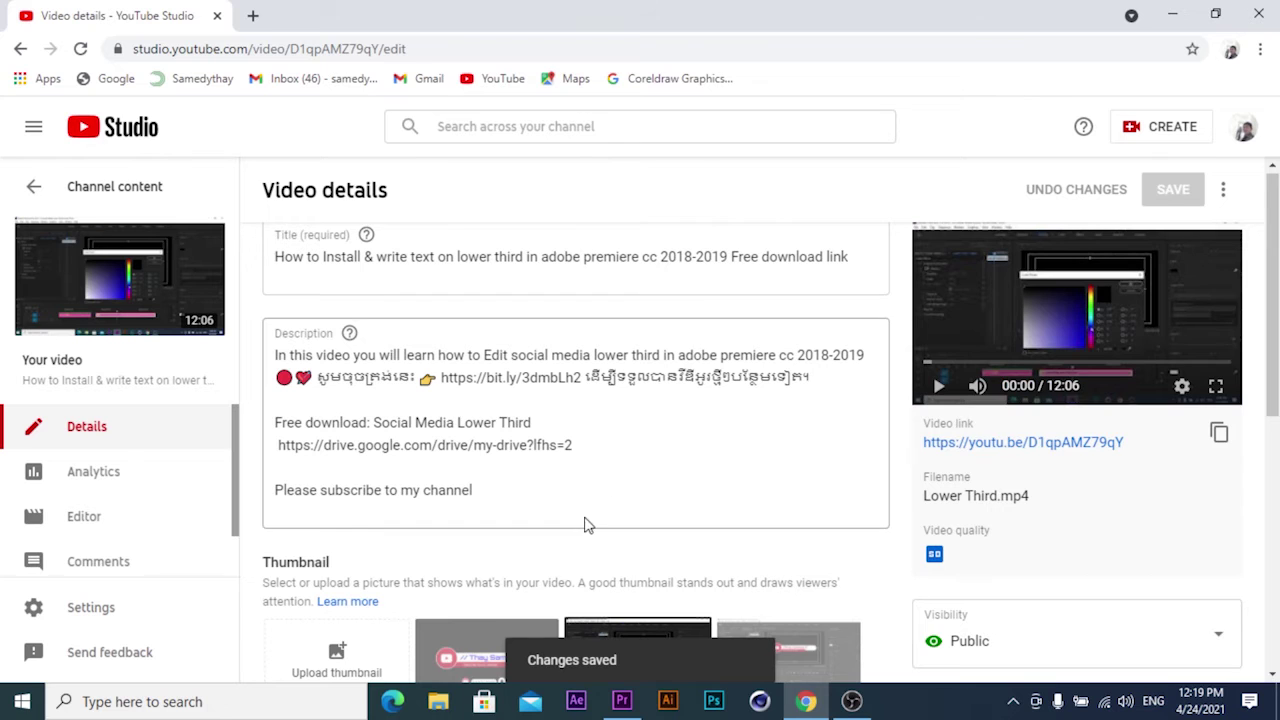
# Return to the Channel content list showing the newest upload under its new title.
pyautogui.scroll(-3, 588, 525)
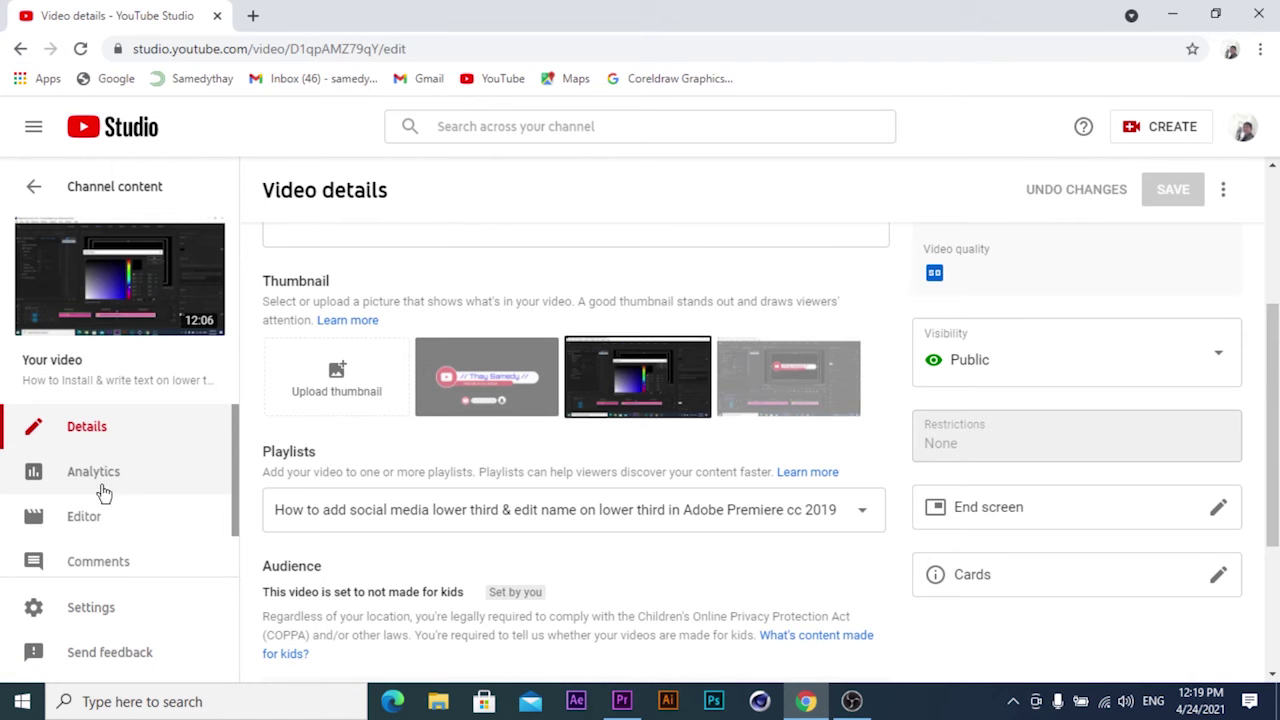
pyautogui.scroll(-1, 120, 485)
pyautogui.click(21, 50)
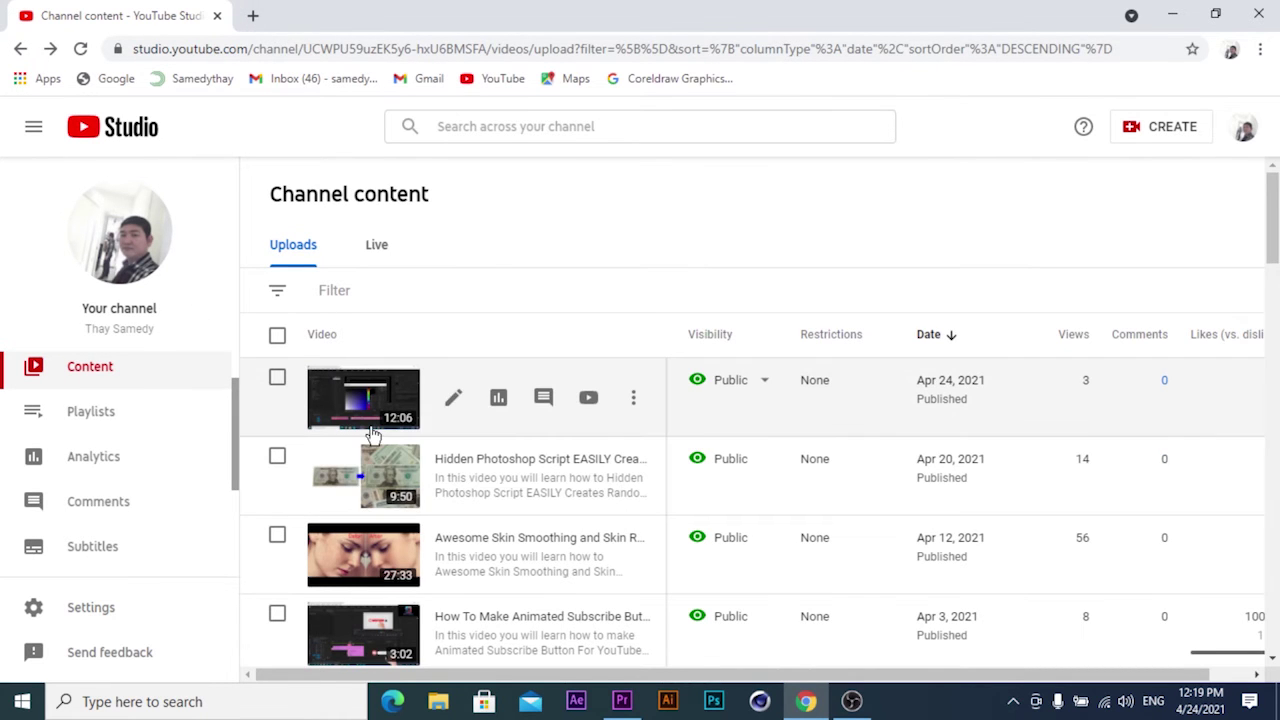
# Open the newest video on YouTube, pause it, expand the description, and follow the Google Drive link.
pyautogui.click(590, 399)
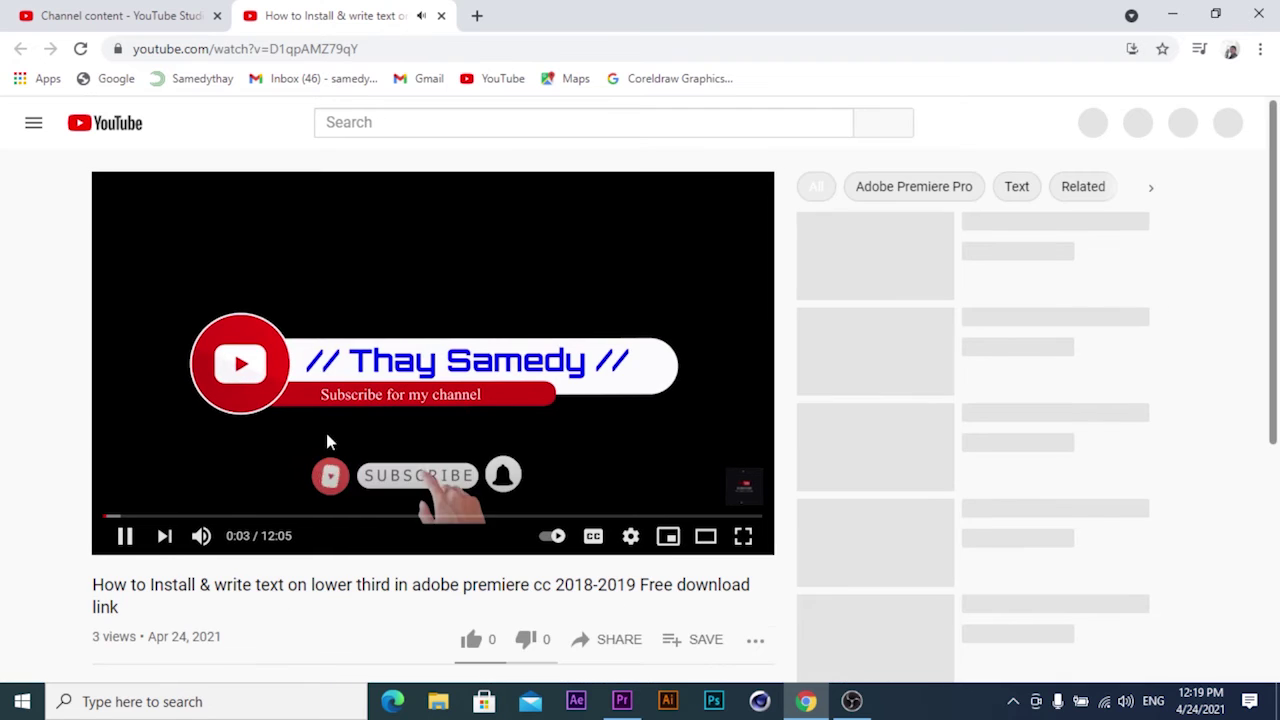
pyautogui.click(126, 537)
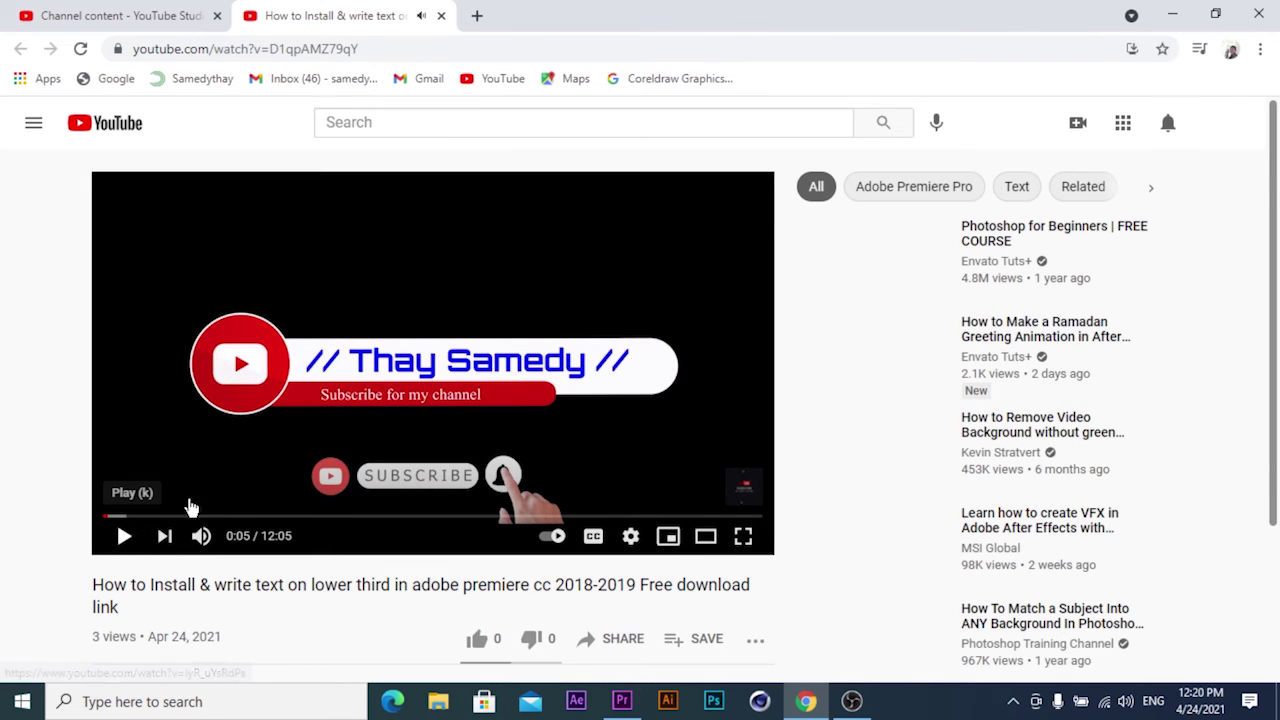
pyautogui.scroll(-1, 589, 231)
pyautogui.scroll(-1, 585, 222)
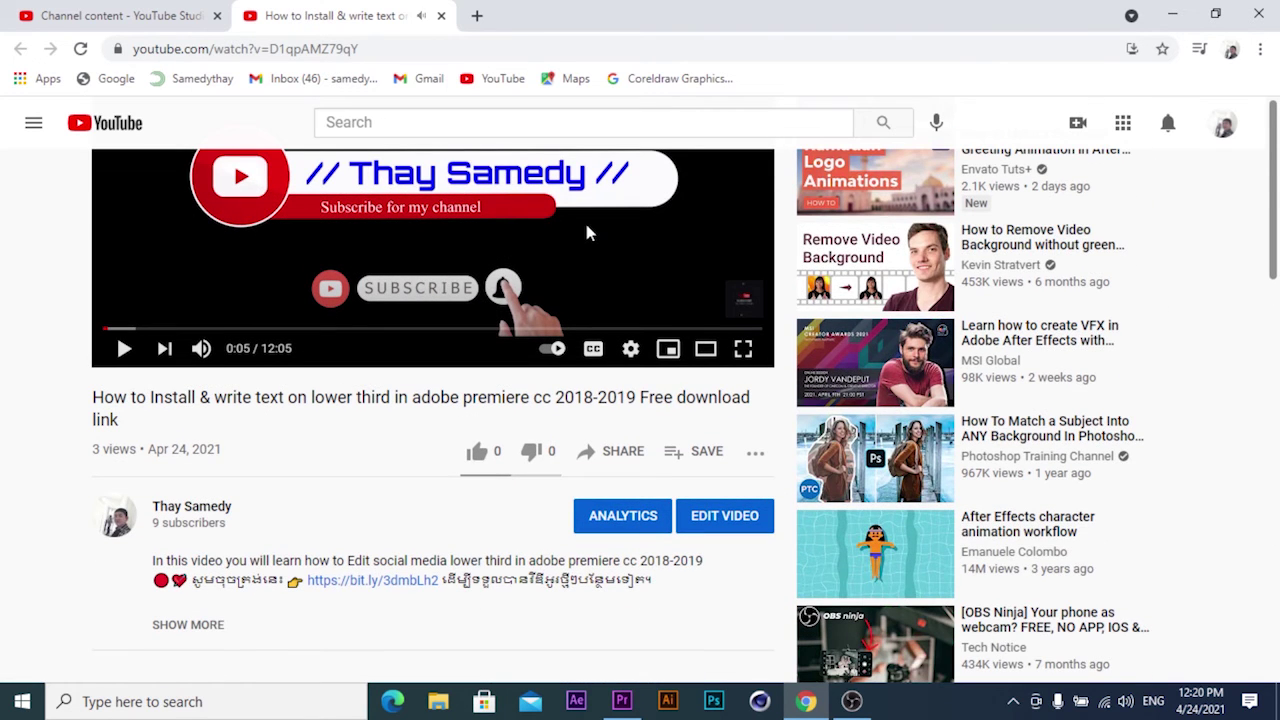
pyautogui.scroll(-1, 452, 328)
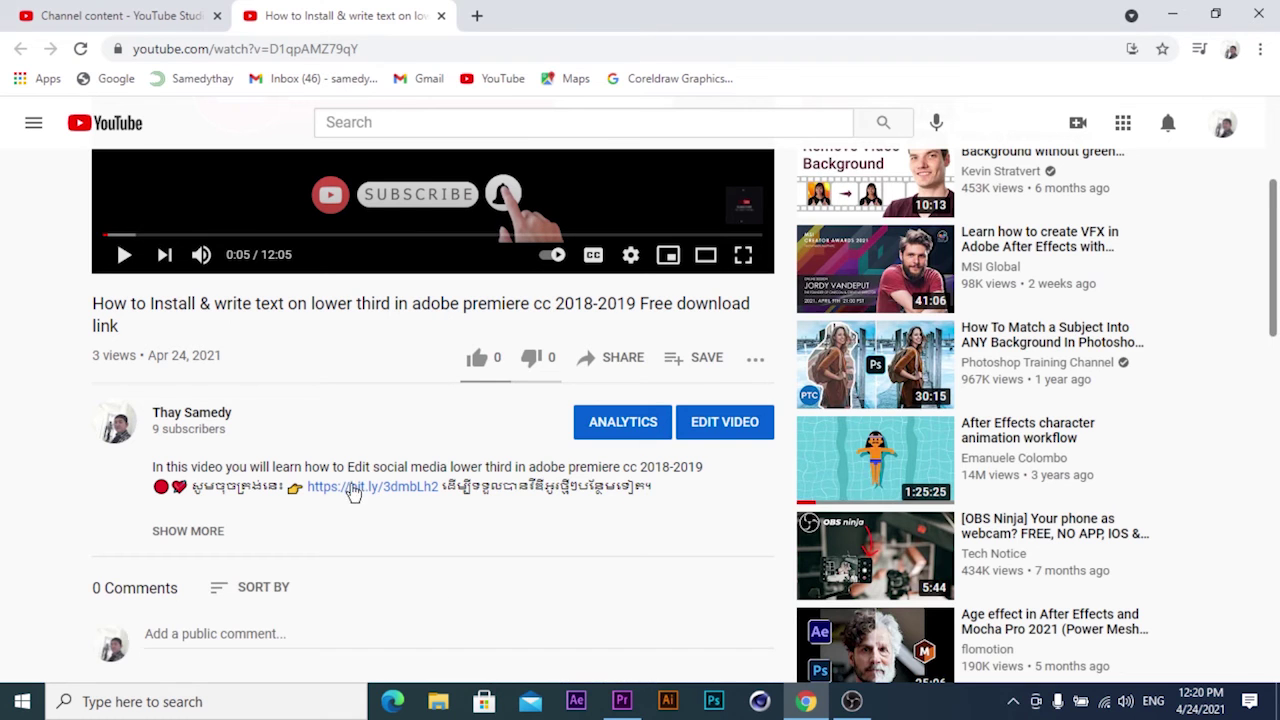
pyautogui.click(195, 535)
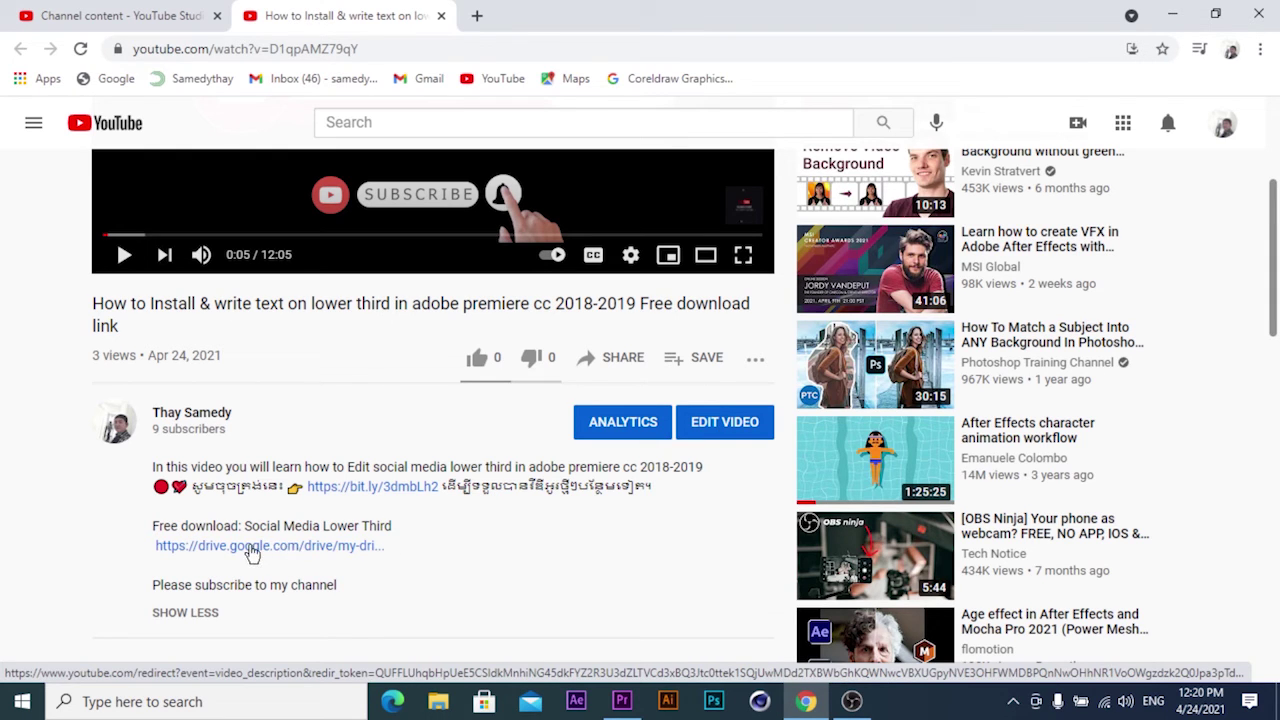
pyautogui.click(253, 548)
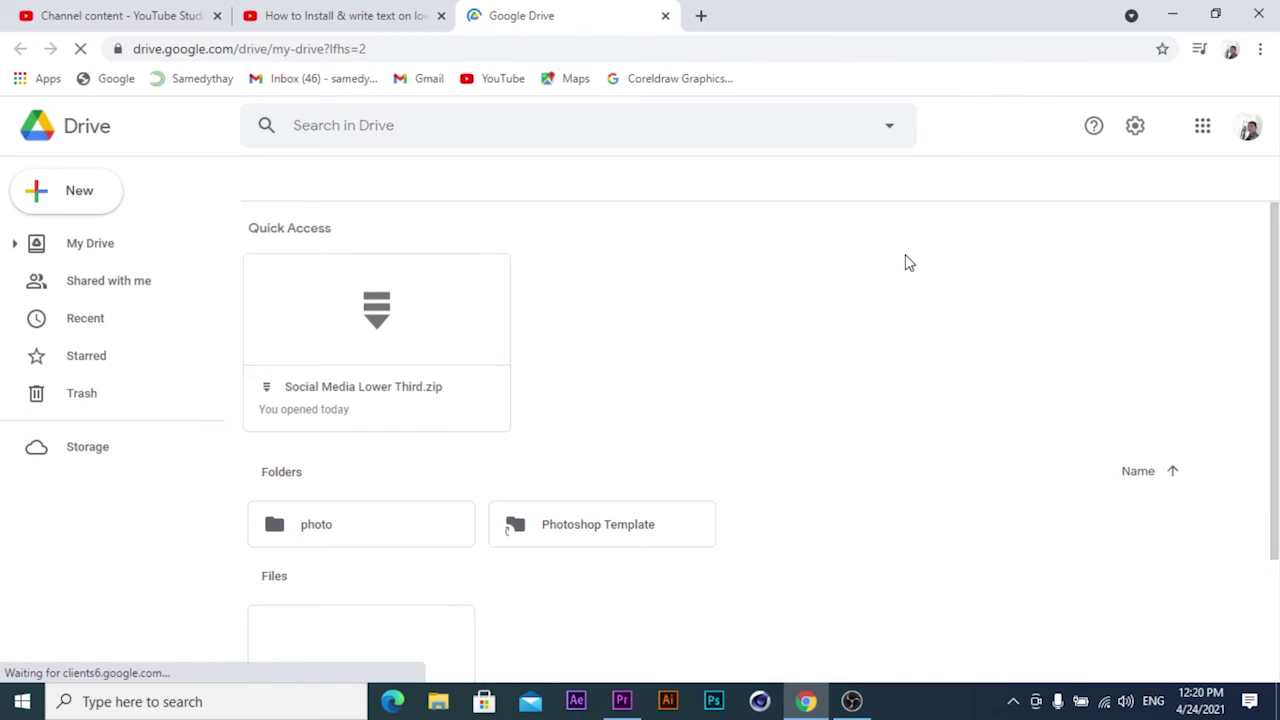
# Preview Social Media Lower Third.zip in My Drive, close it, and reopen it to see its folder.
pyautogui.scroll(-2, 627, 365)
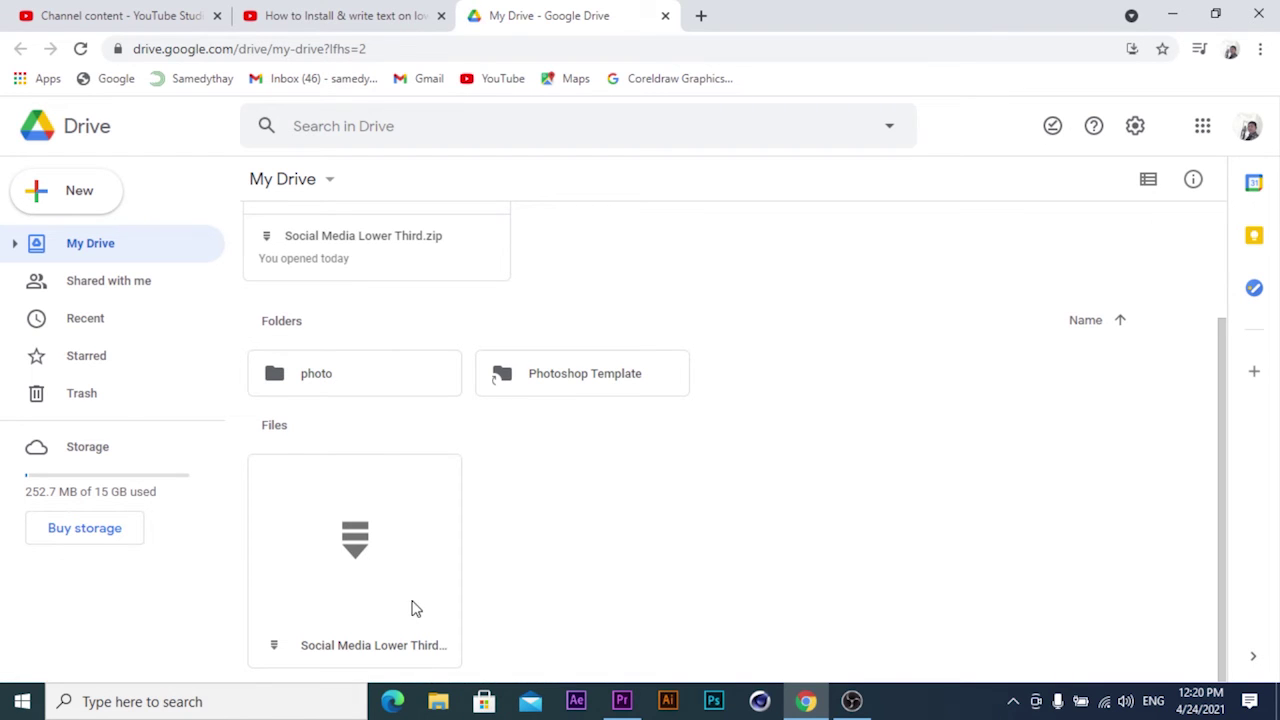
pyautogui.scroll(1, 398, 275)
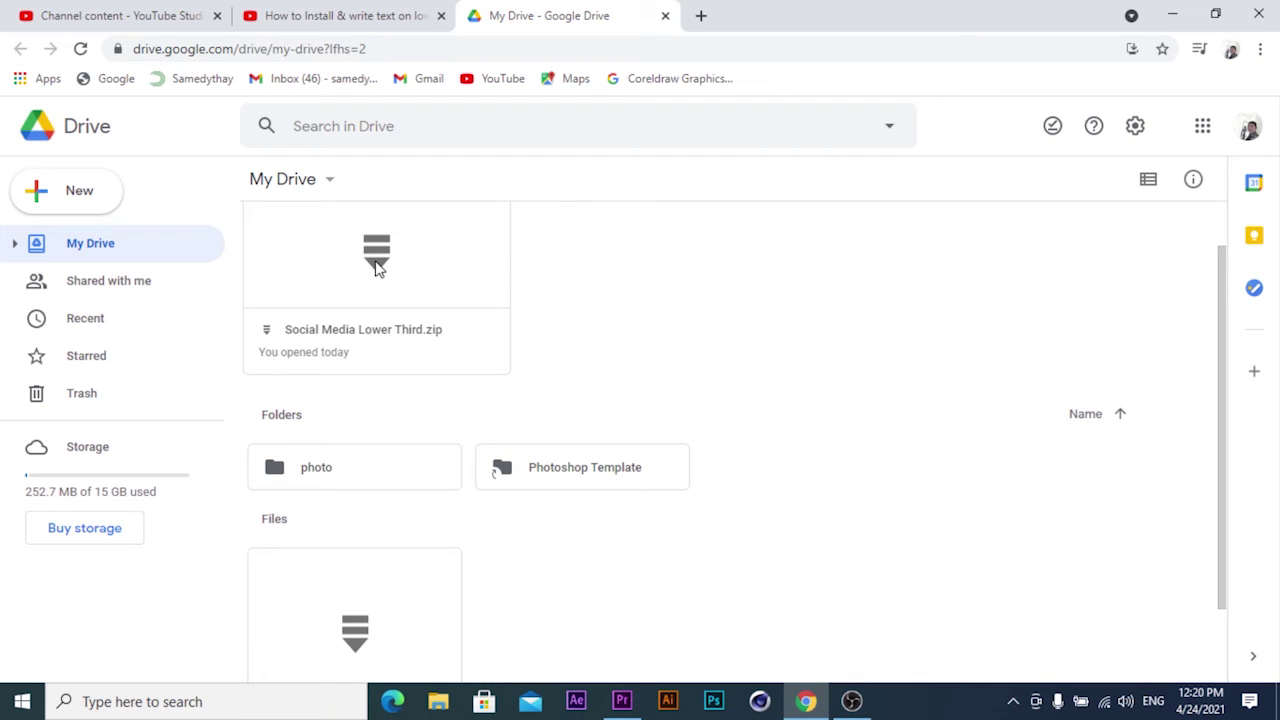
pyautogui.doubleClick(377, 264)
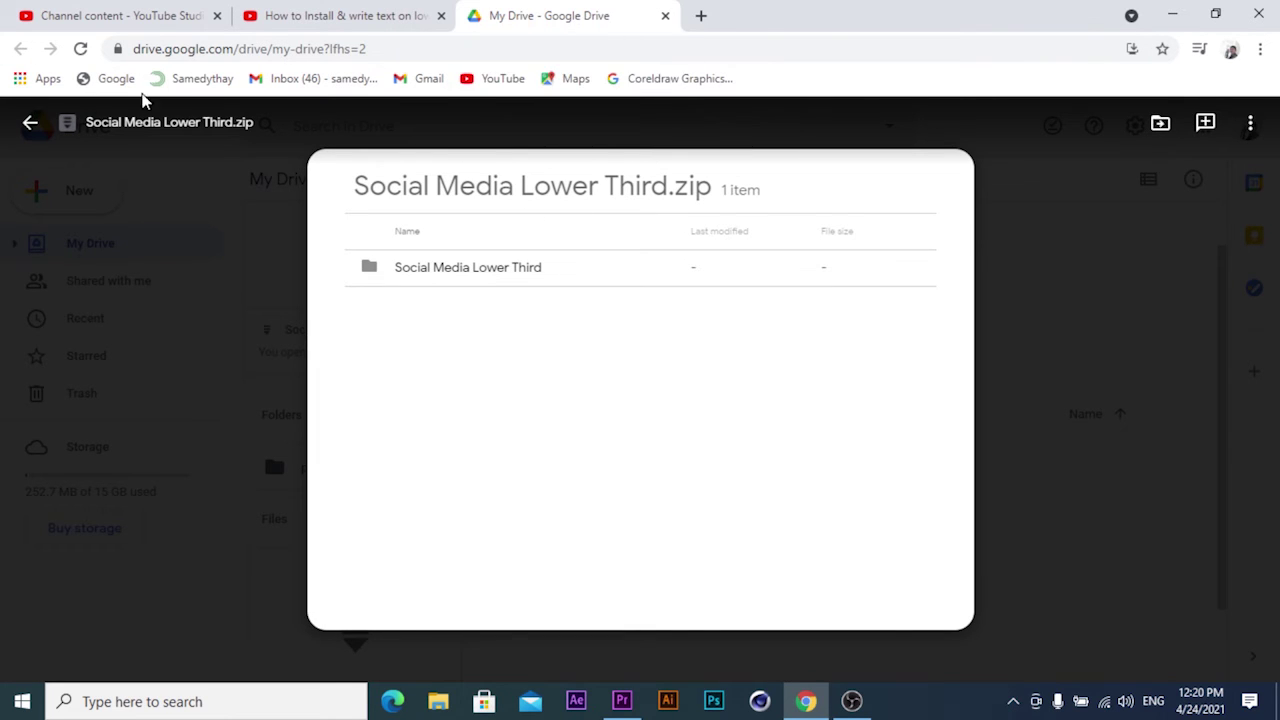
pyautogui.click(30, 123)
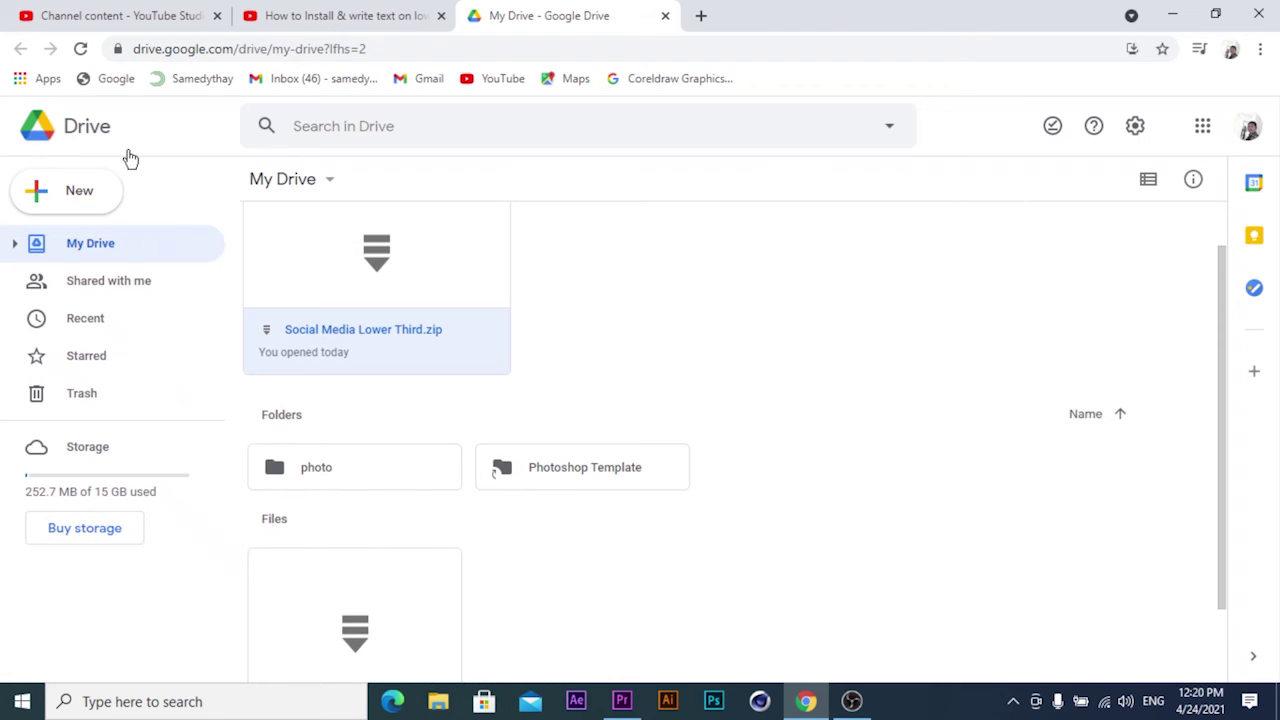
pyautogui.doubleClick(366, 253)
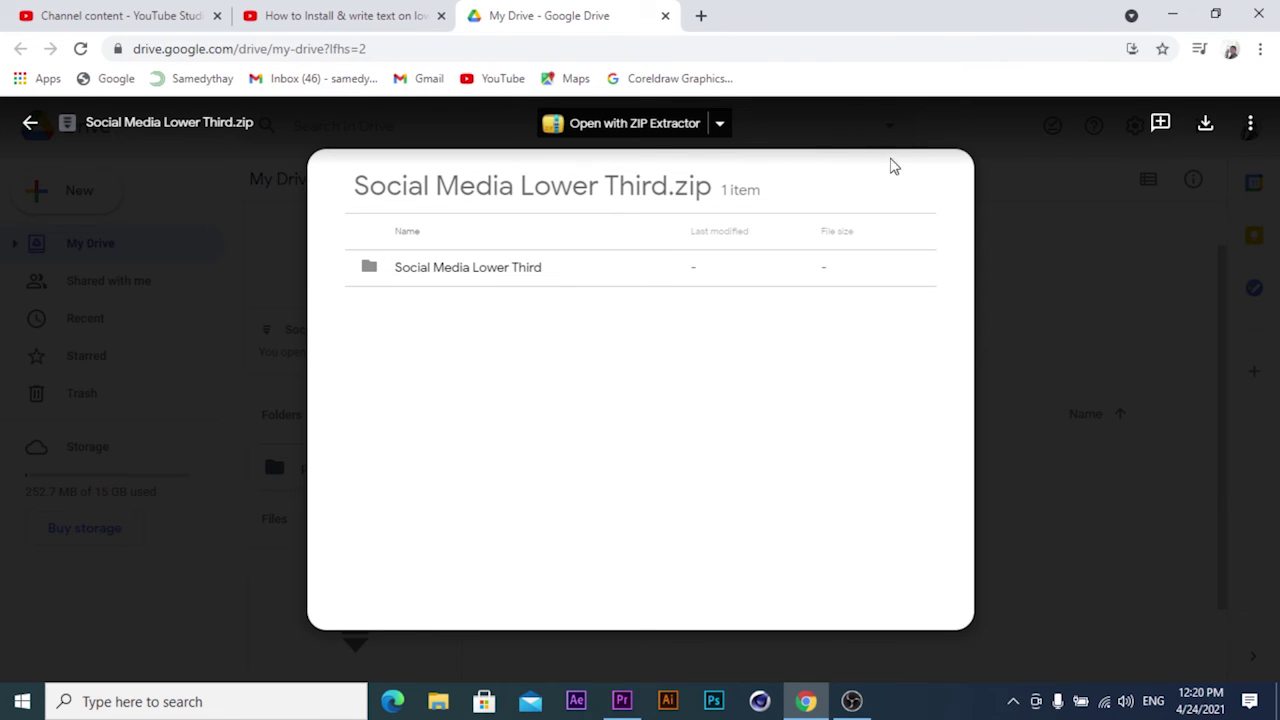
pyautogui.click(1207, 125)
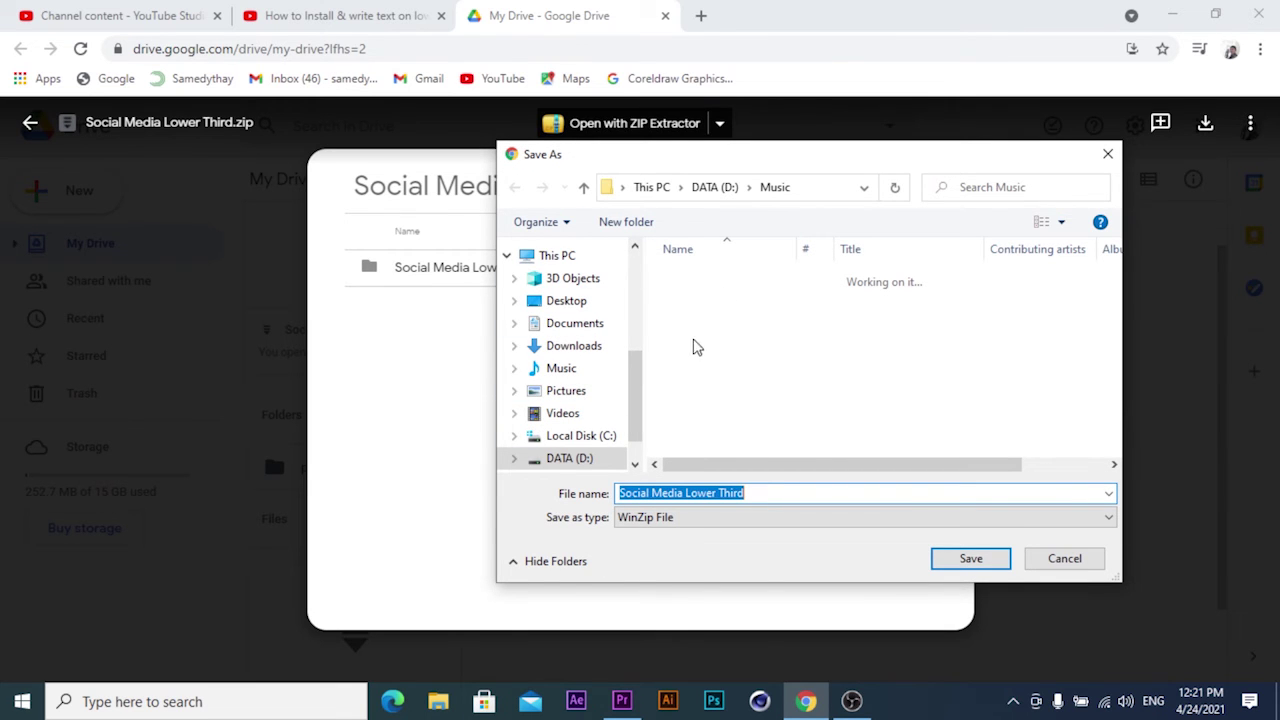
pyautogui.click(706, 188)
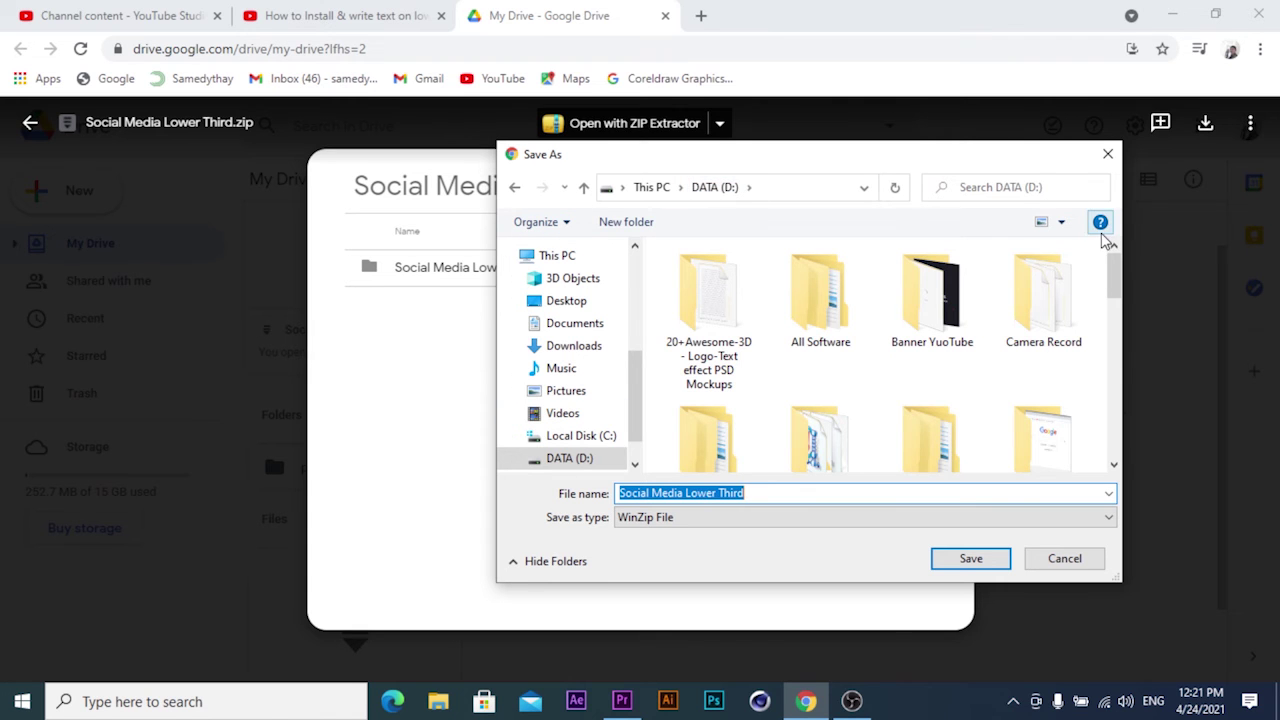
pyautogui.moveTo(1113, 275); pyautogui.dragTo(1125, 410)
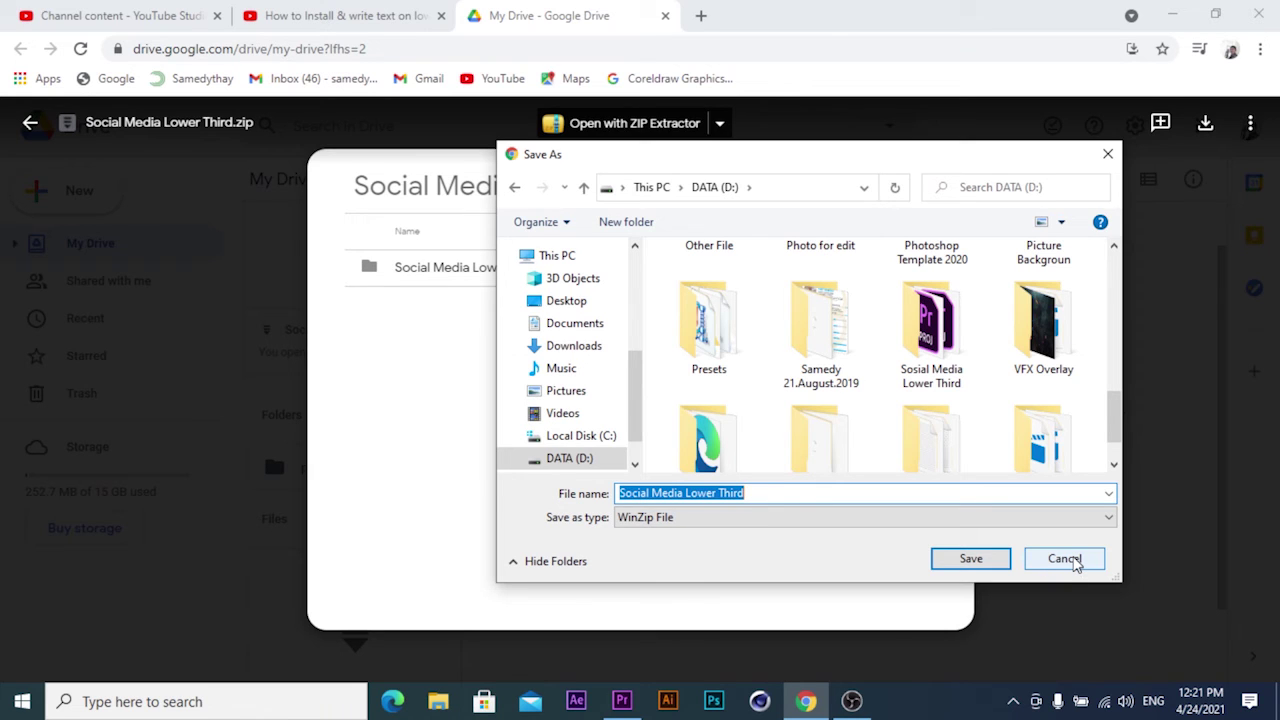
pyautogui.click(1075, 563)
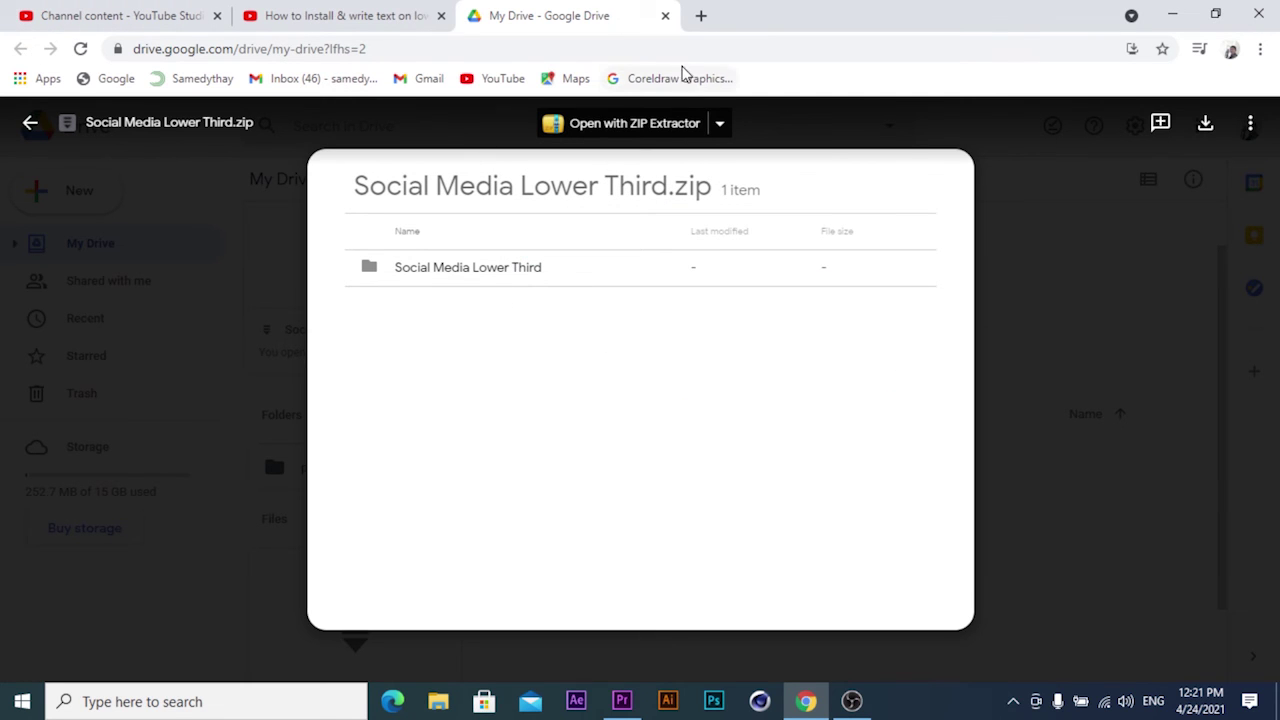
# Close the Google Drive tab and the Chrome window, then refresh the Windows desktop.
pyautogui.click(668, 20)
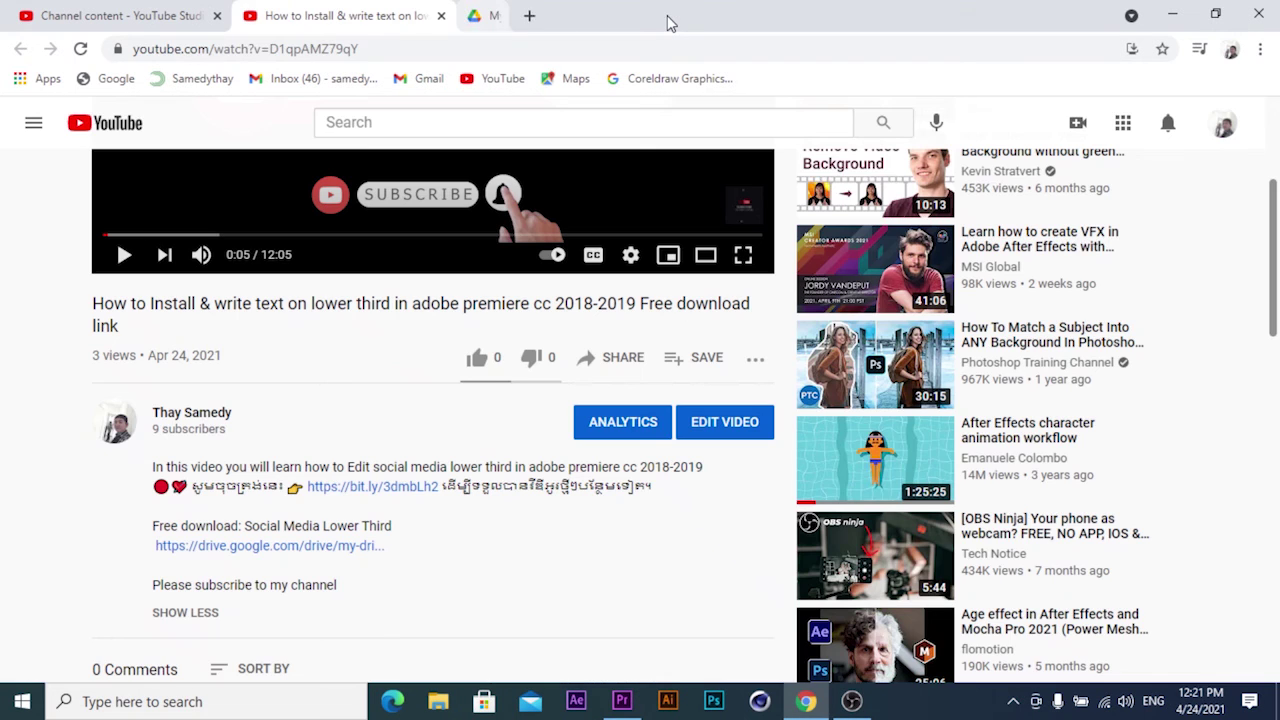
pyautogui.click(1258, 18)
pyautogui.rightClick(396, 102)
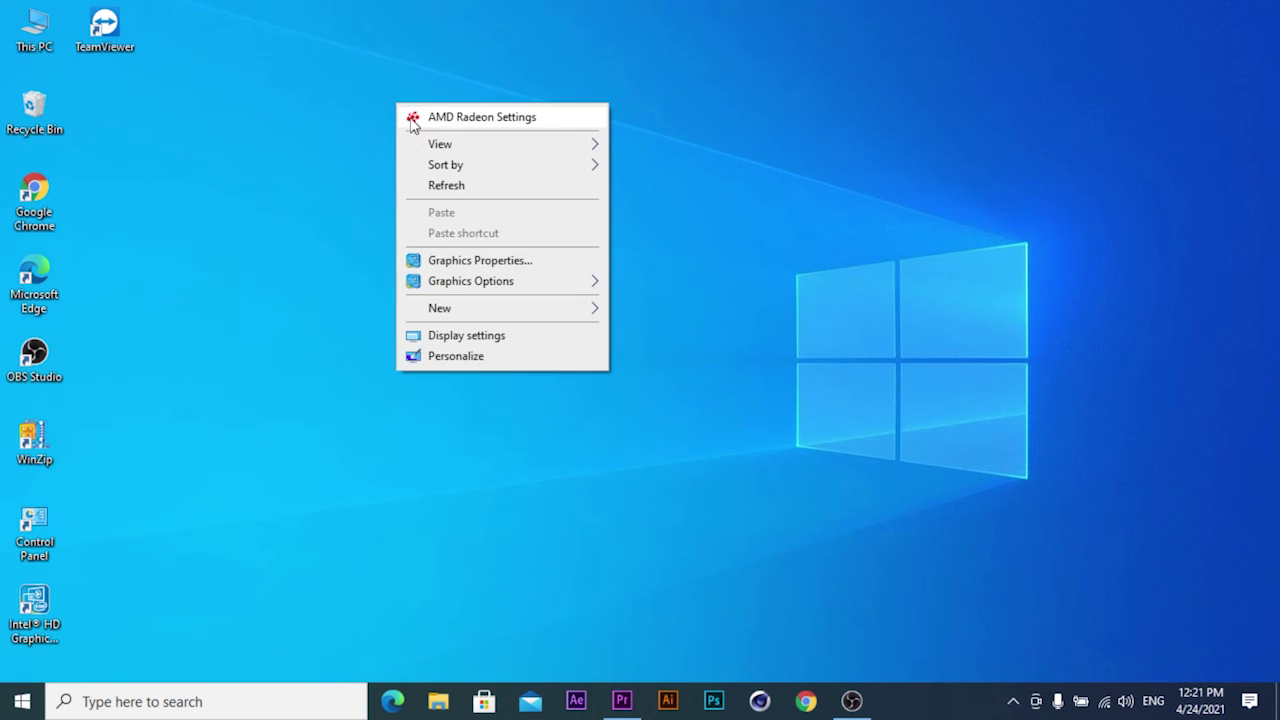
pyautogui.click(455, 186)
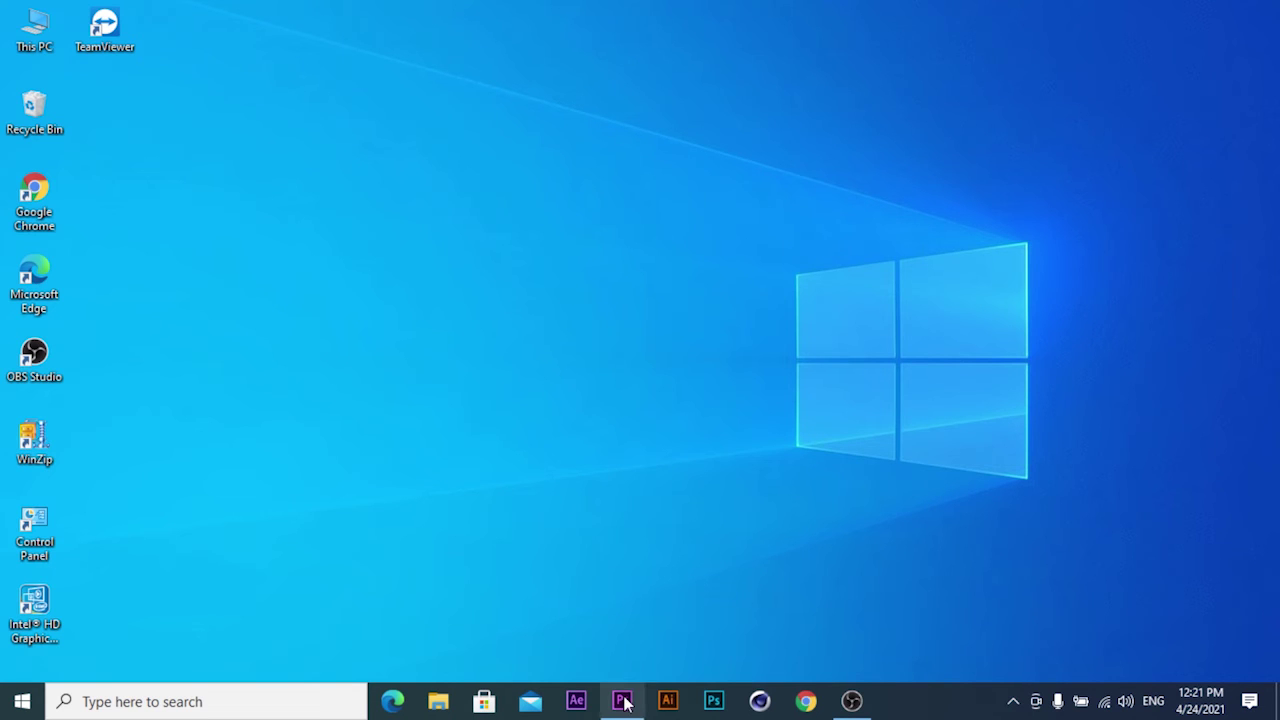
pyautogui.moveTo(625, 705)
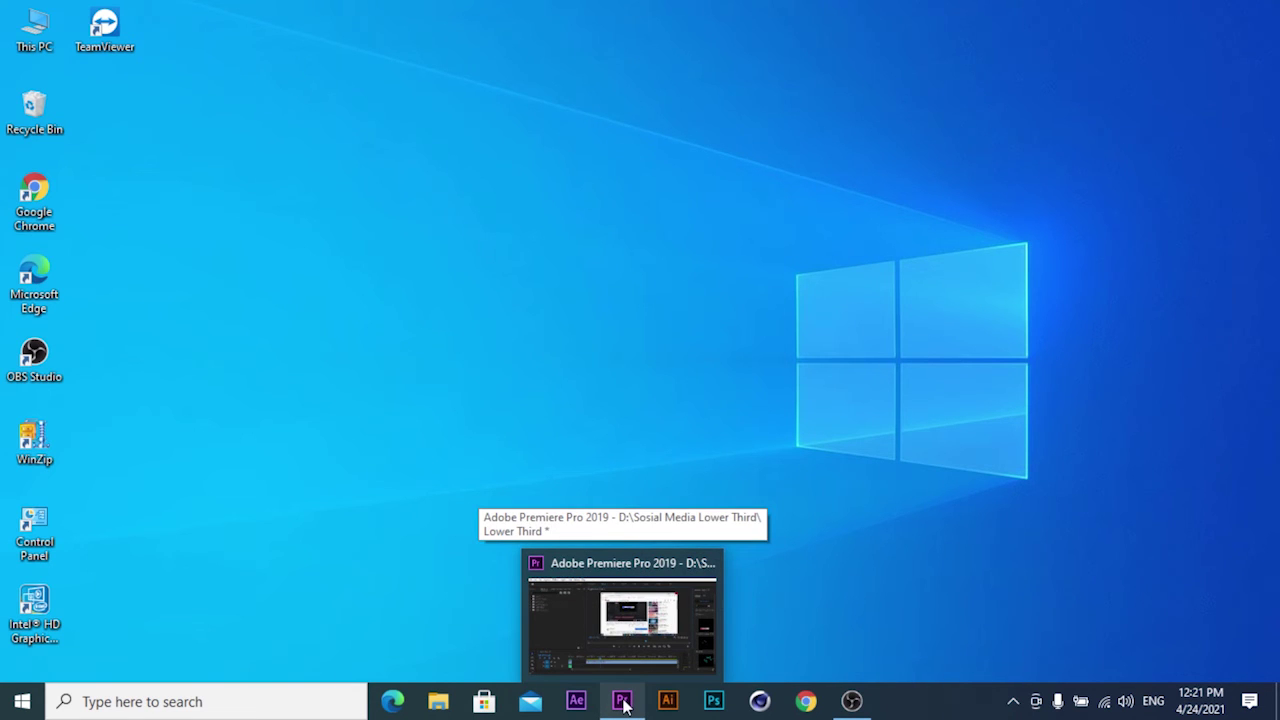
# Back in Premiere, delete the screen-recording clip from V1 and move the playhead to about 00:12:20.
pyautogui.click(625, 705)
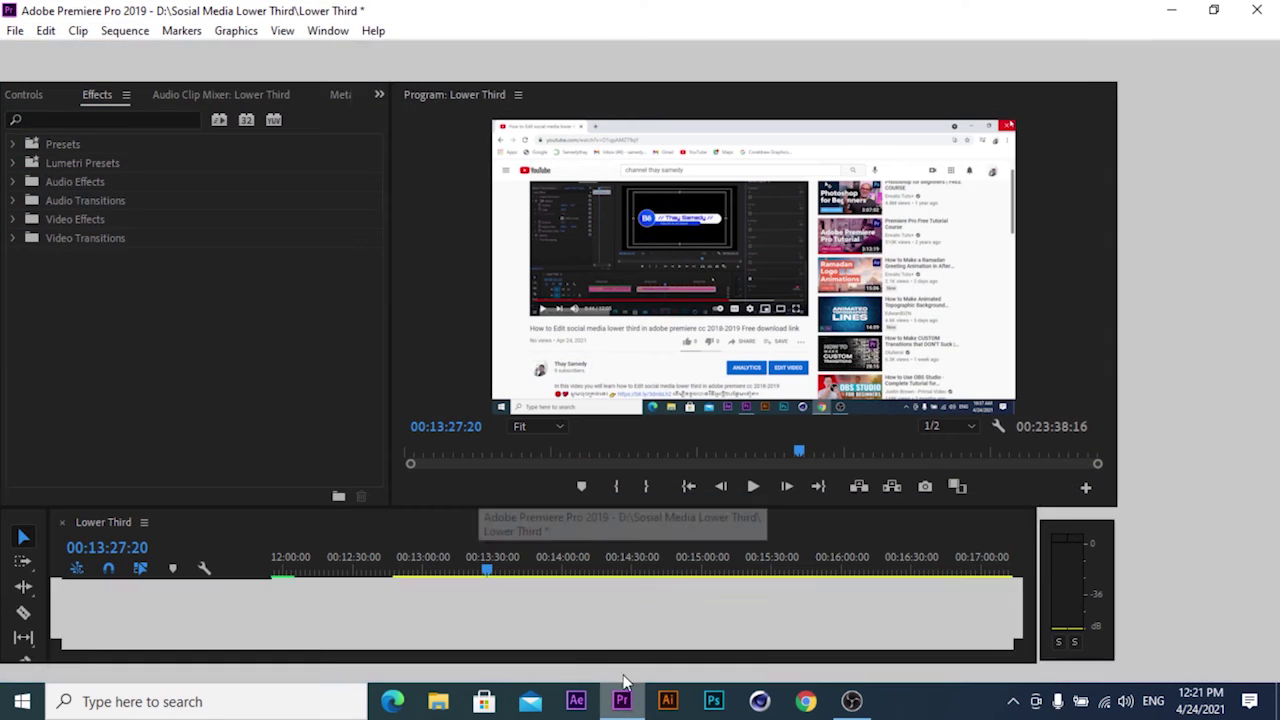
pyautogui.click(627, 600)
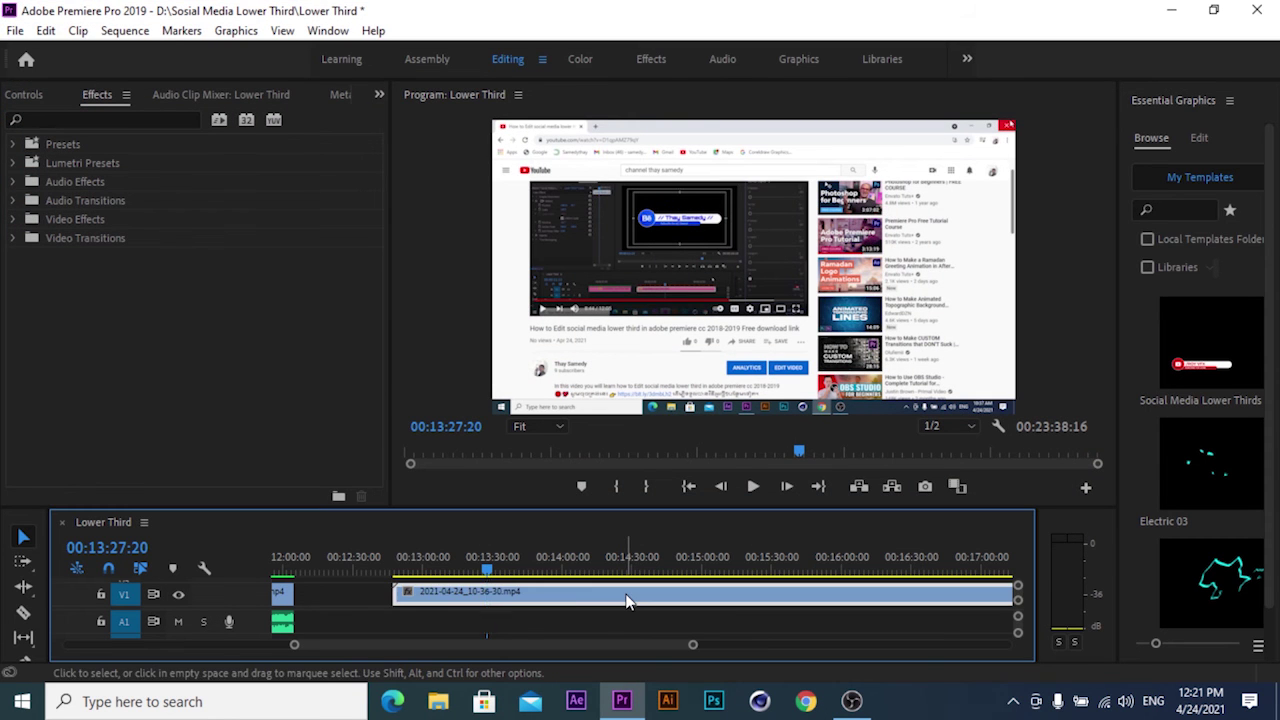
pyautogui.press('Delete')
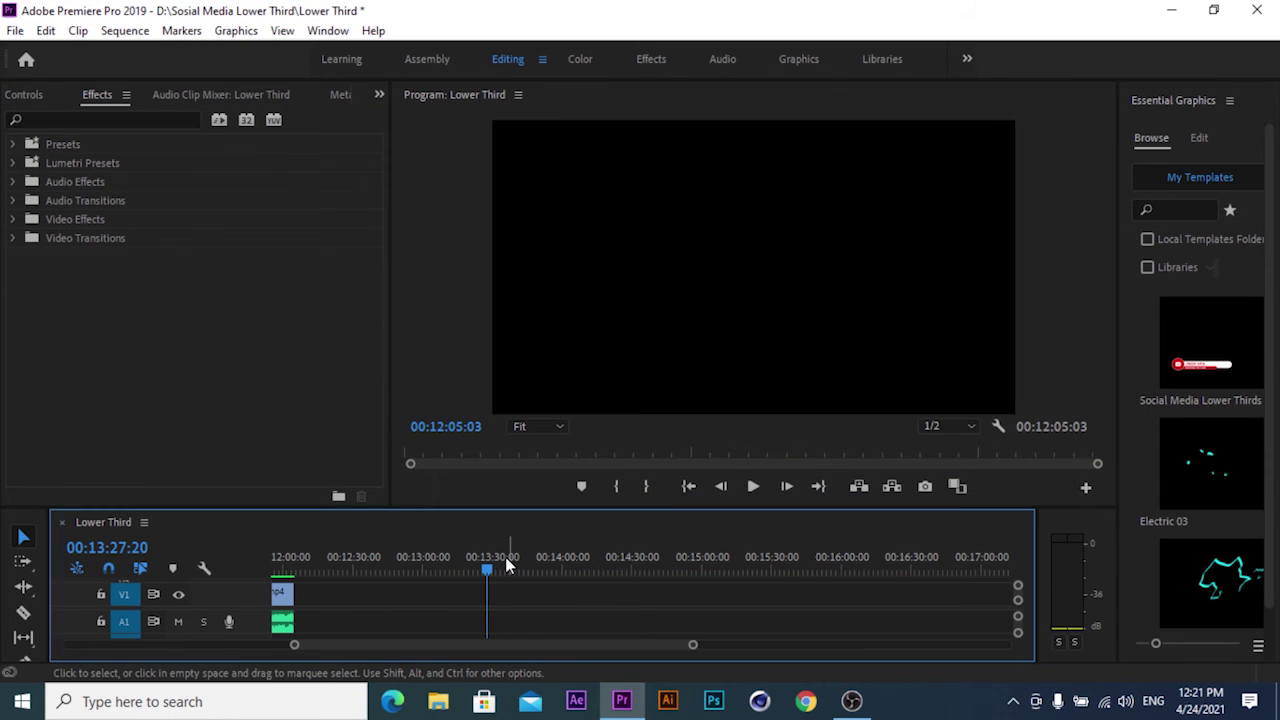
pyautogui.moveTo(397, 576); pyautogui.dragTo(329, 571)
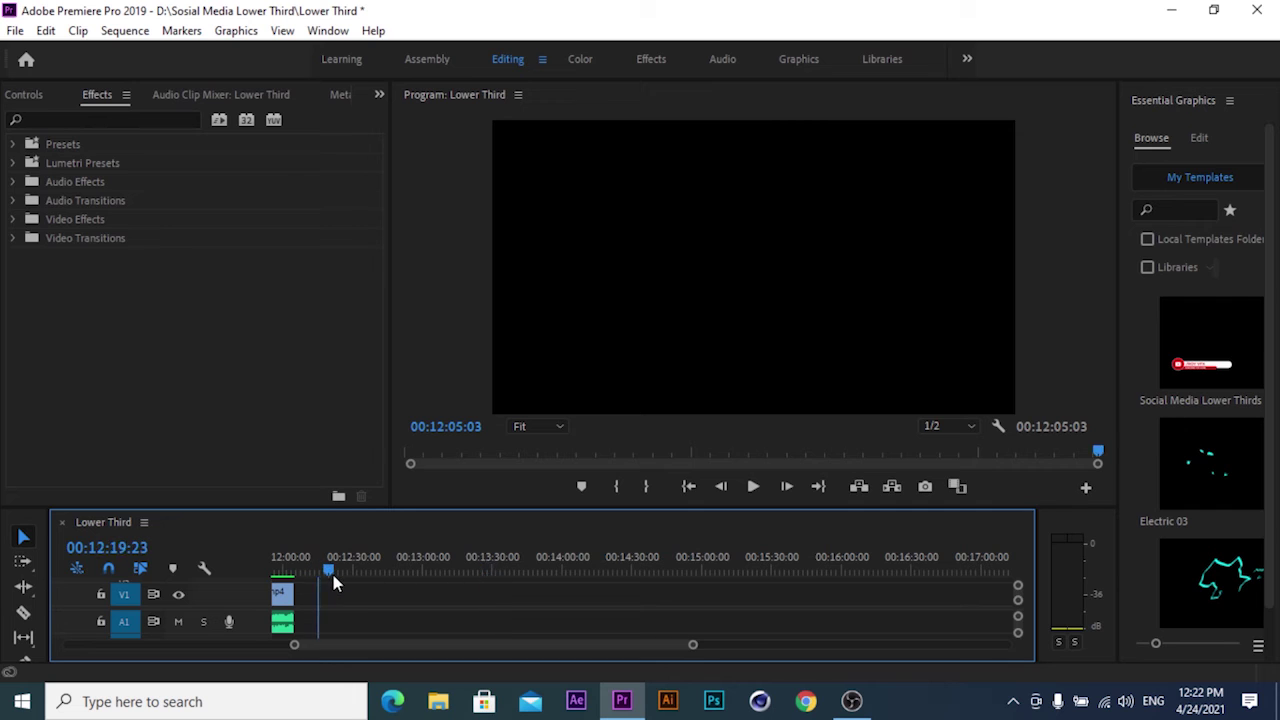
# Delete the old Social Media Lower Thirds 2019 template from My Templates.
pyautogui.moveTo(1228, 343); pyautogui.dragTo(1021, 386)
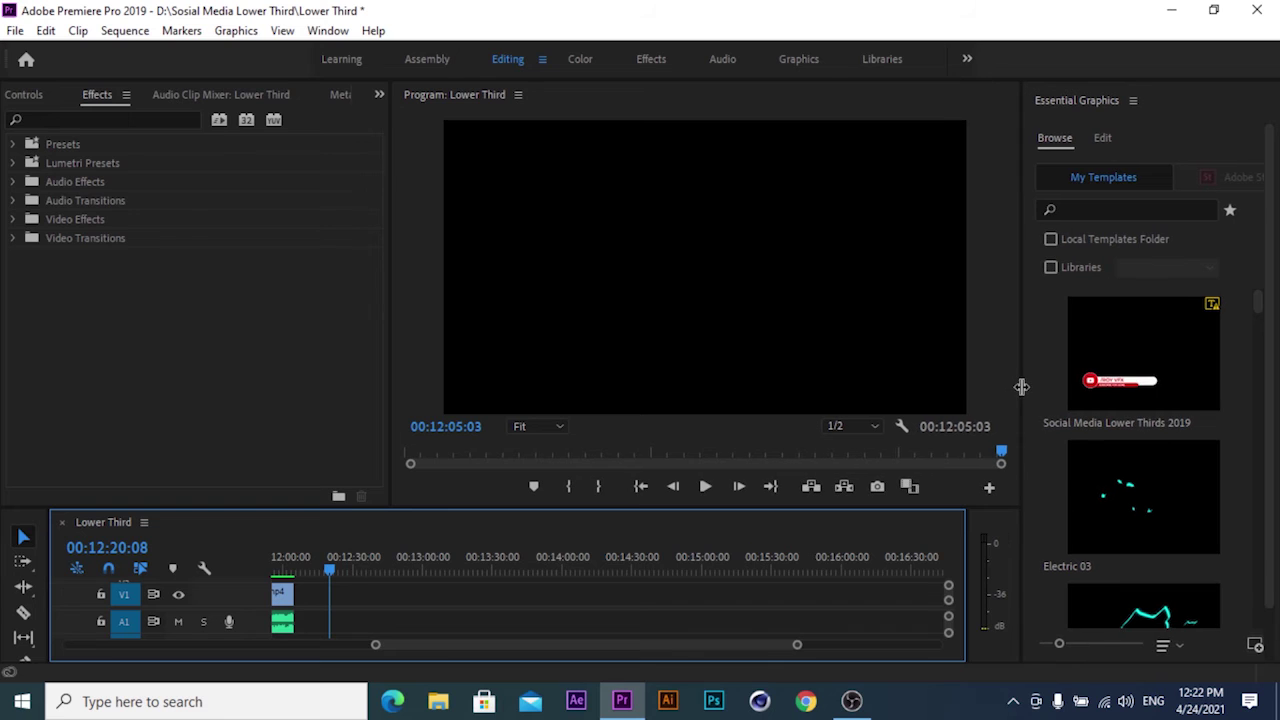
pyautogui.click(1135, 386)
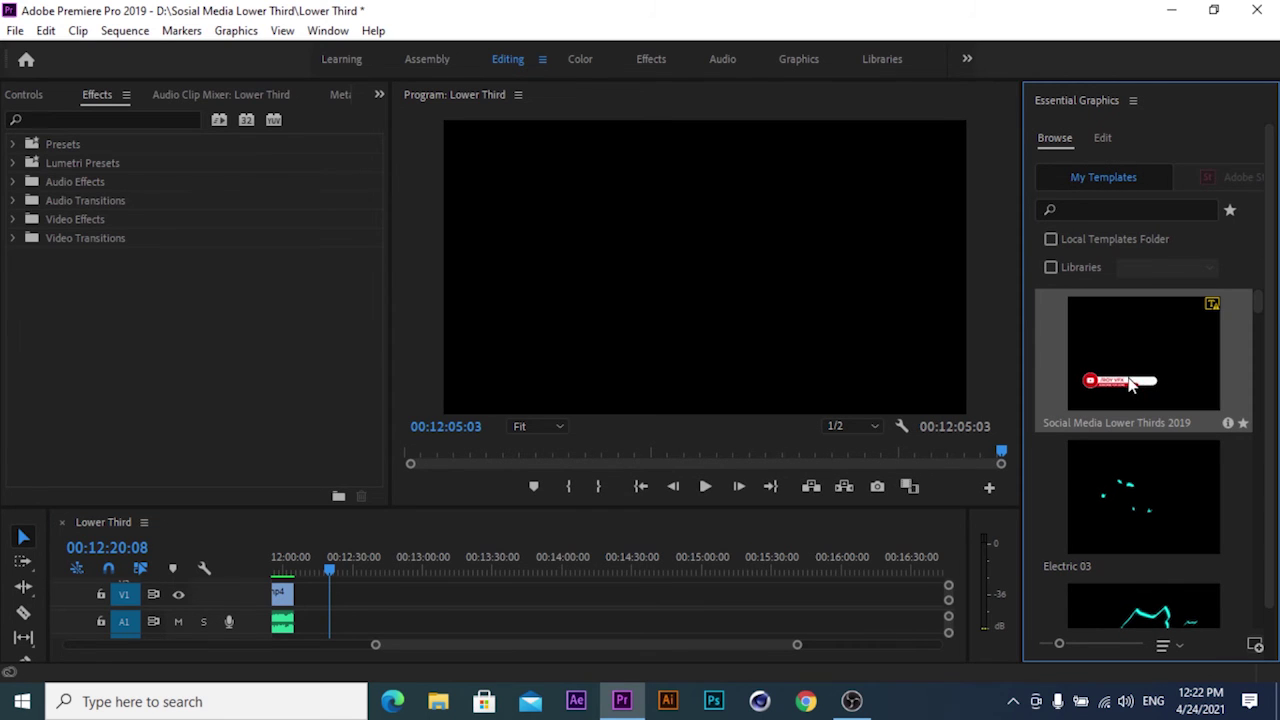
pyautogui.rightClick(1130, 384)
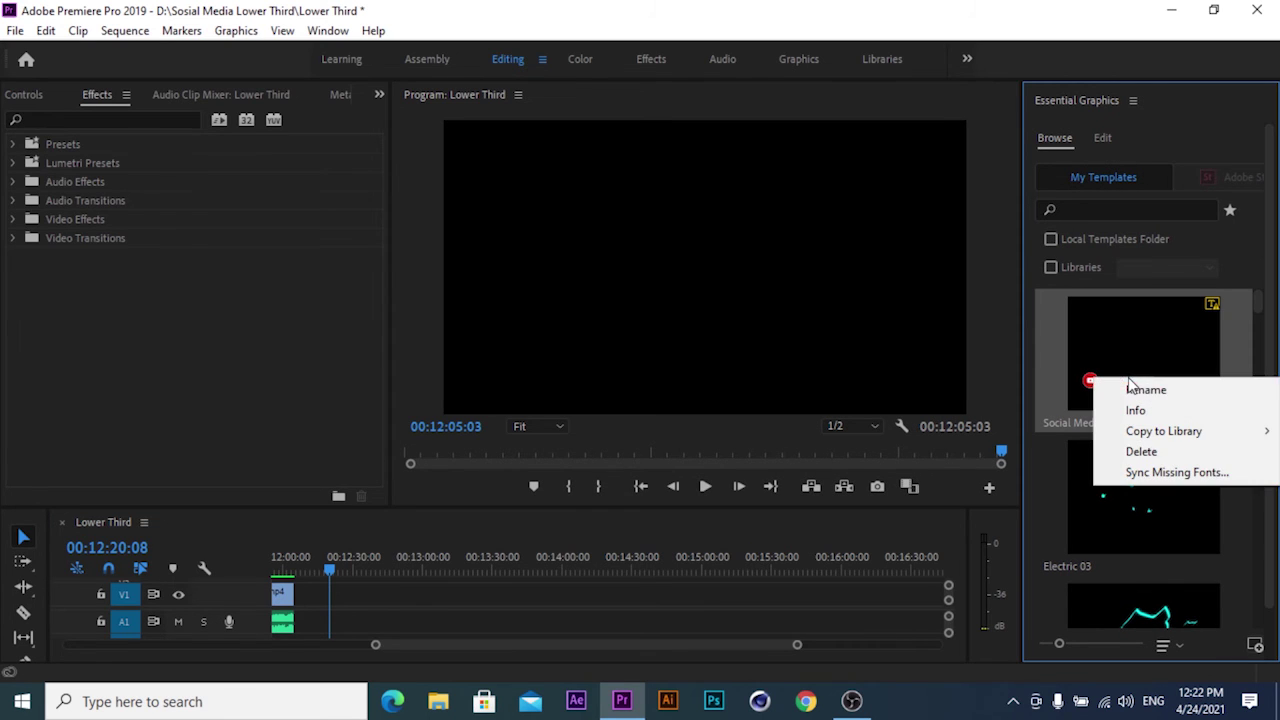
pyautogui.click(1141, 453)
pyautogui.click(1133, 424)
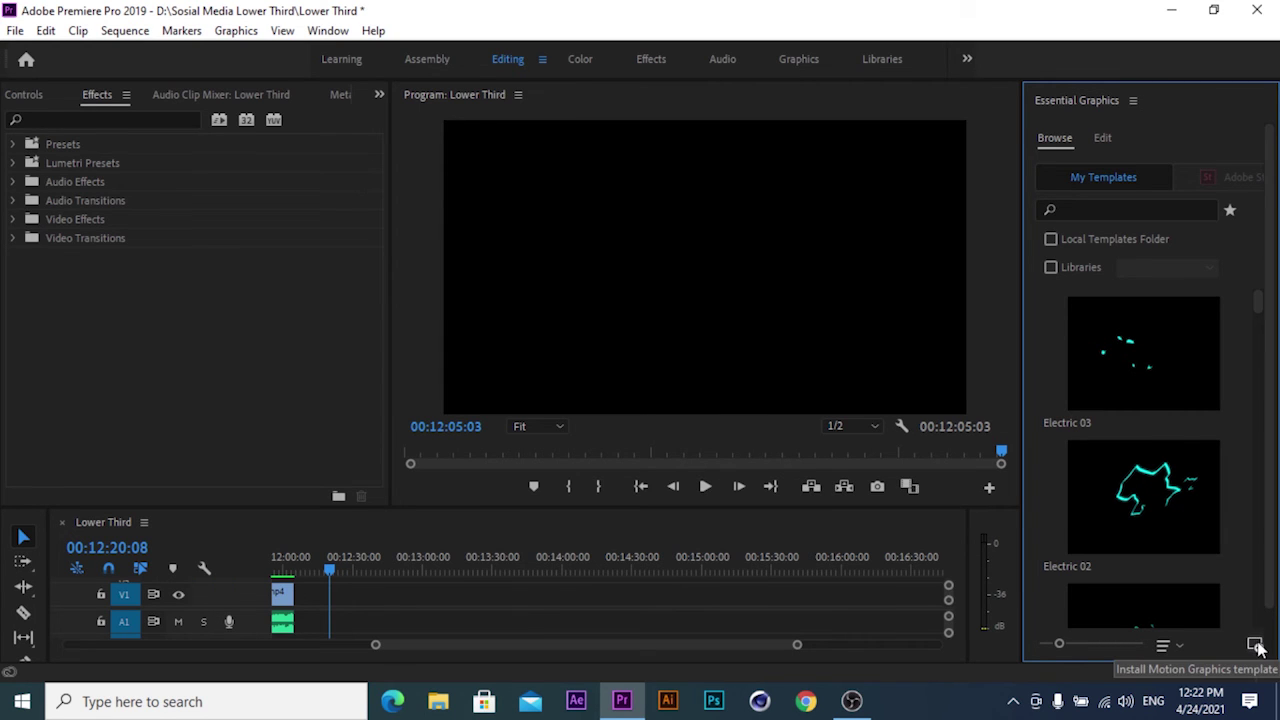
# Start installing a motion graphics template and browse to the DATA (D:) drive.
pyautogui.click(1256, 646)
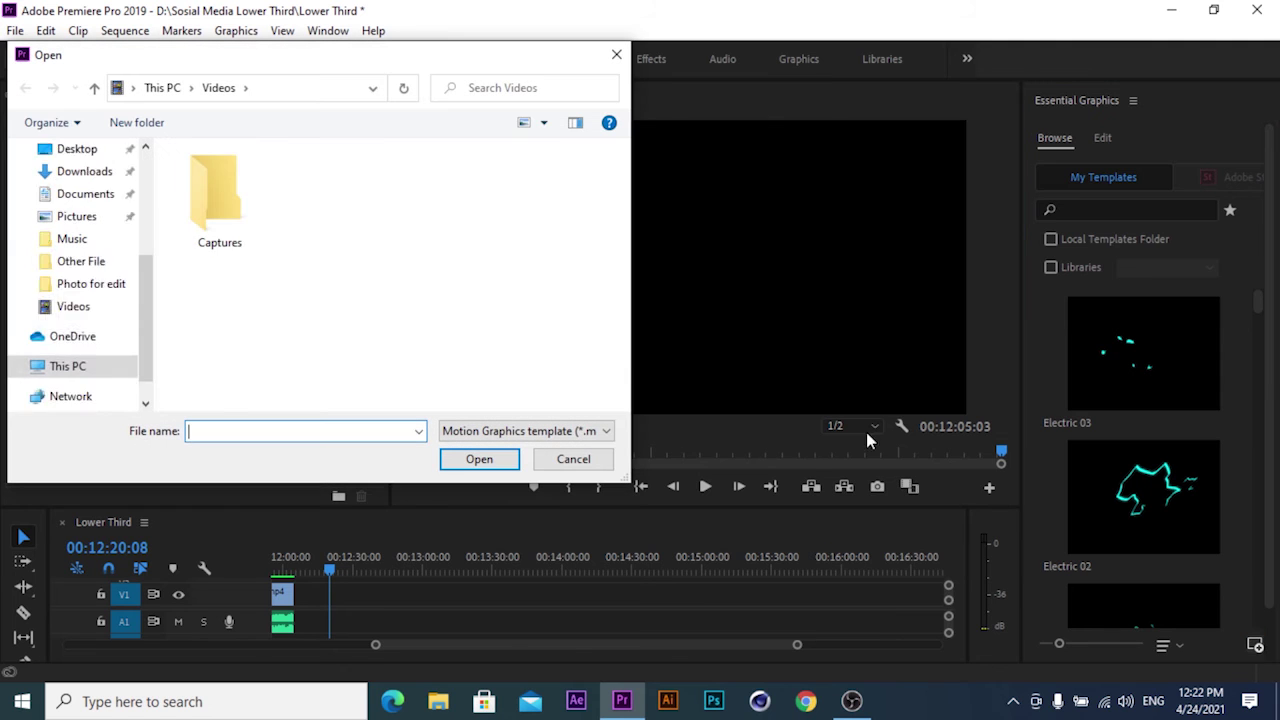
pyautogui.click(96, 90)
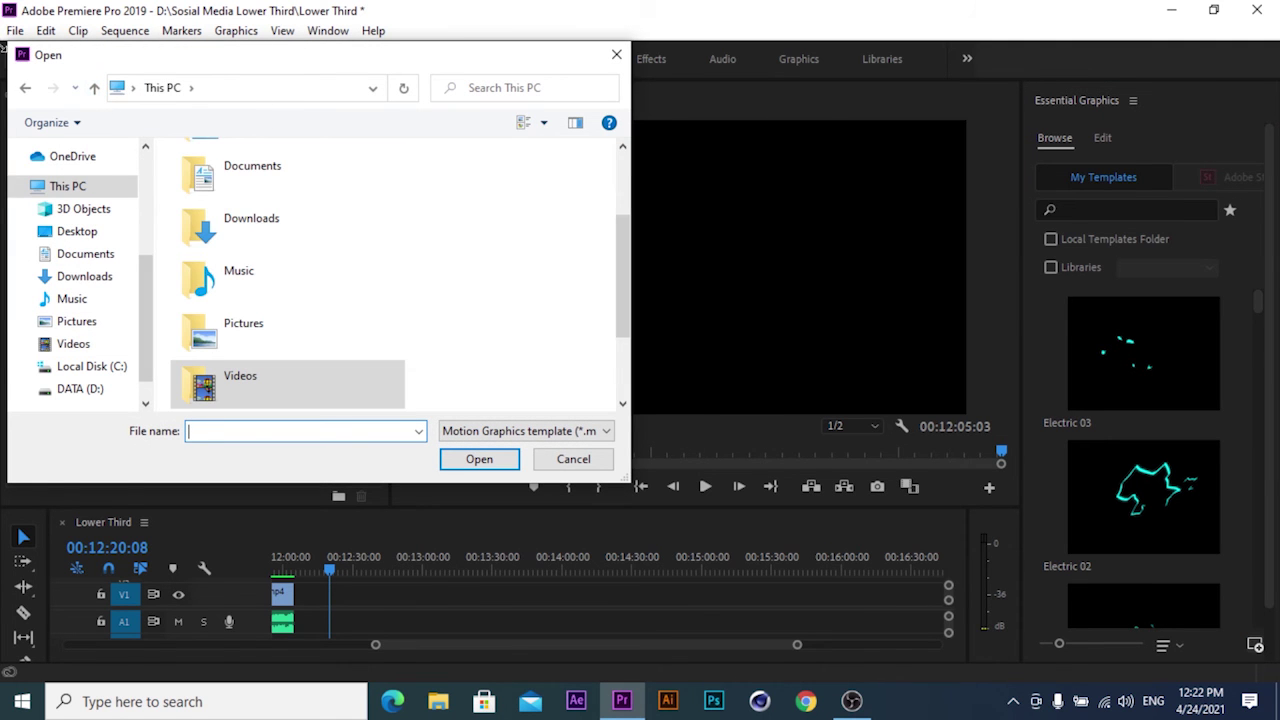
pyautogui.click(94, 88)
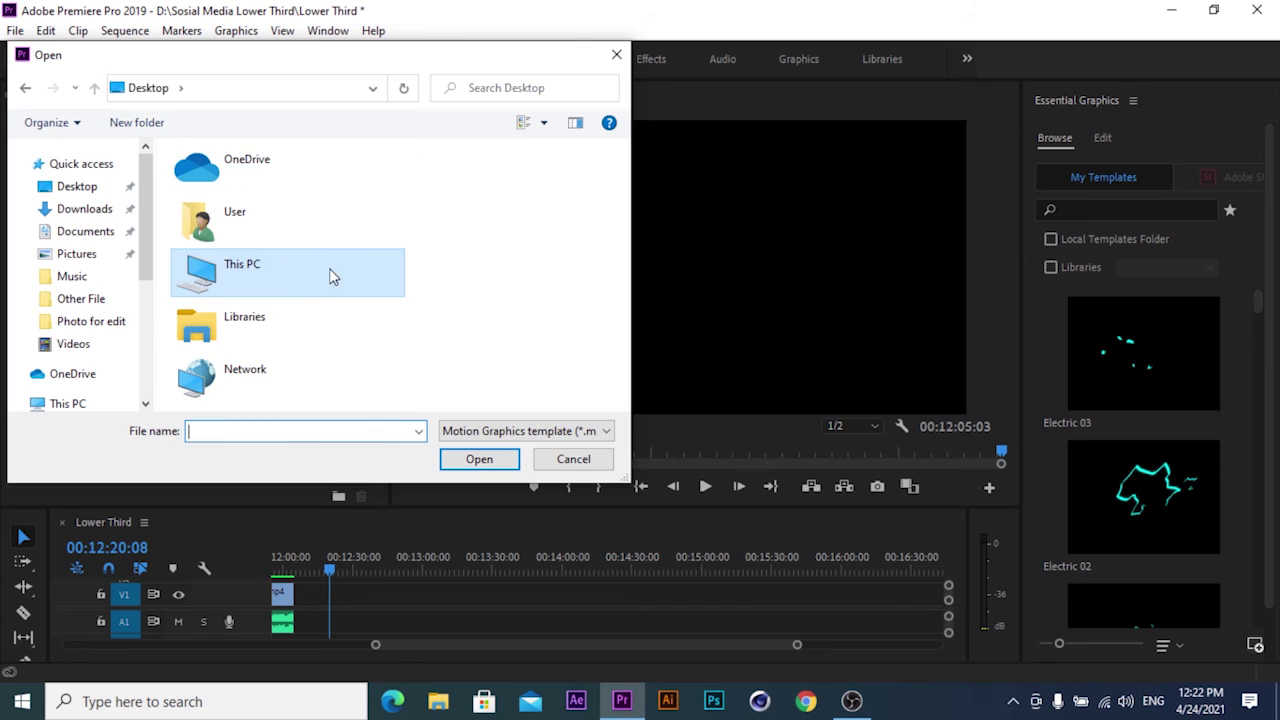
pyautogui.doubleClick(224, 270)
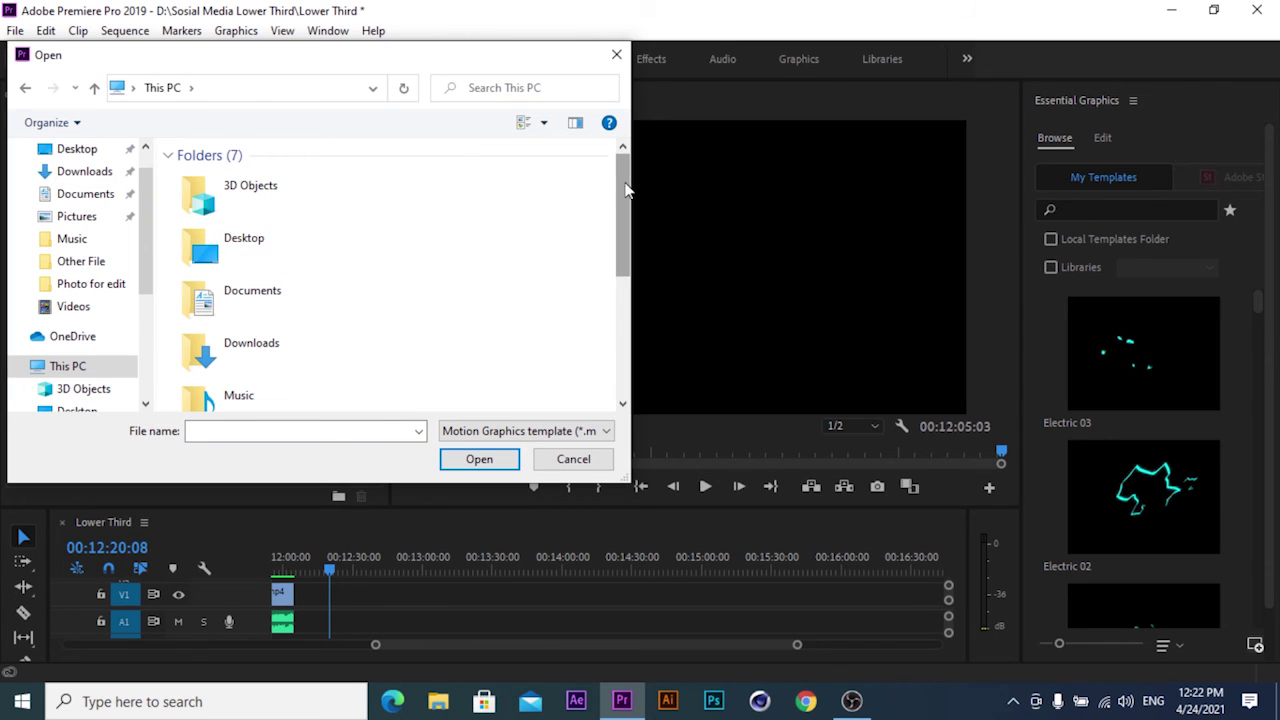
pyautogui.moveTo(618, 185); pyautogui.dragTo(618, 316)
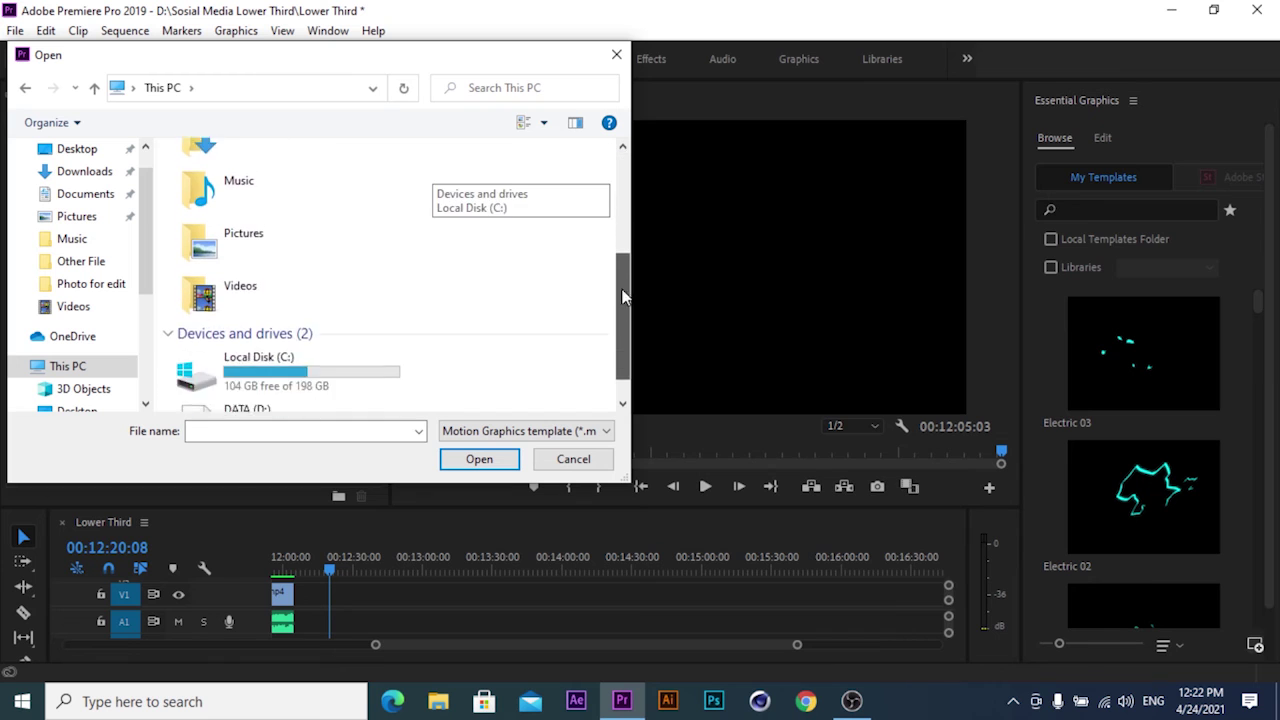
pyautogui.click(236, 379)
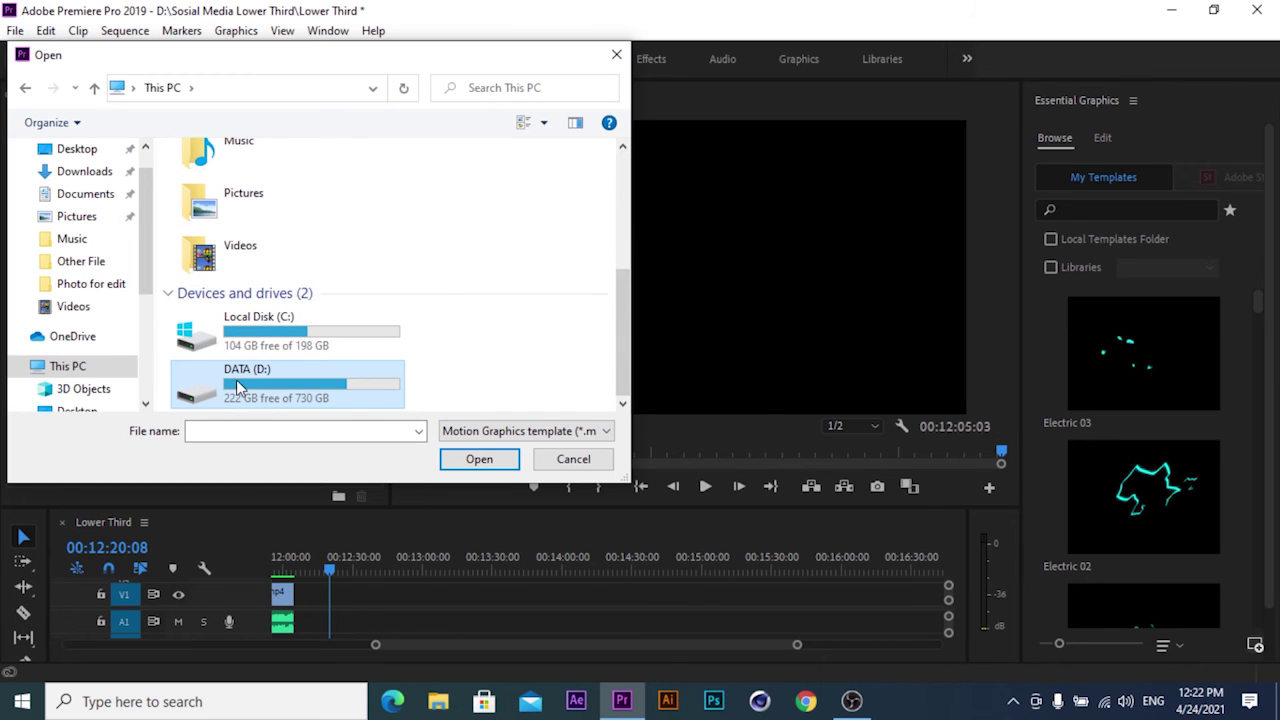
pyautogui.click(479, 459)
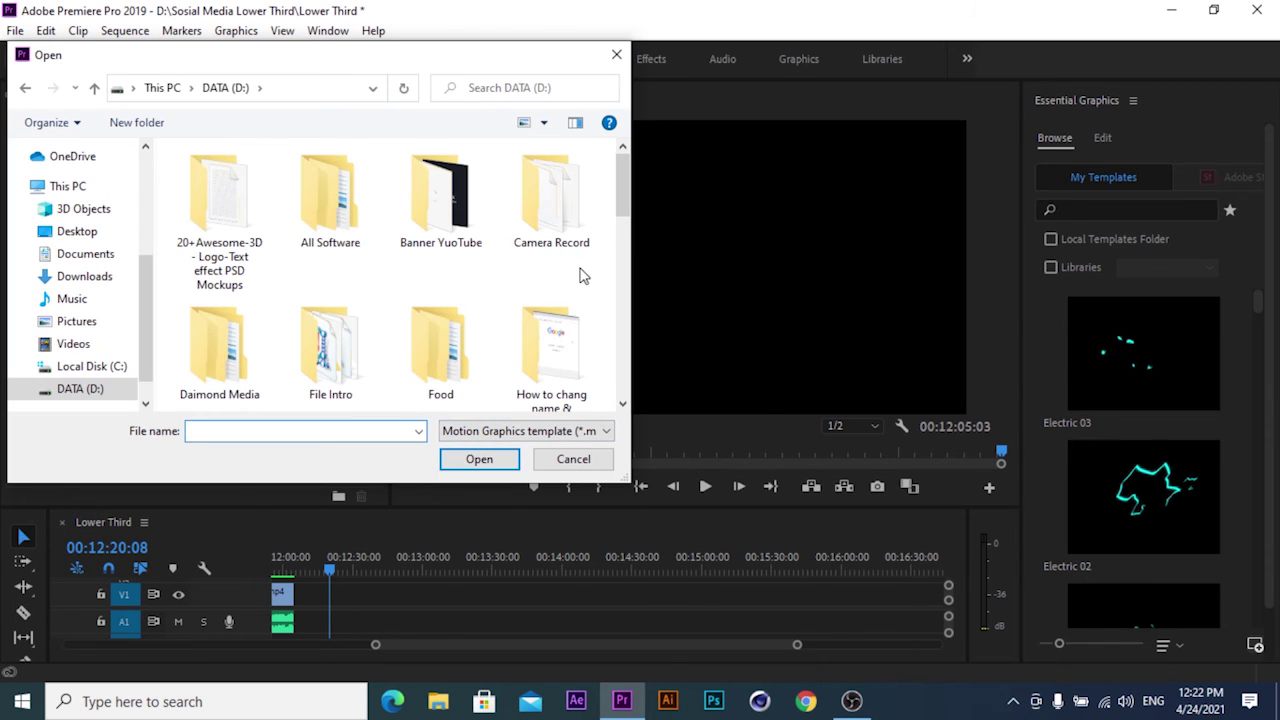
# Install the Social Media Lower Thirds 2019 file from Sosial Media Lower Third > Social Media Lower Third.
pyautogui.scroll(-3, 440, 180)
pyautogui.scroll(-3, 440, 180)
pyautogui.scroll(-3, 440, 180)
pyautogui.scroll(-2, 563, 323)
pyautogui.doubleClick(441, 295)
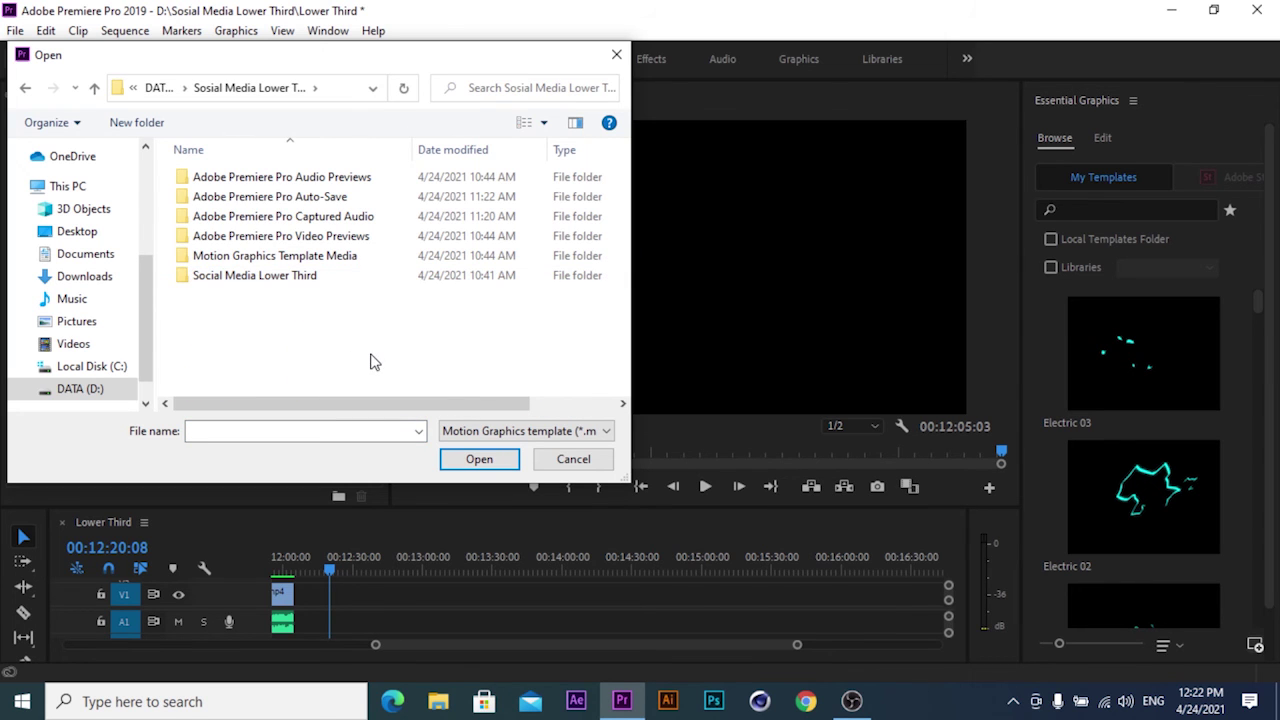
pyautogui.click(259, 278)
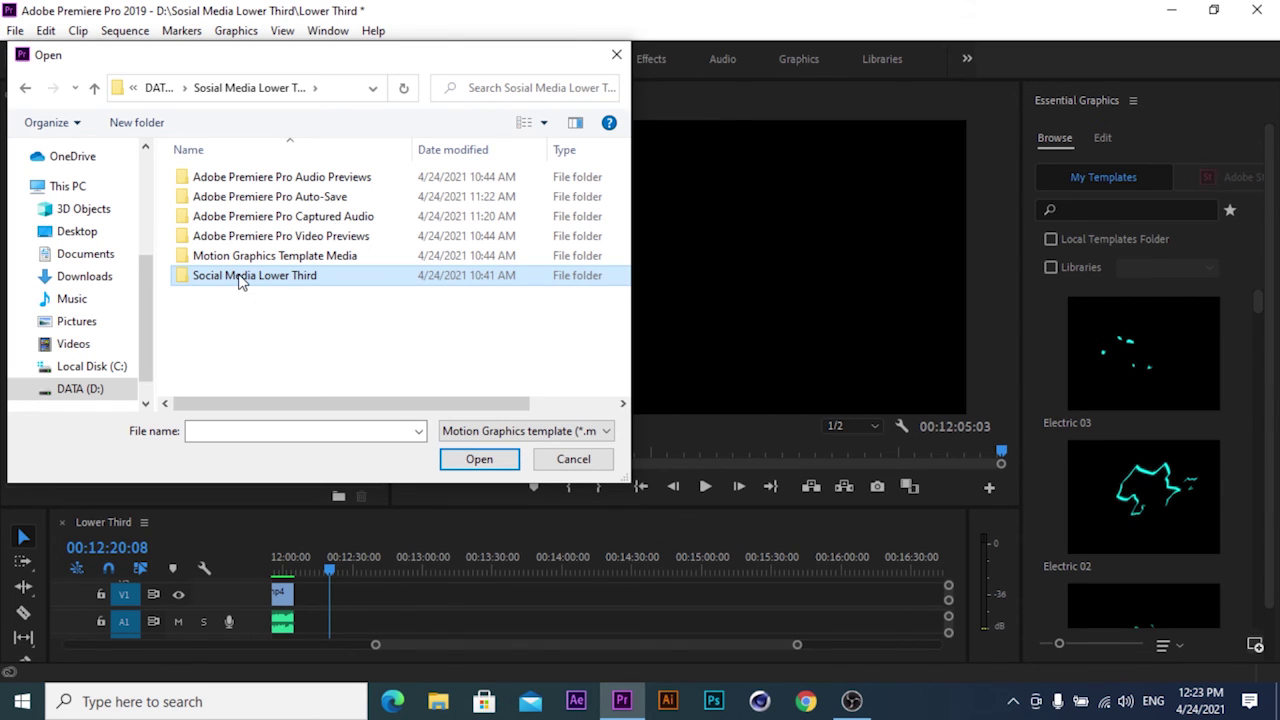
pyautogui.doubleClick(240, 279)
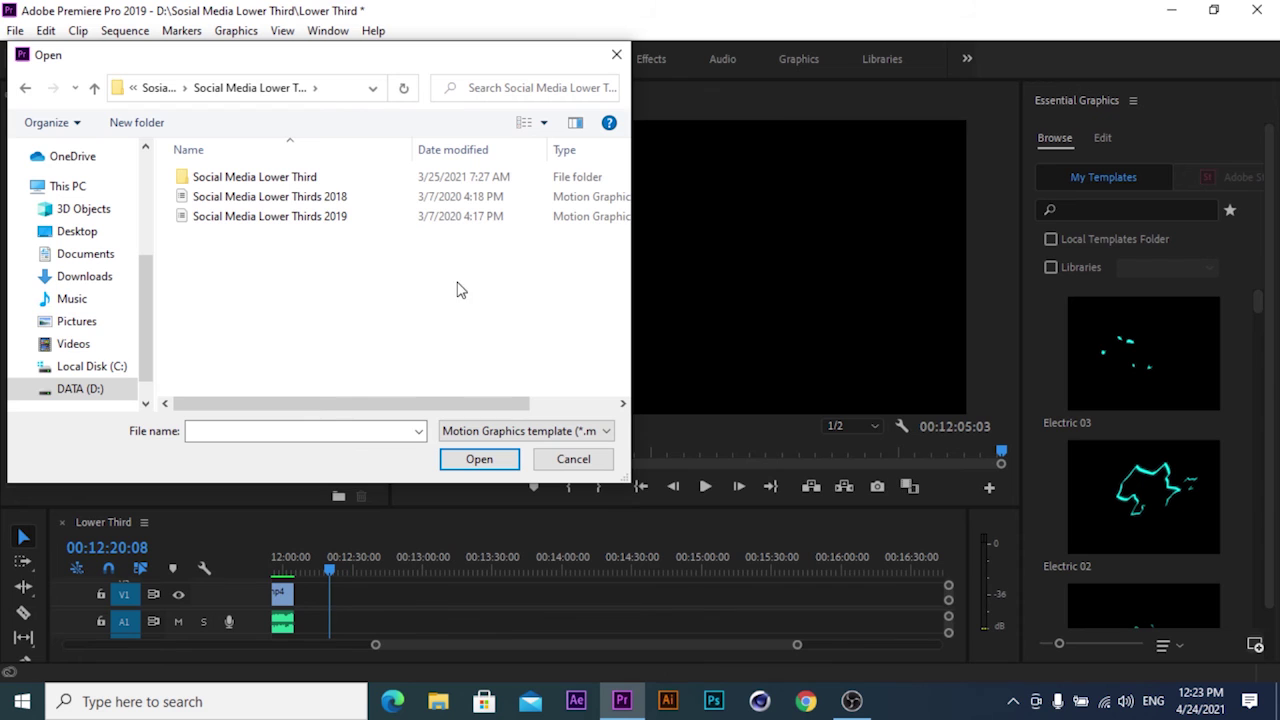
pyautogui.click(270, 218)
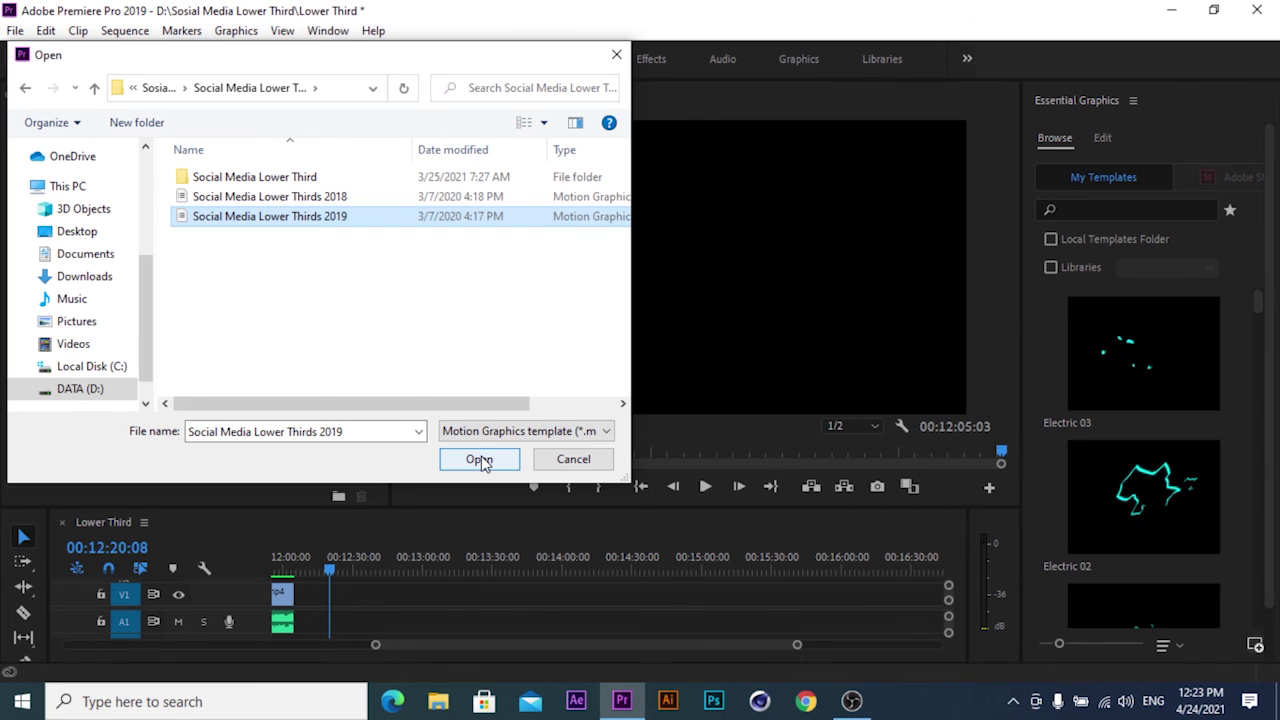
pyautogui.click(480, 460)
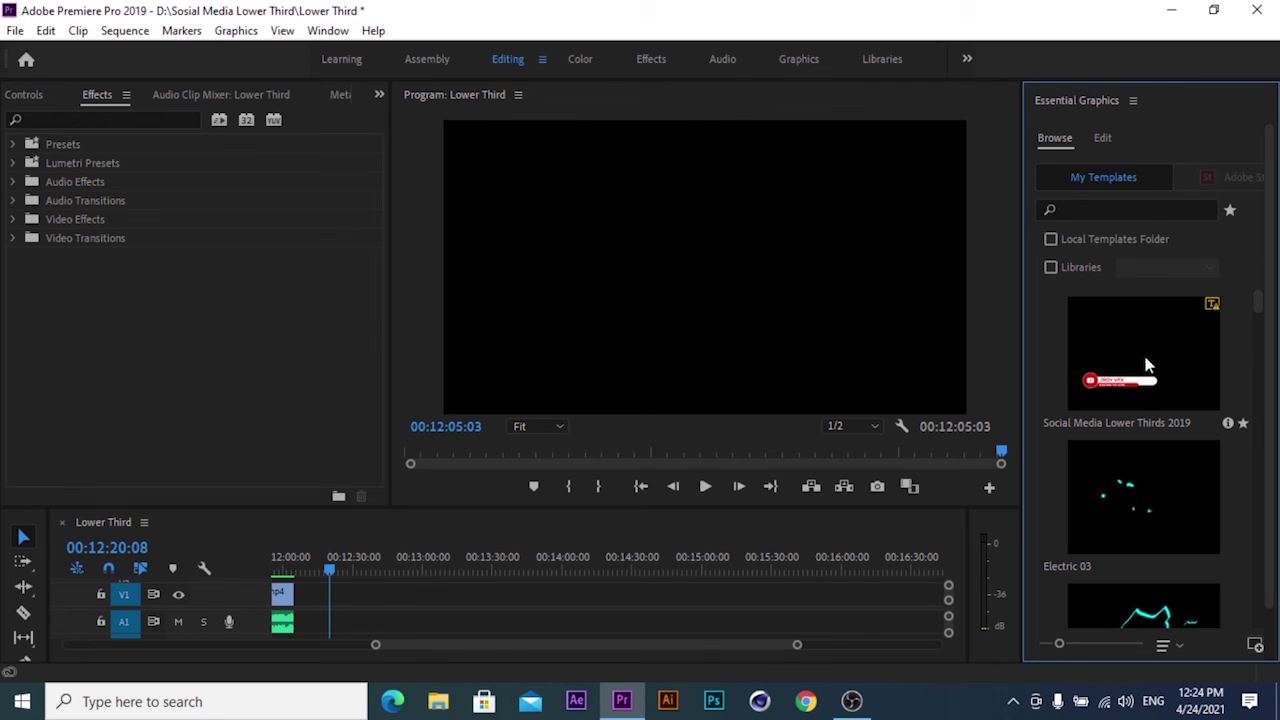
# Drop Social Media Lower Thirds 2019 onto V1 and play it from the clip start.
pyautogui.moveTo(1120, 382)
pyautogui.mouseDown()
pyautogui.moveTo(571, 597)
pyautogui.moveTo(362, 596)
pyautogui.moveTo(651, 594)
pyautogui.mouseUp()
pyautogui.scroll(3, 549, 654)
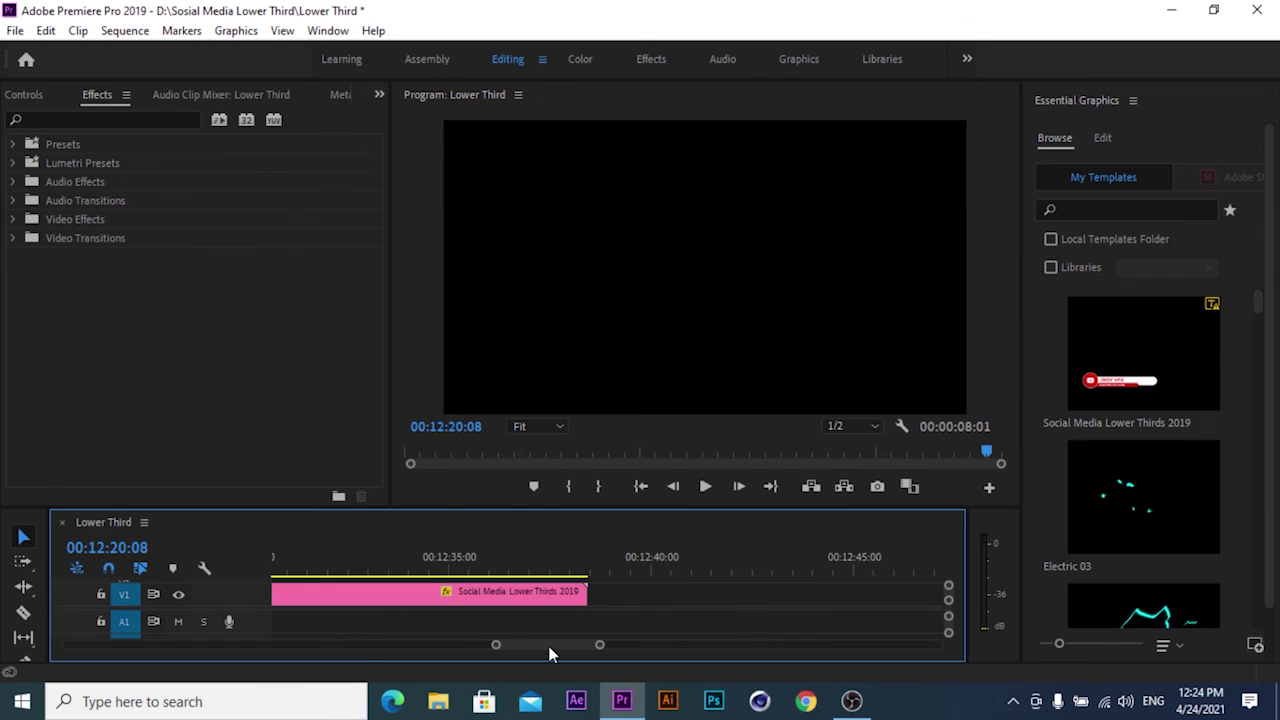
pyautogui.scroll(3, 545, 652)
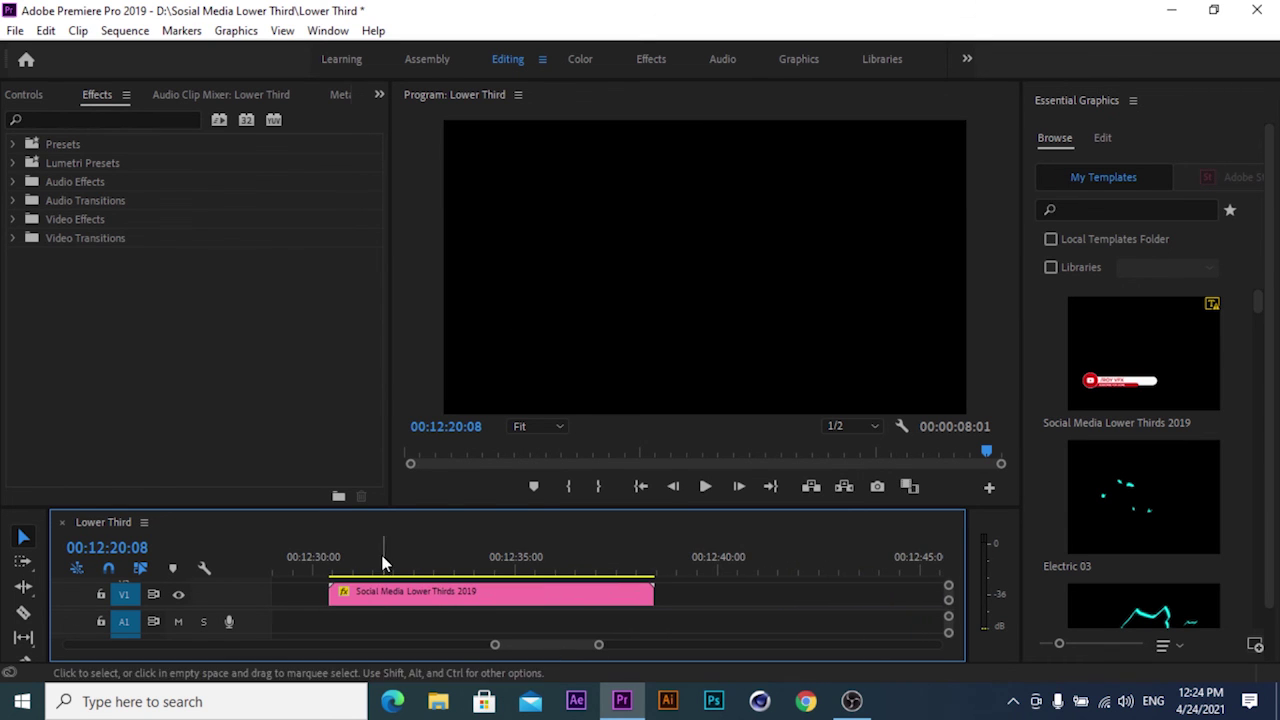
pyautogui.moveTo(326, 565); pyautogui.dragTo(333, 572)
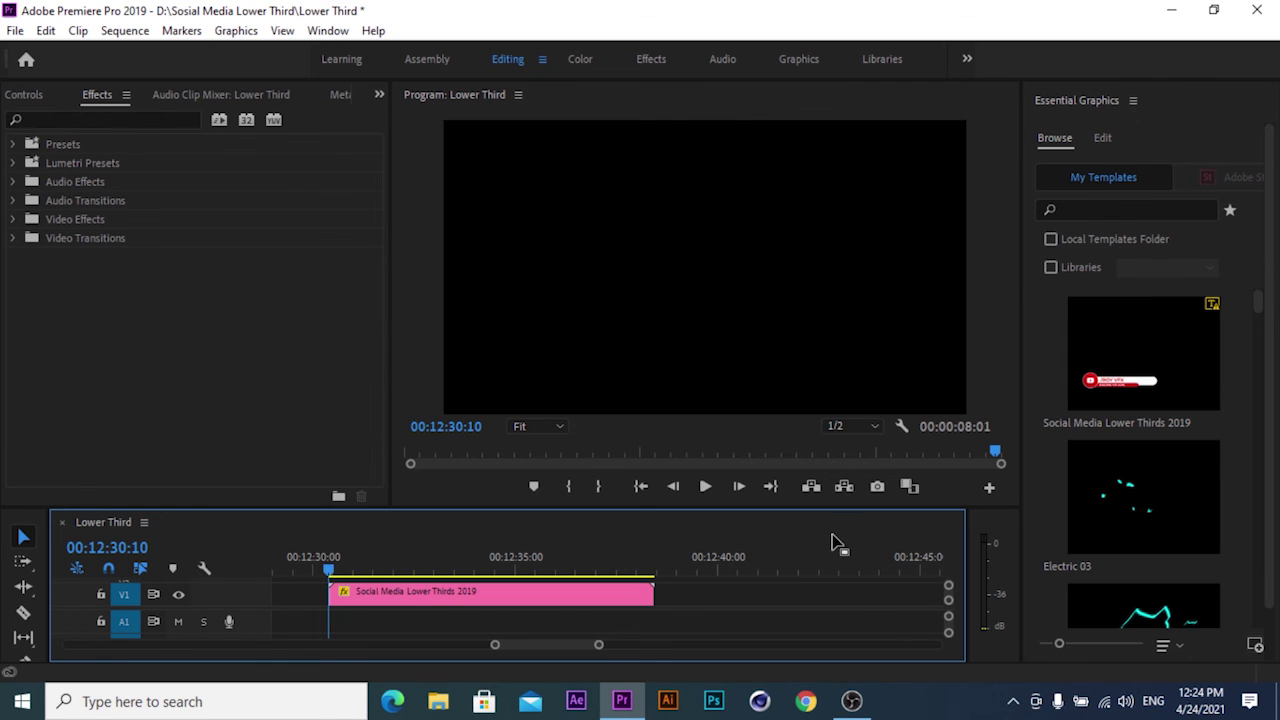
pyautogui.press('space')
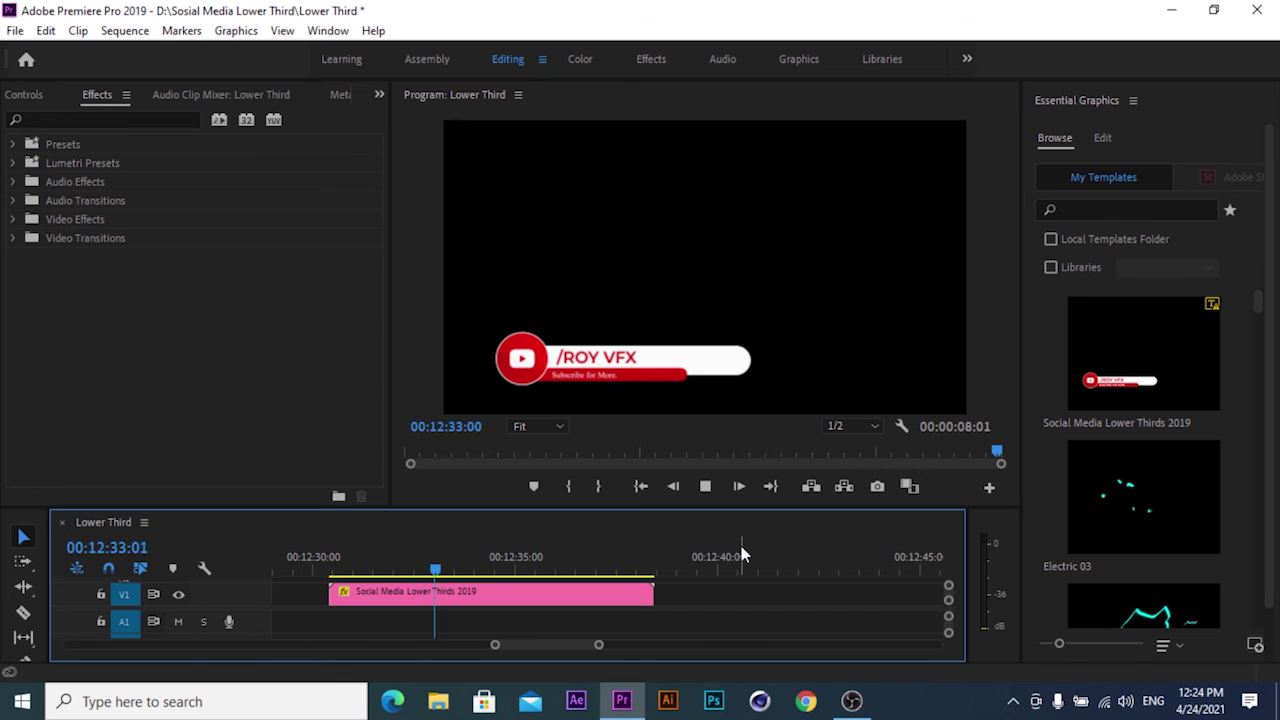
pyautogui.press('space')
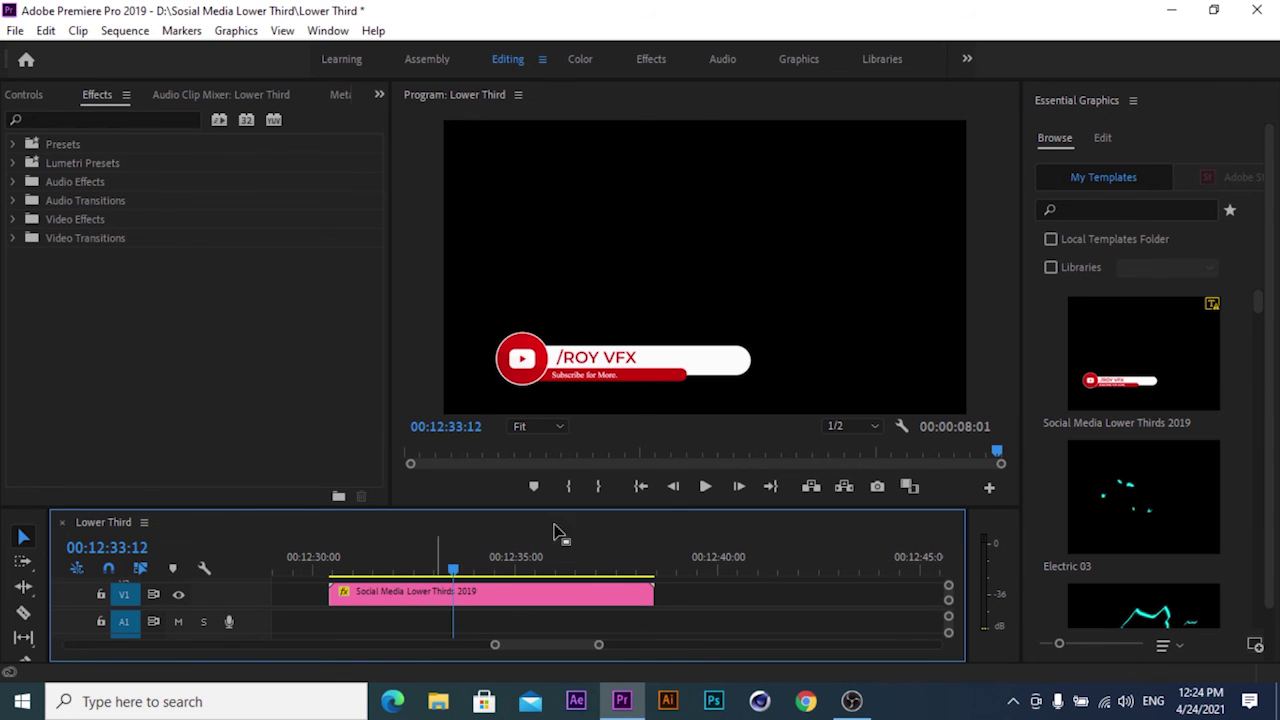
# Turn on Safe Margins in the Program monitor and show the lower-third clip's Effect Controls.
pyautogui.click(901, 426)
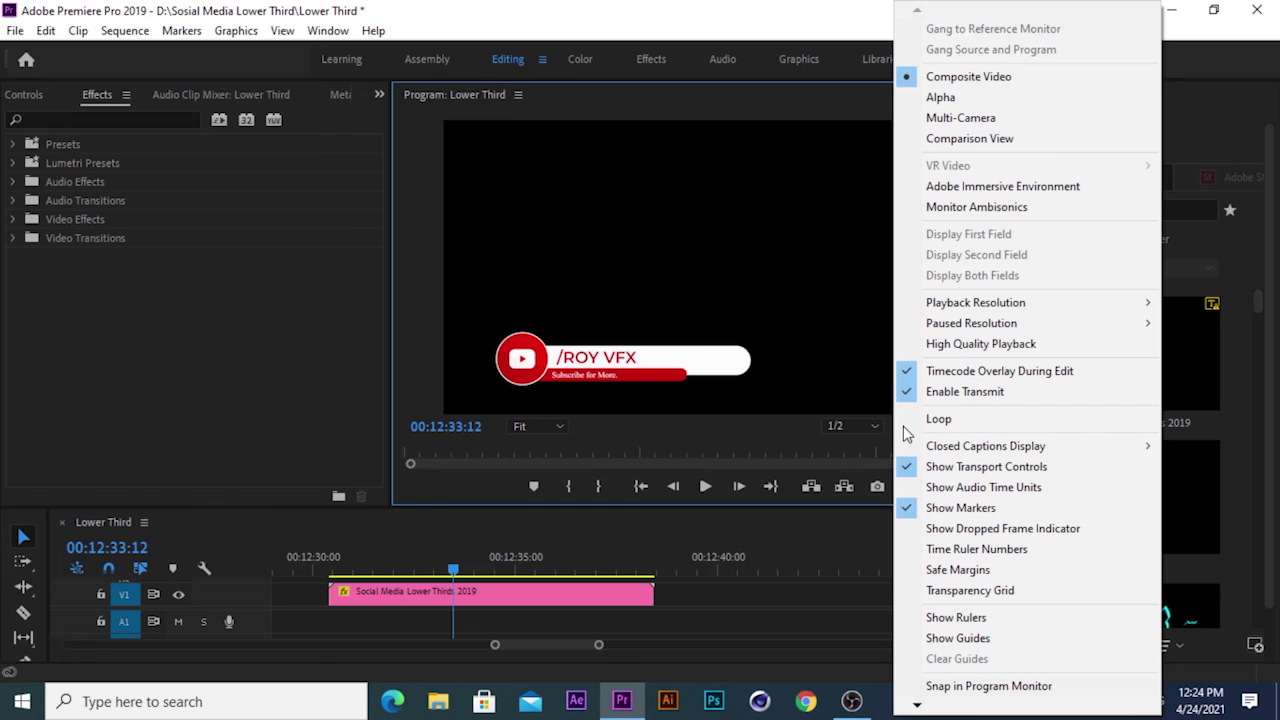
pyautogui.click(963, 570)
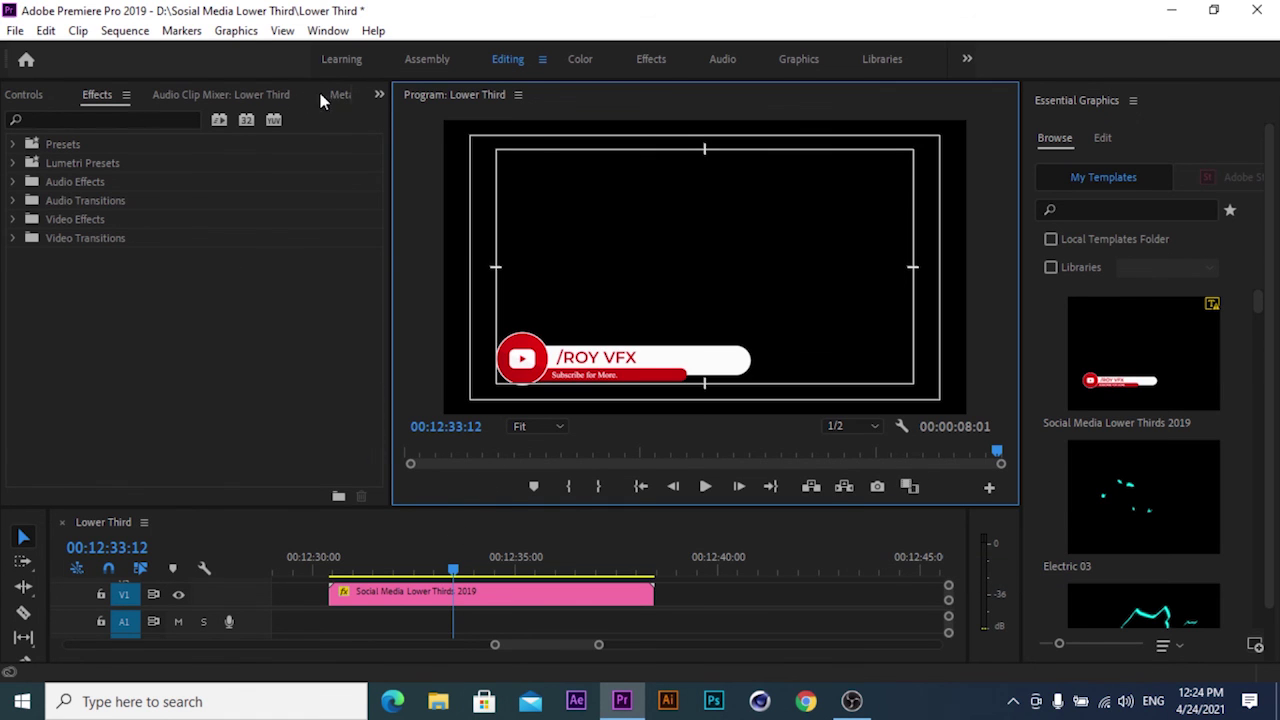
pyautogui.click(30, 96)
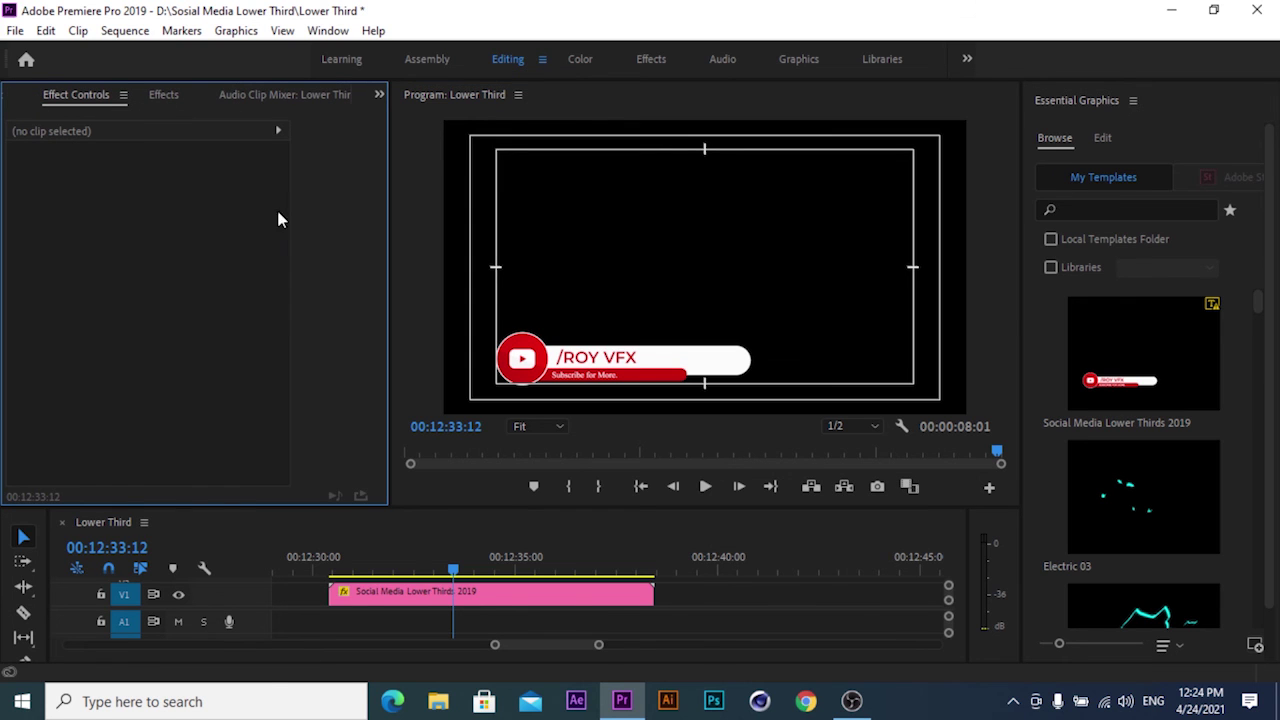
pyautogui.click(503, 594)
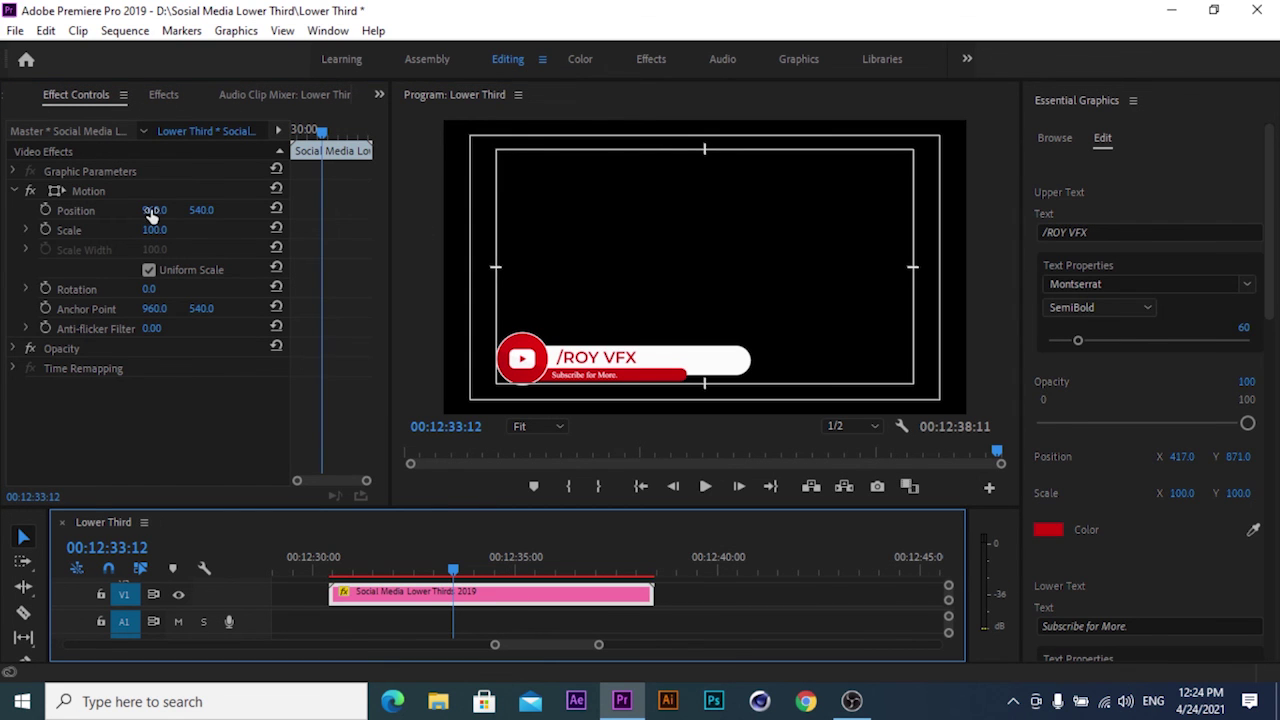
# Scale the lower third to 147 and move it up and right in the Program monitor.
pyautogui.click(545, 372)
pyautogui.moveTo(545, 372); pyautogui.dragTo(598, 285)
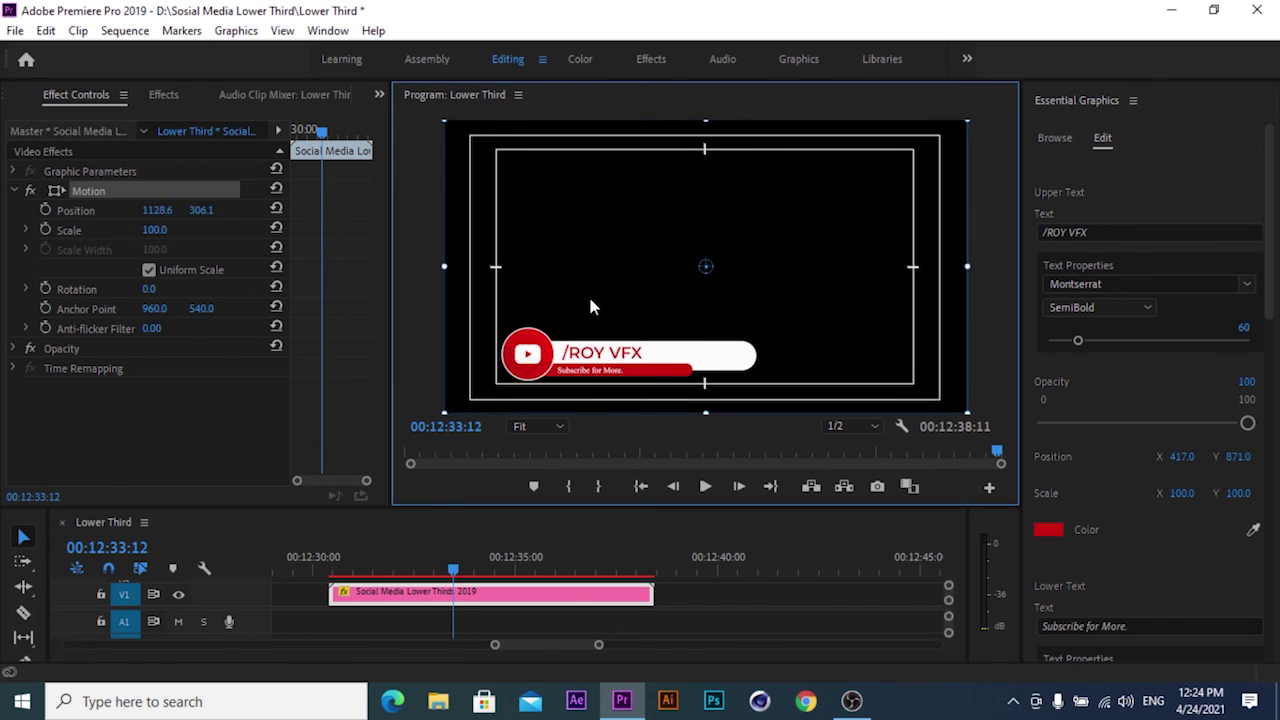
pyautogui.moveTo(598, 285); pyautogui.dragTo(618, 276)
pyautogui.moveTo(141, 236); pyautogui.dragTo(172, 230)
pyautogui.moveTo(640, 307); pyautogui.dragTo(686, 262)
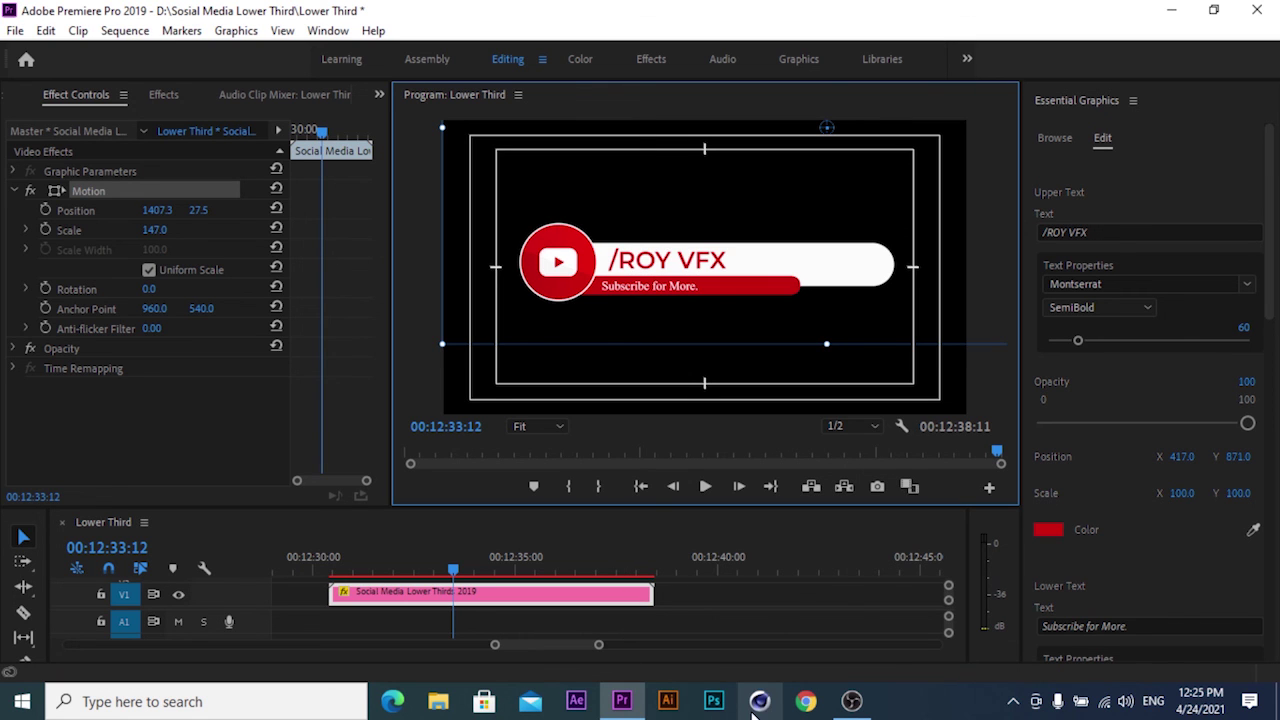
pyautogui.moveTo(855, 705)
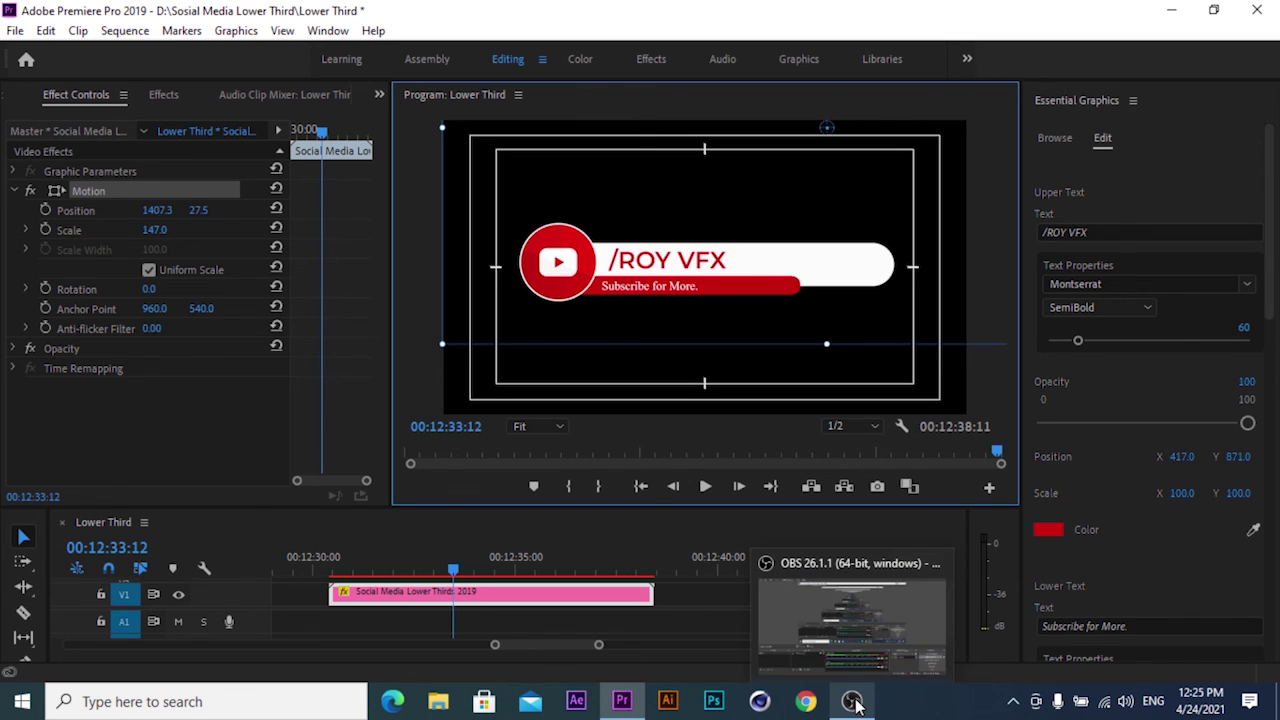